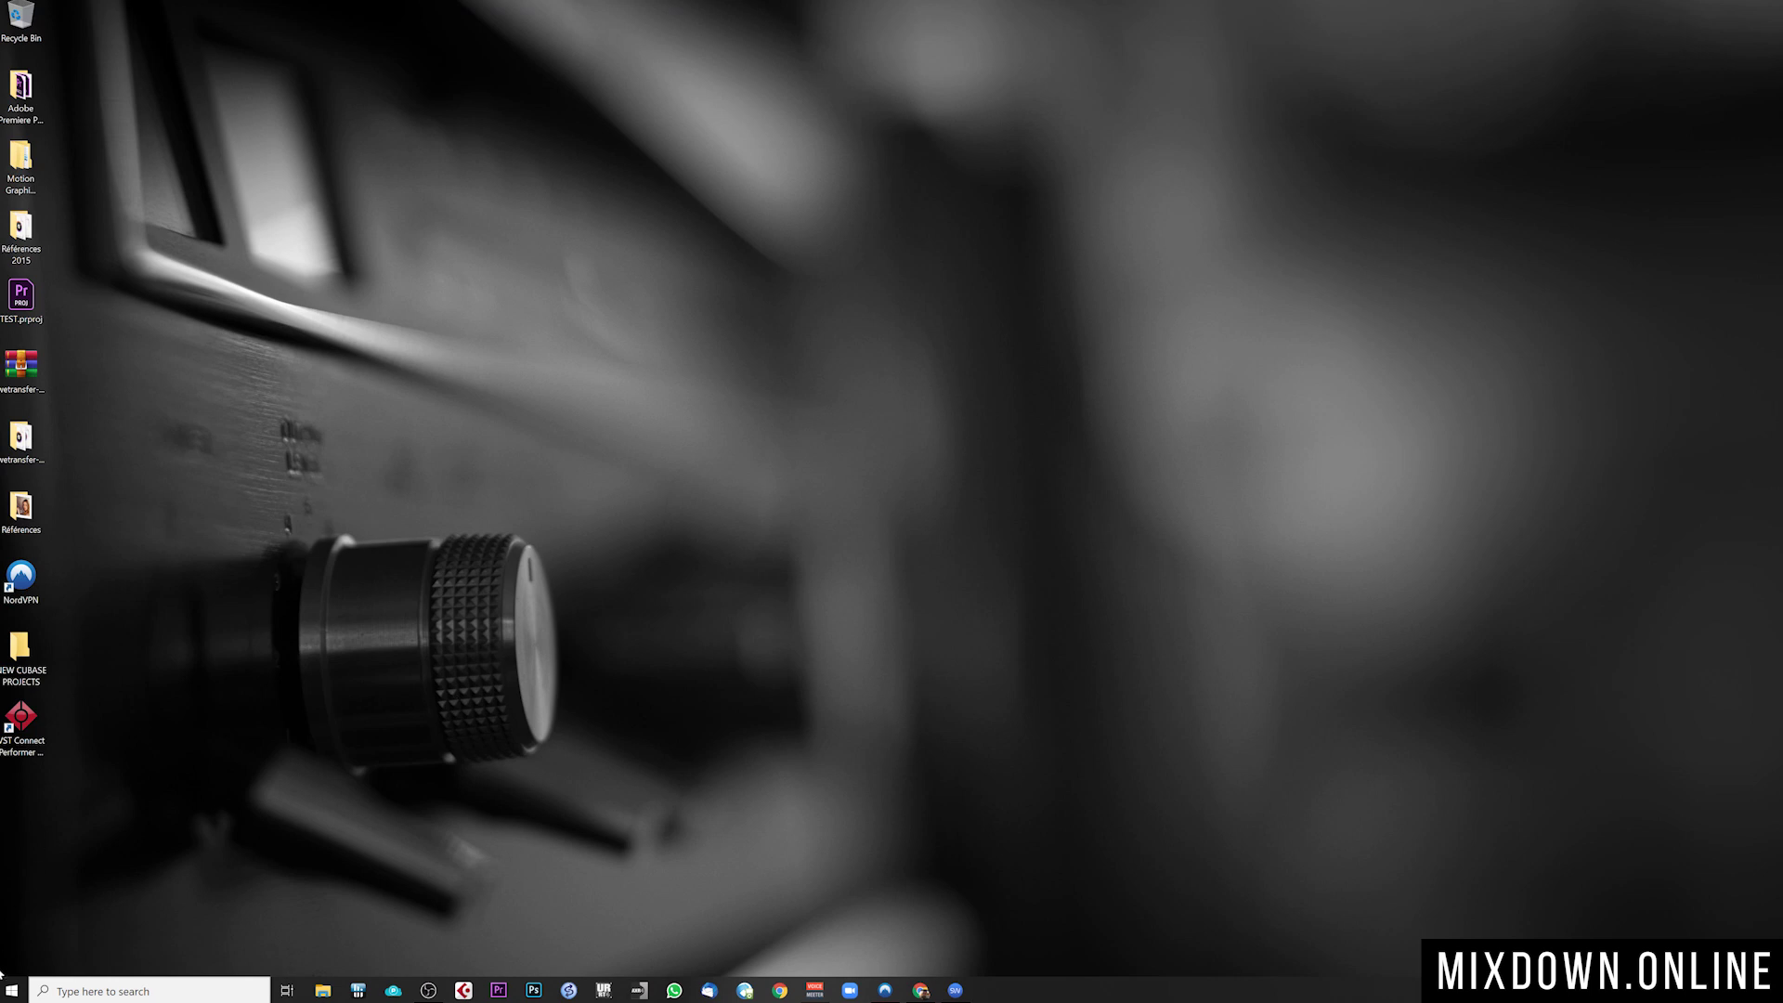
- Go to Settings > System > Storage and open 'Change where new content is saved'
{"action": "left_click", "coordinate": [11, 990]}
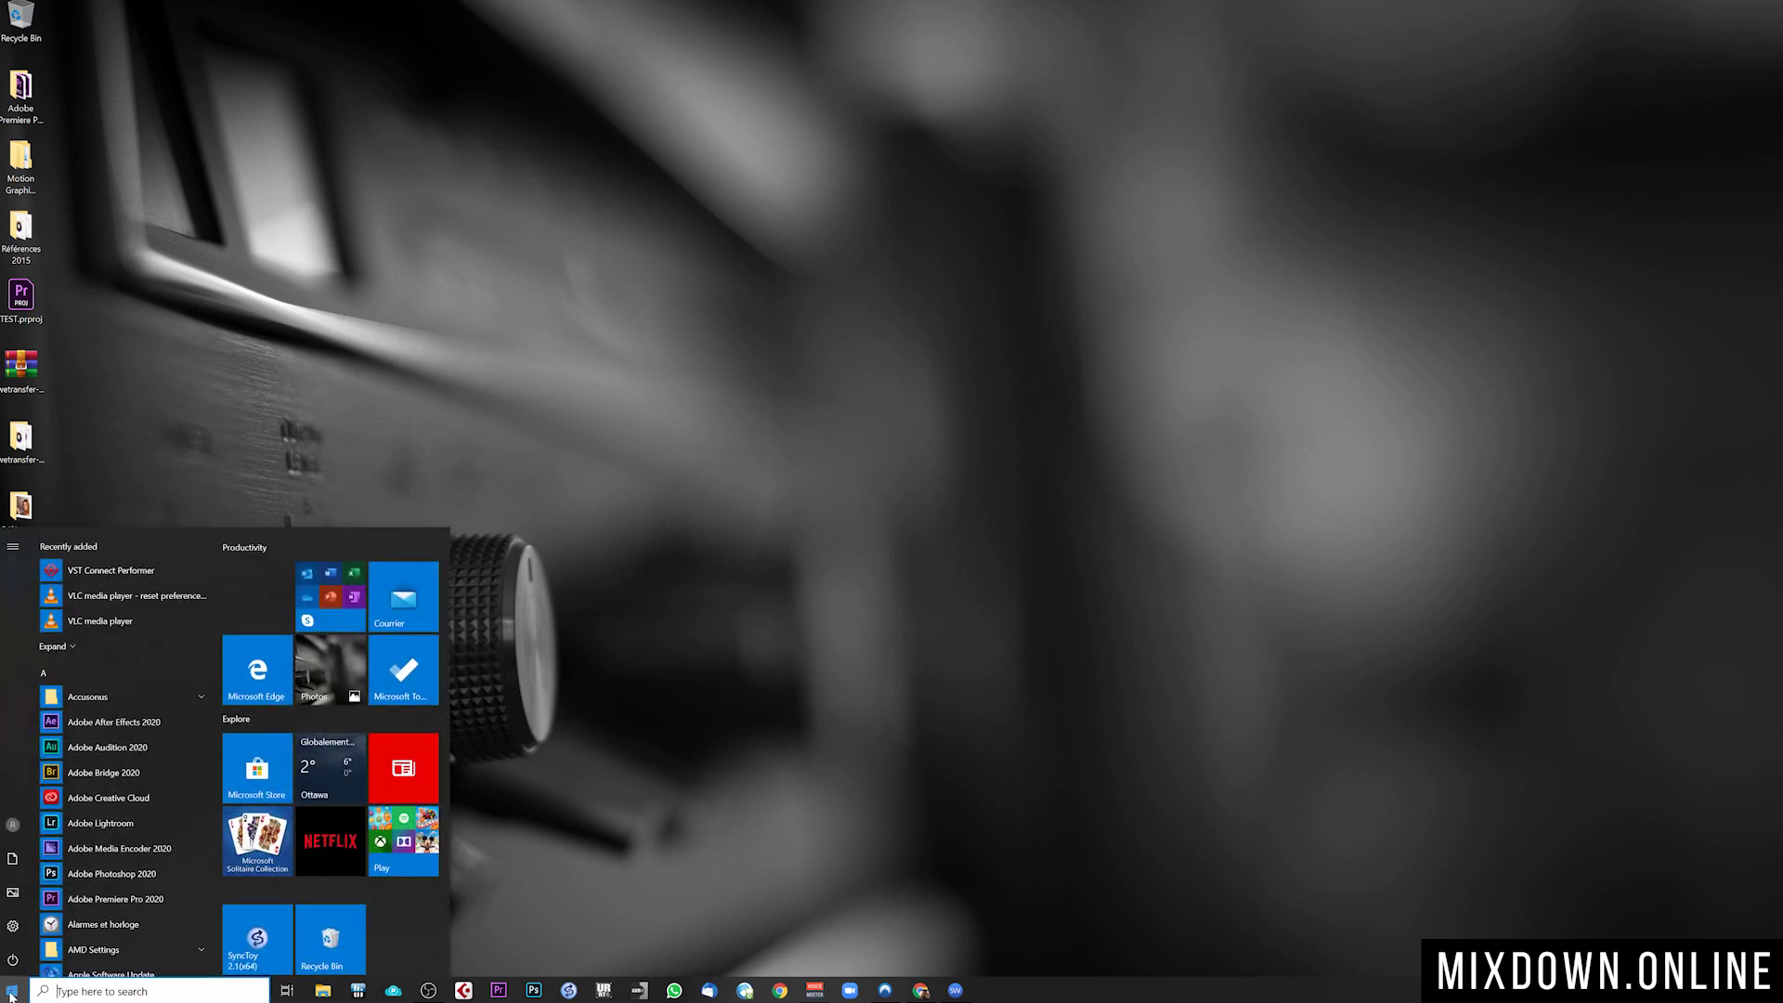
{"action": "left_click", "coordinate": [14, 926]}
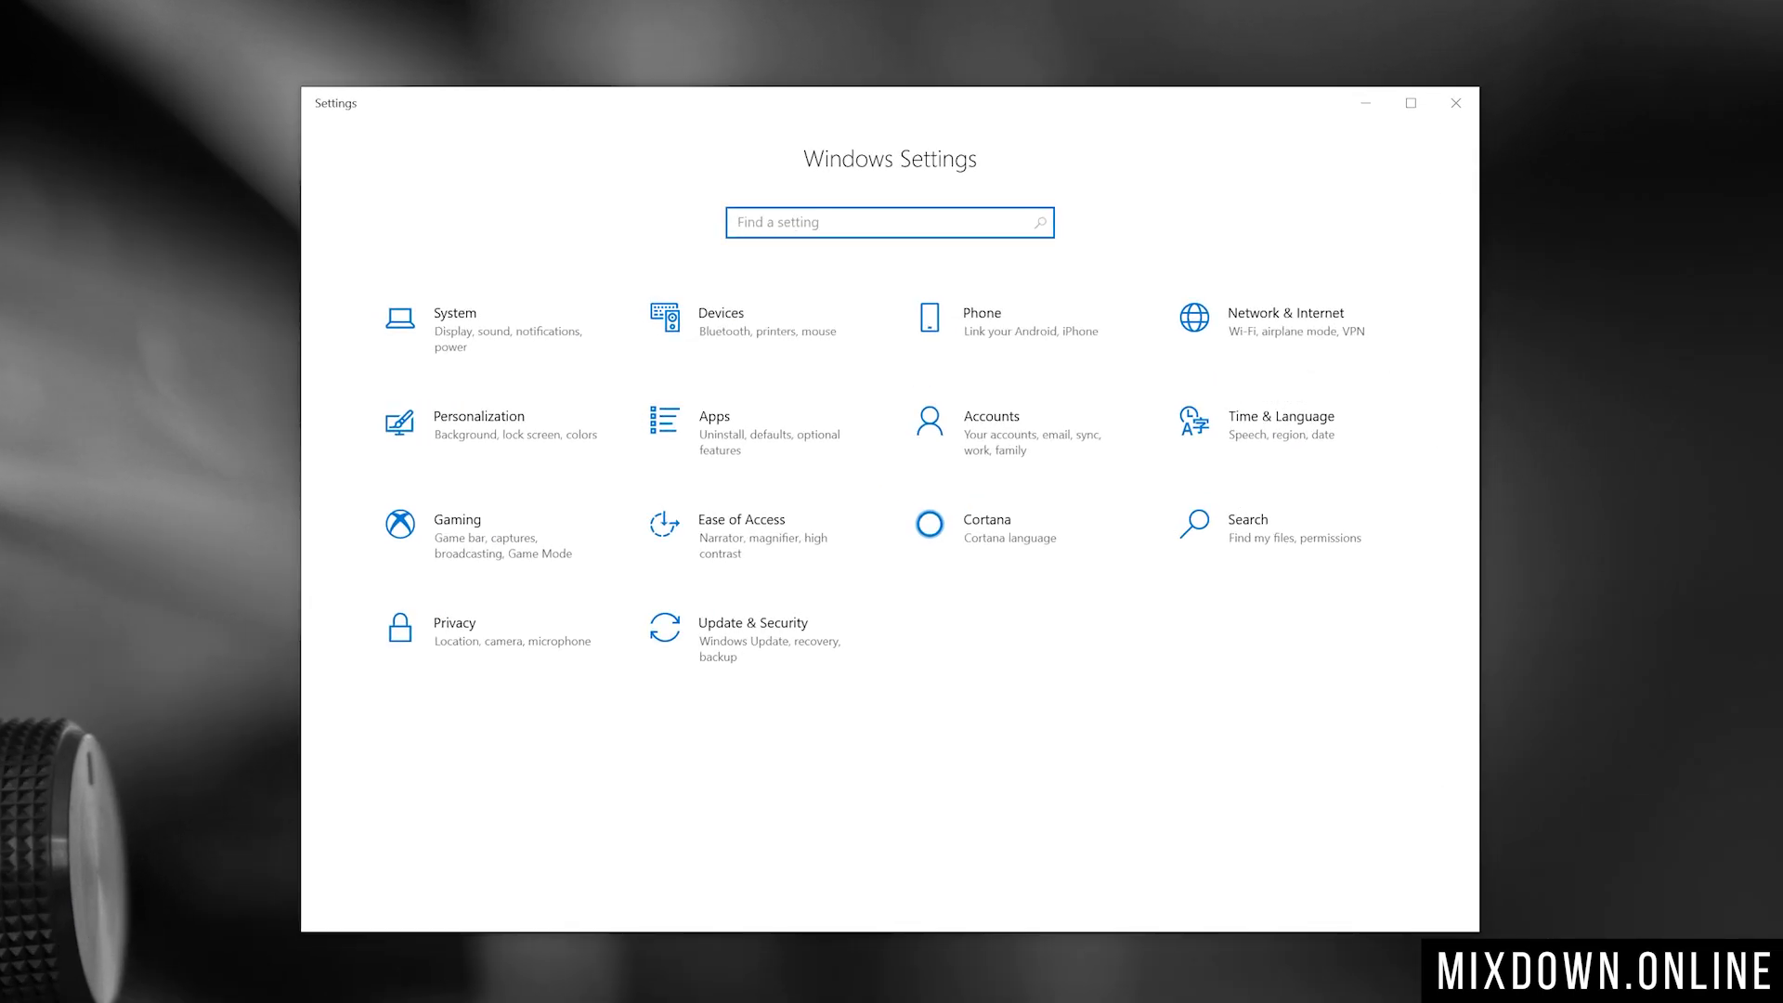
{"action": "left_click", "coordinate": [487, 337]}
{"action": "left_click", "coordinate": [370, 548]}
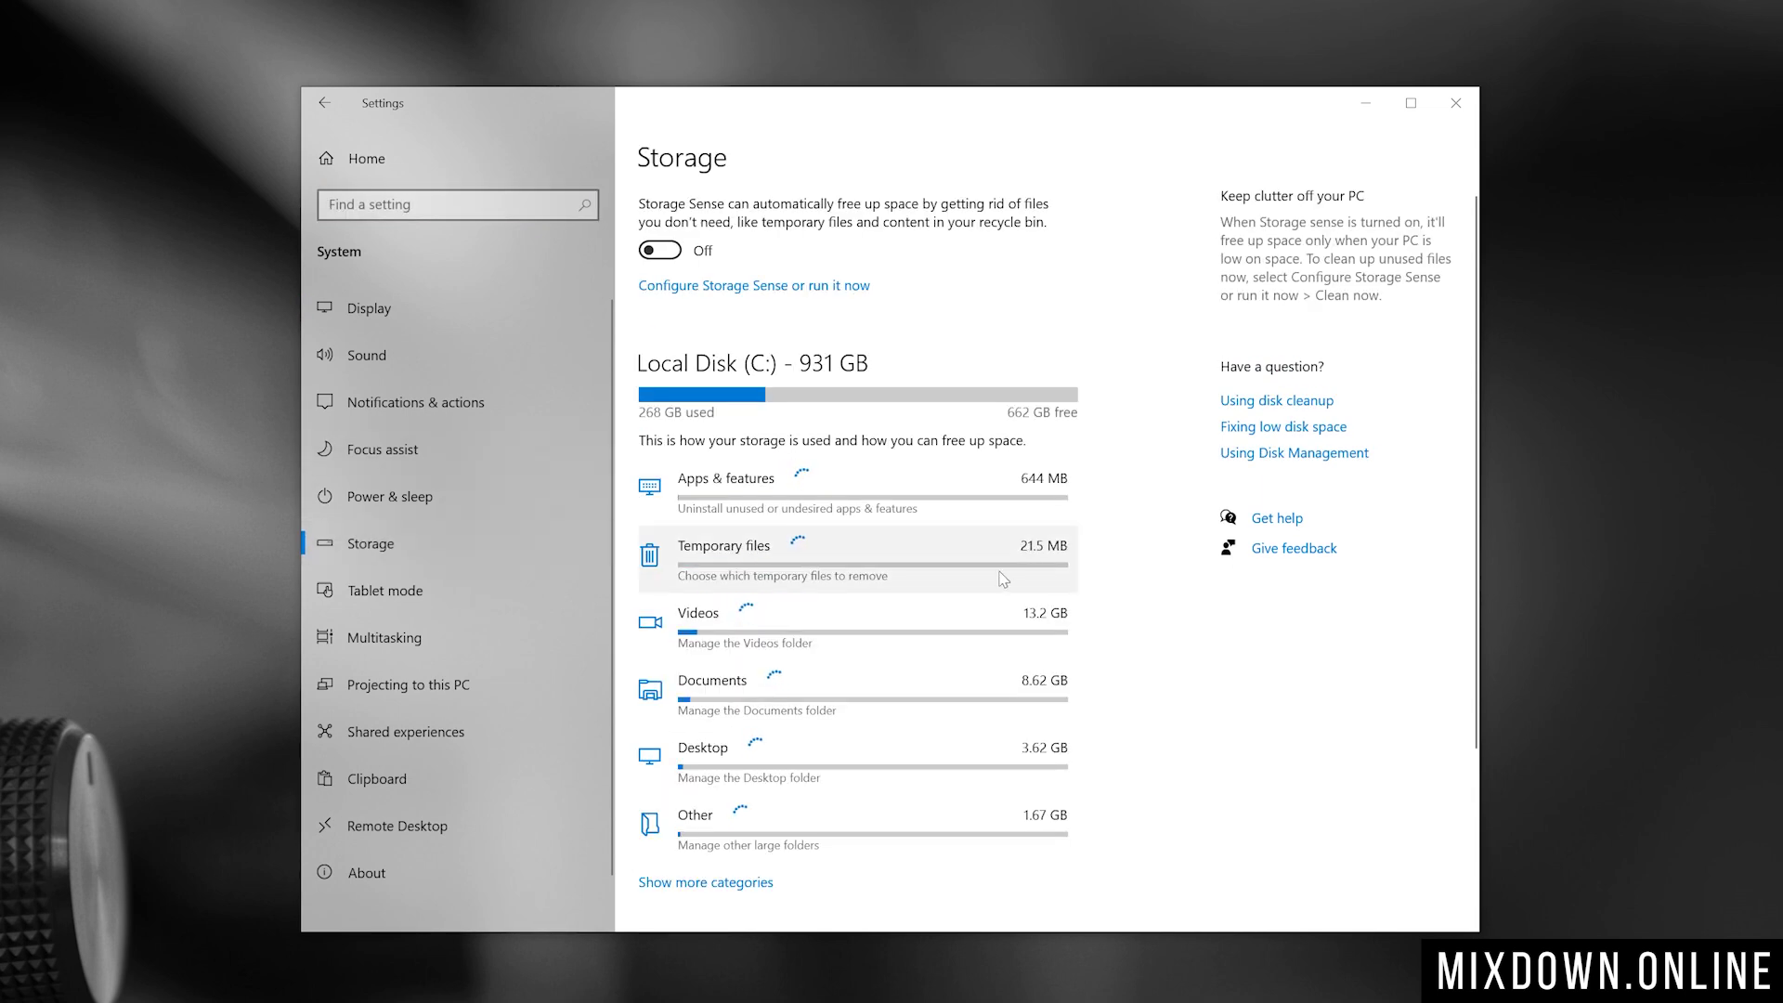
{"action": "scroll", "coordinate": [1003, 580], "scroll_direction": "down", "scroll_amount": 3}
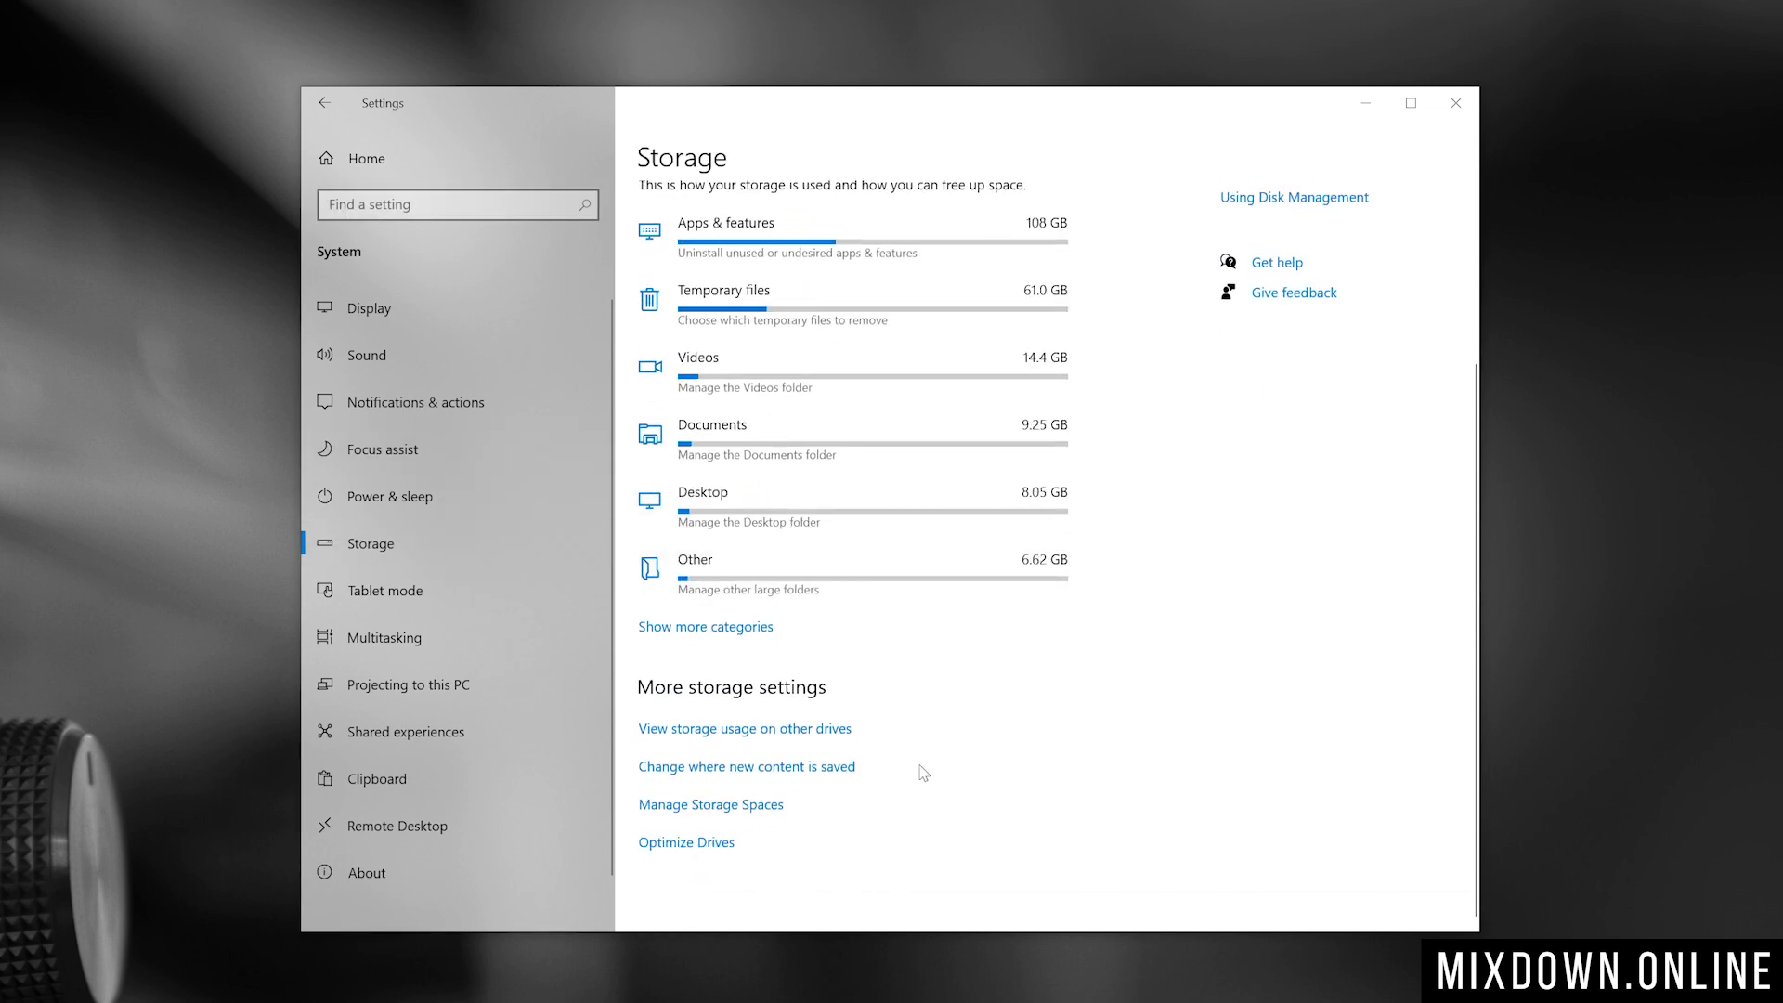
{"action": "left_click", "coordinate": [651, 769]}
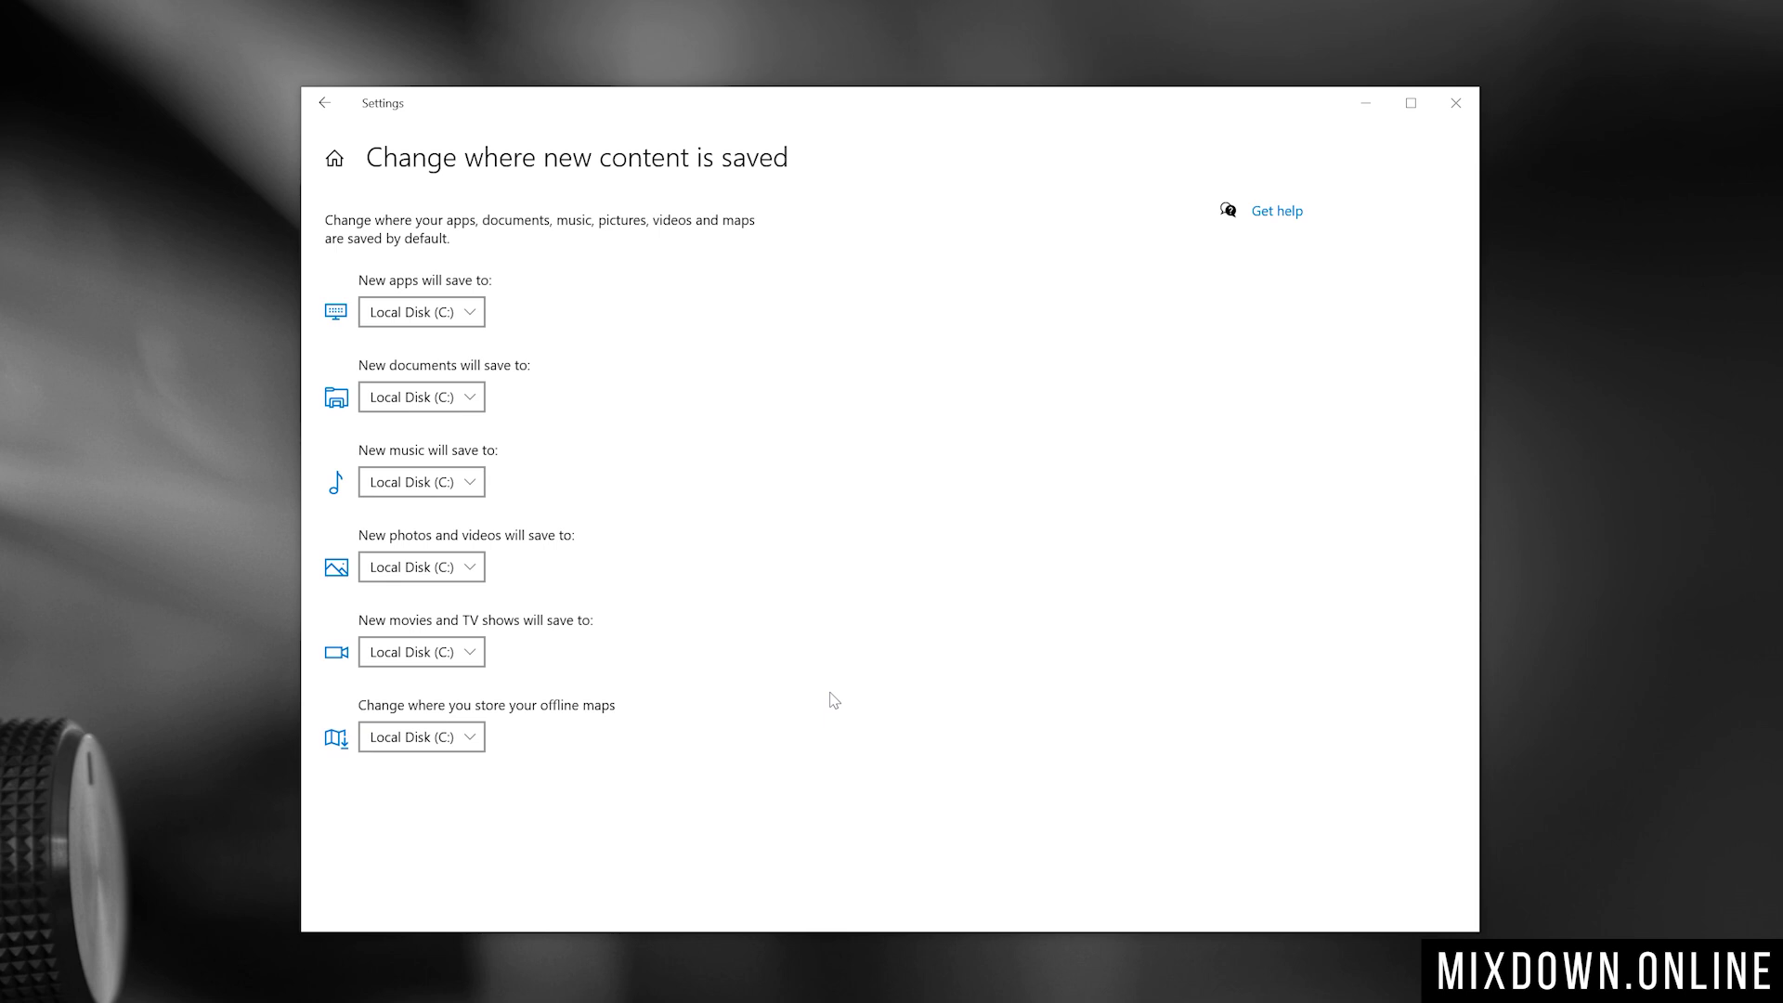
- Check the drive options for new apps, keep Local Disk (C:), and close Settings
{"action": "left_click", "coordinate": [474, 320]}
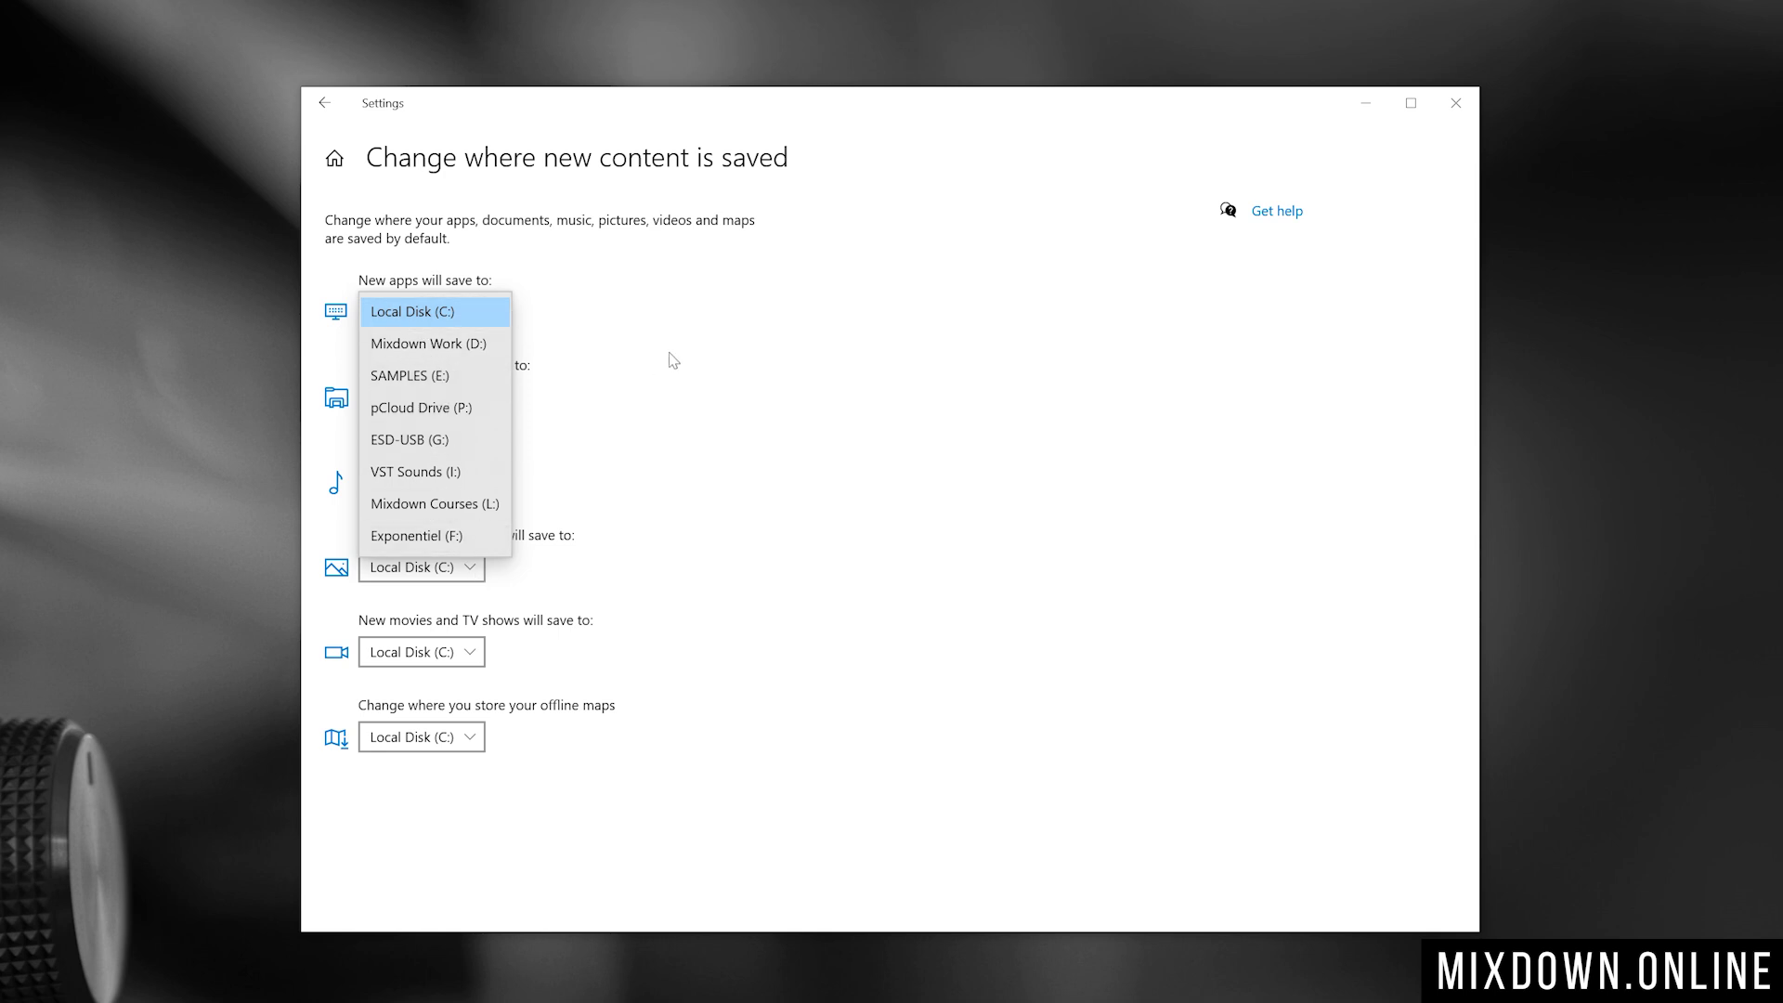
{"action": "left_click", "coordinate": [722, 355]}
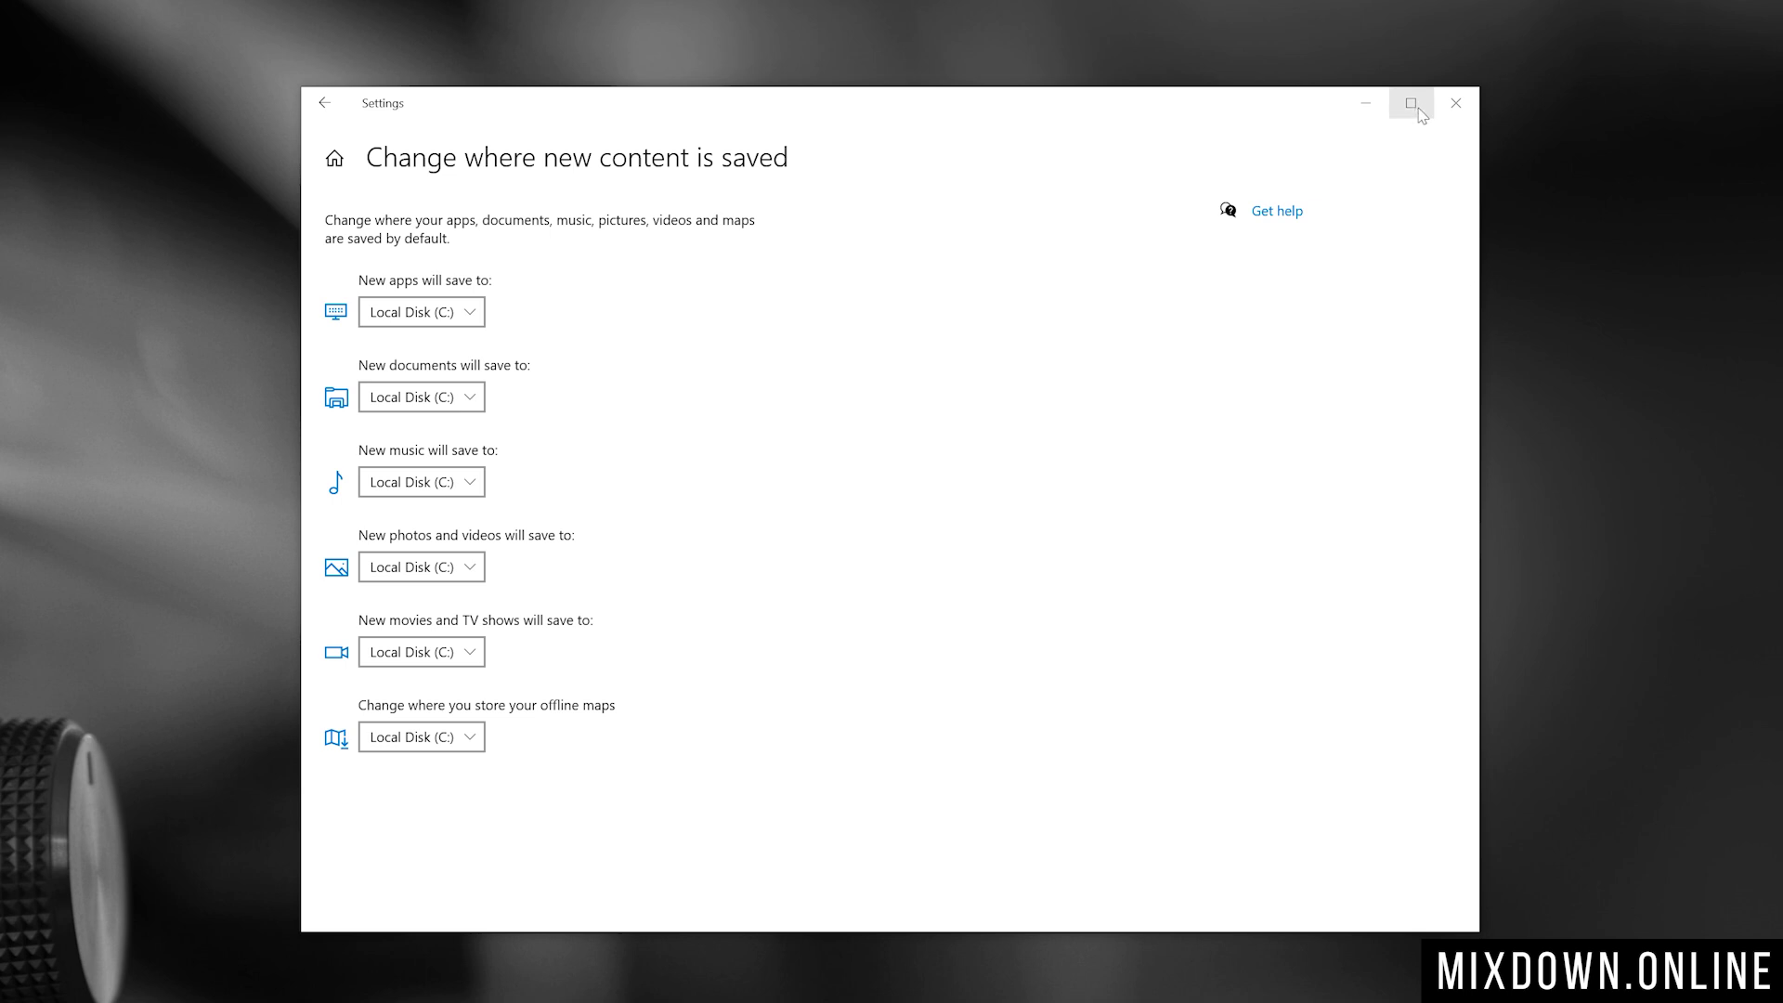
{"action": "left_click", "coordinate": [1454, 105]}
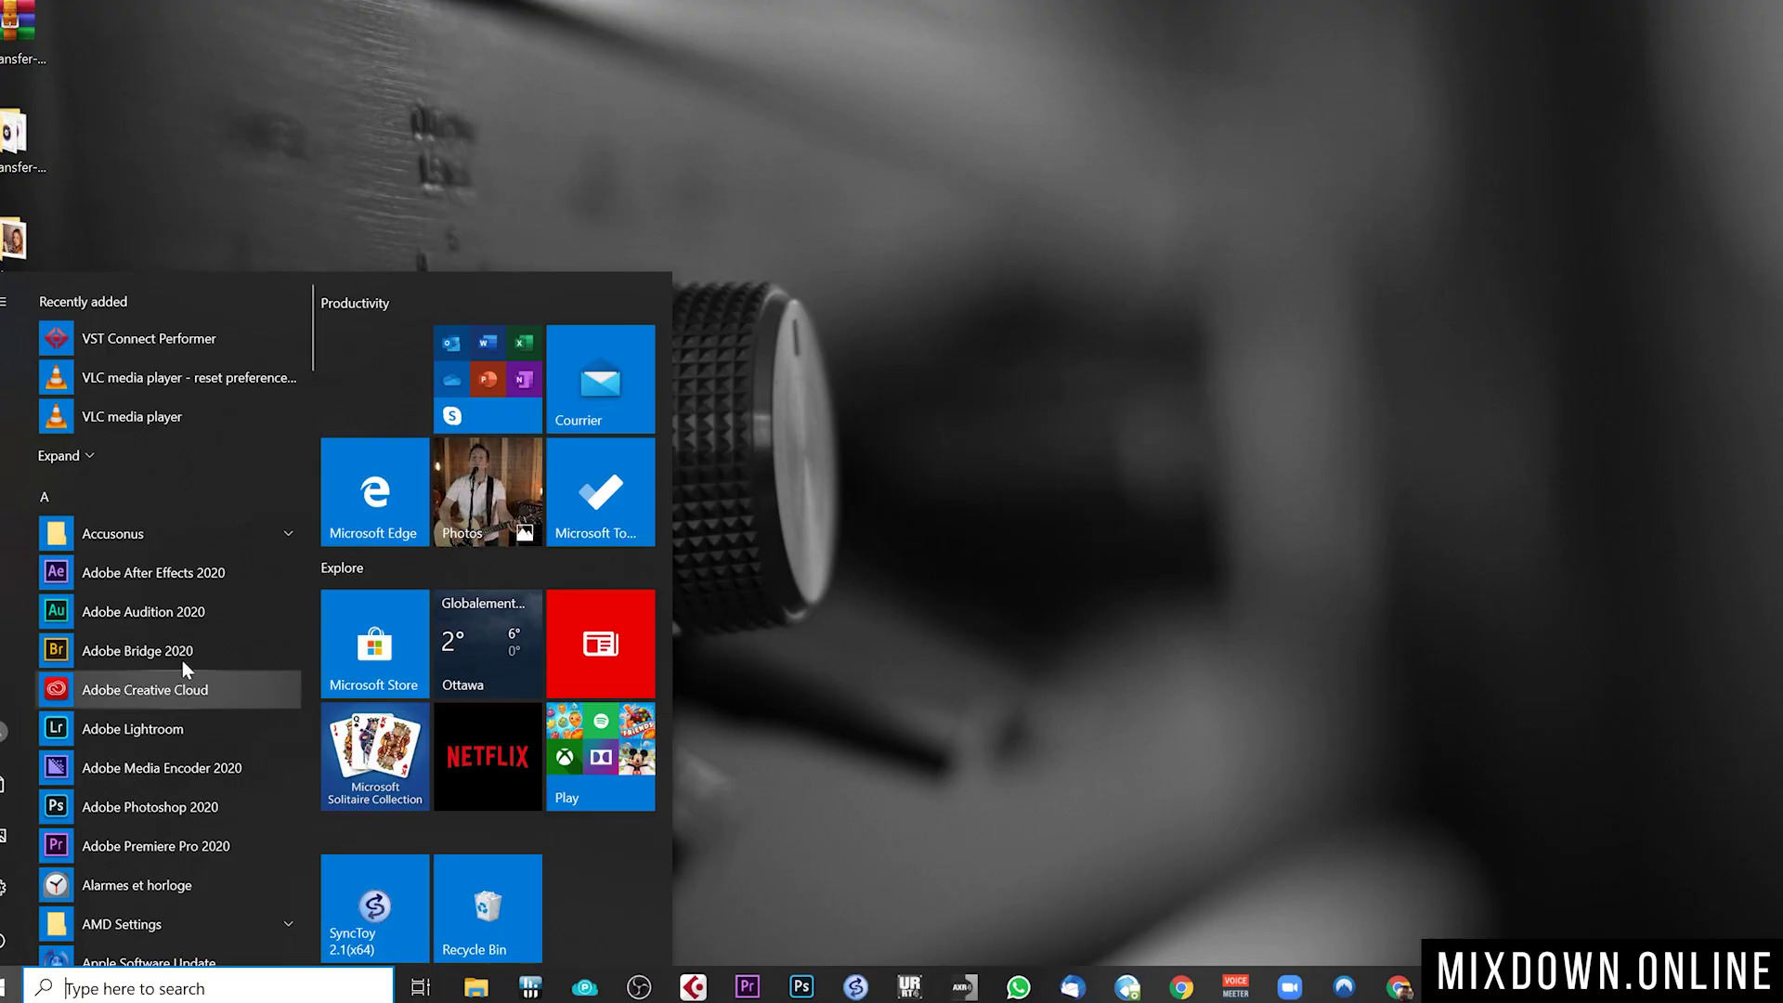
- Launch Steinberg Library Manager from the Steinberg entries in the Start menu's S section
{"action": "scroll", "coordinate": [189, 656], "scroll_direction": "down", "scroll_amount": 15}
{"action": "scroll", "coordinate": [189, 655], "scroll_direction": "down", "scroll_amount": 10}
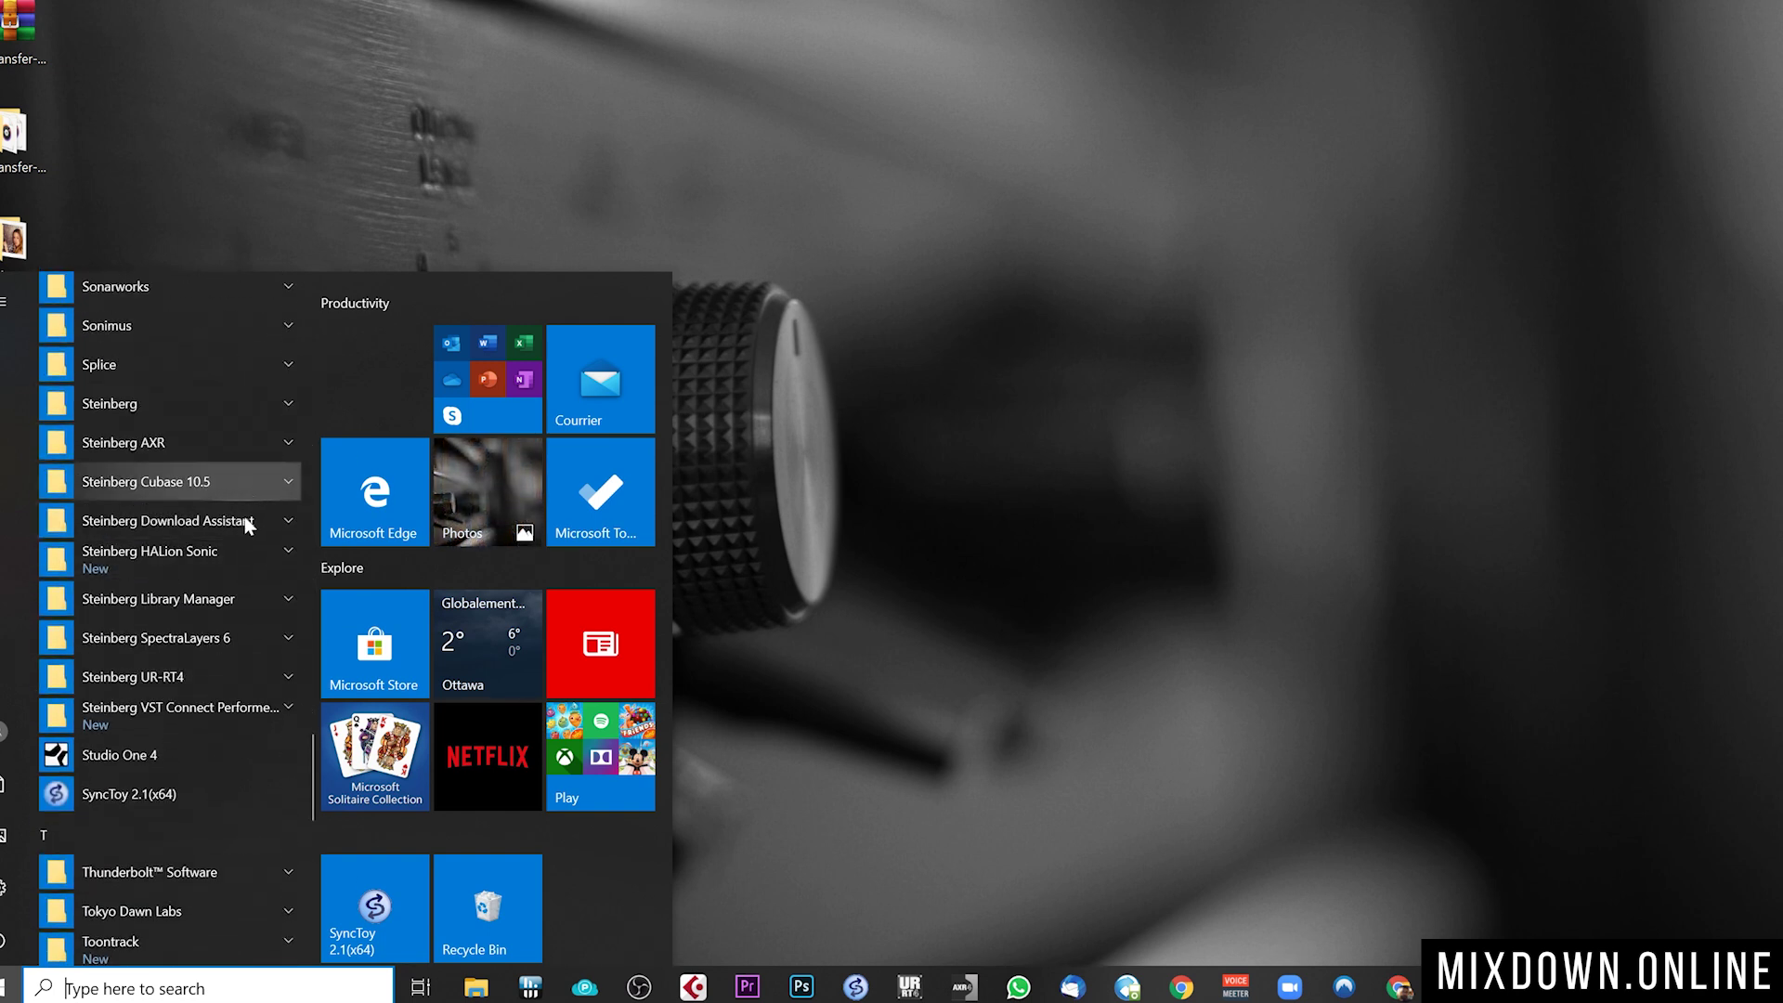
{"action": "left_click", "coordinate": [195, 605]}
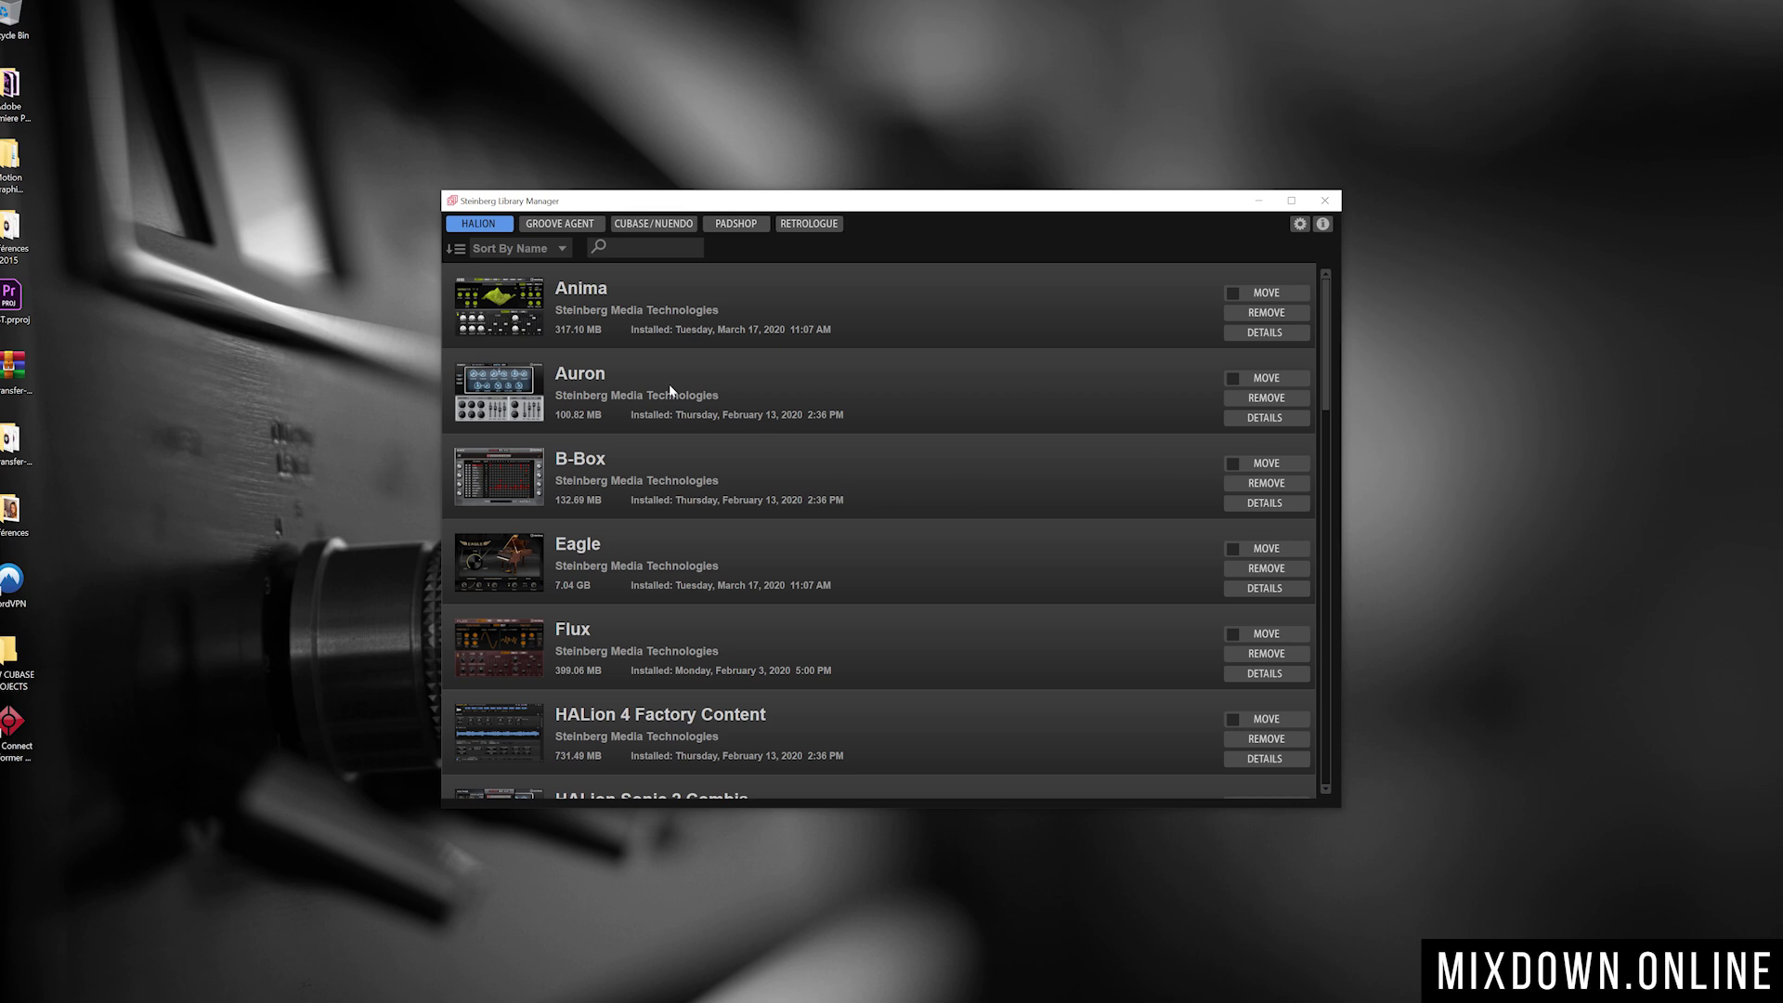
- Browse the Groove Agent, Cubase/Nuendo, Padshop and Retrologue library tabs, then return to HALion
{"action": "left_click", "coordinate": [532, 228]}
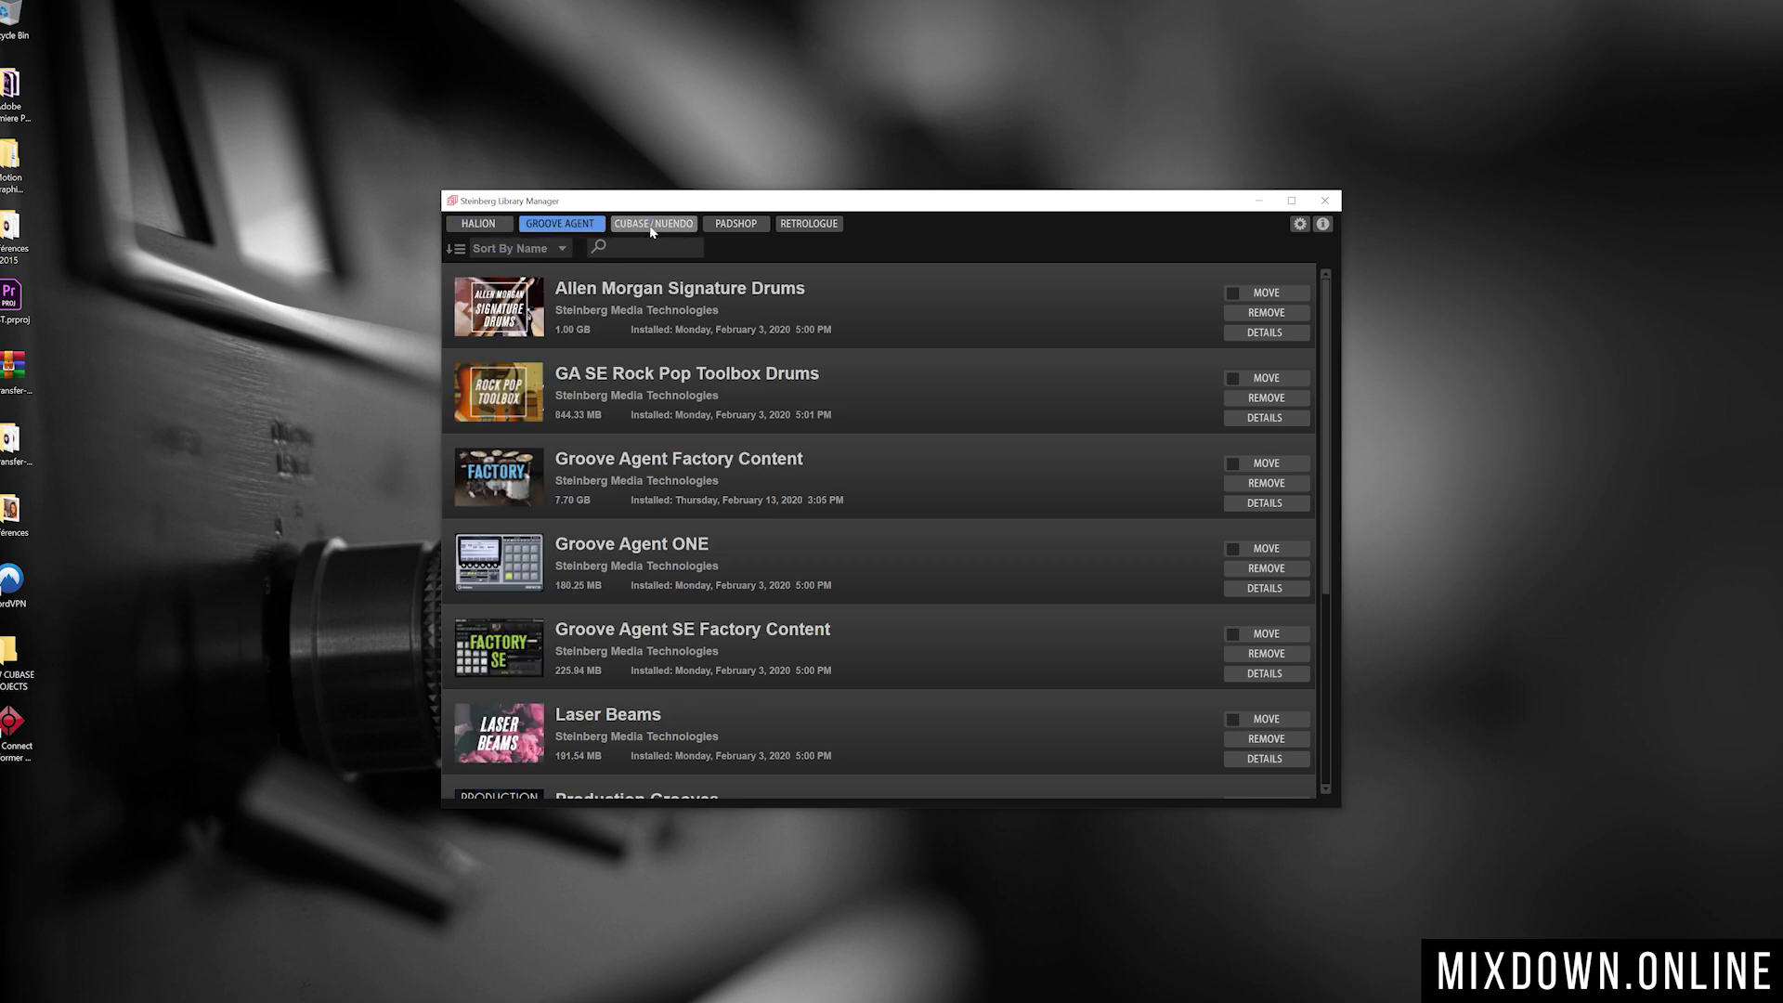
{"action": "left_click", "coordinate": [651, 227]}
{"action": "left_click", "coordinate": [735, 224]}
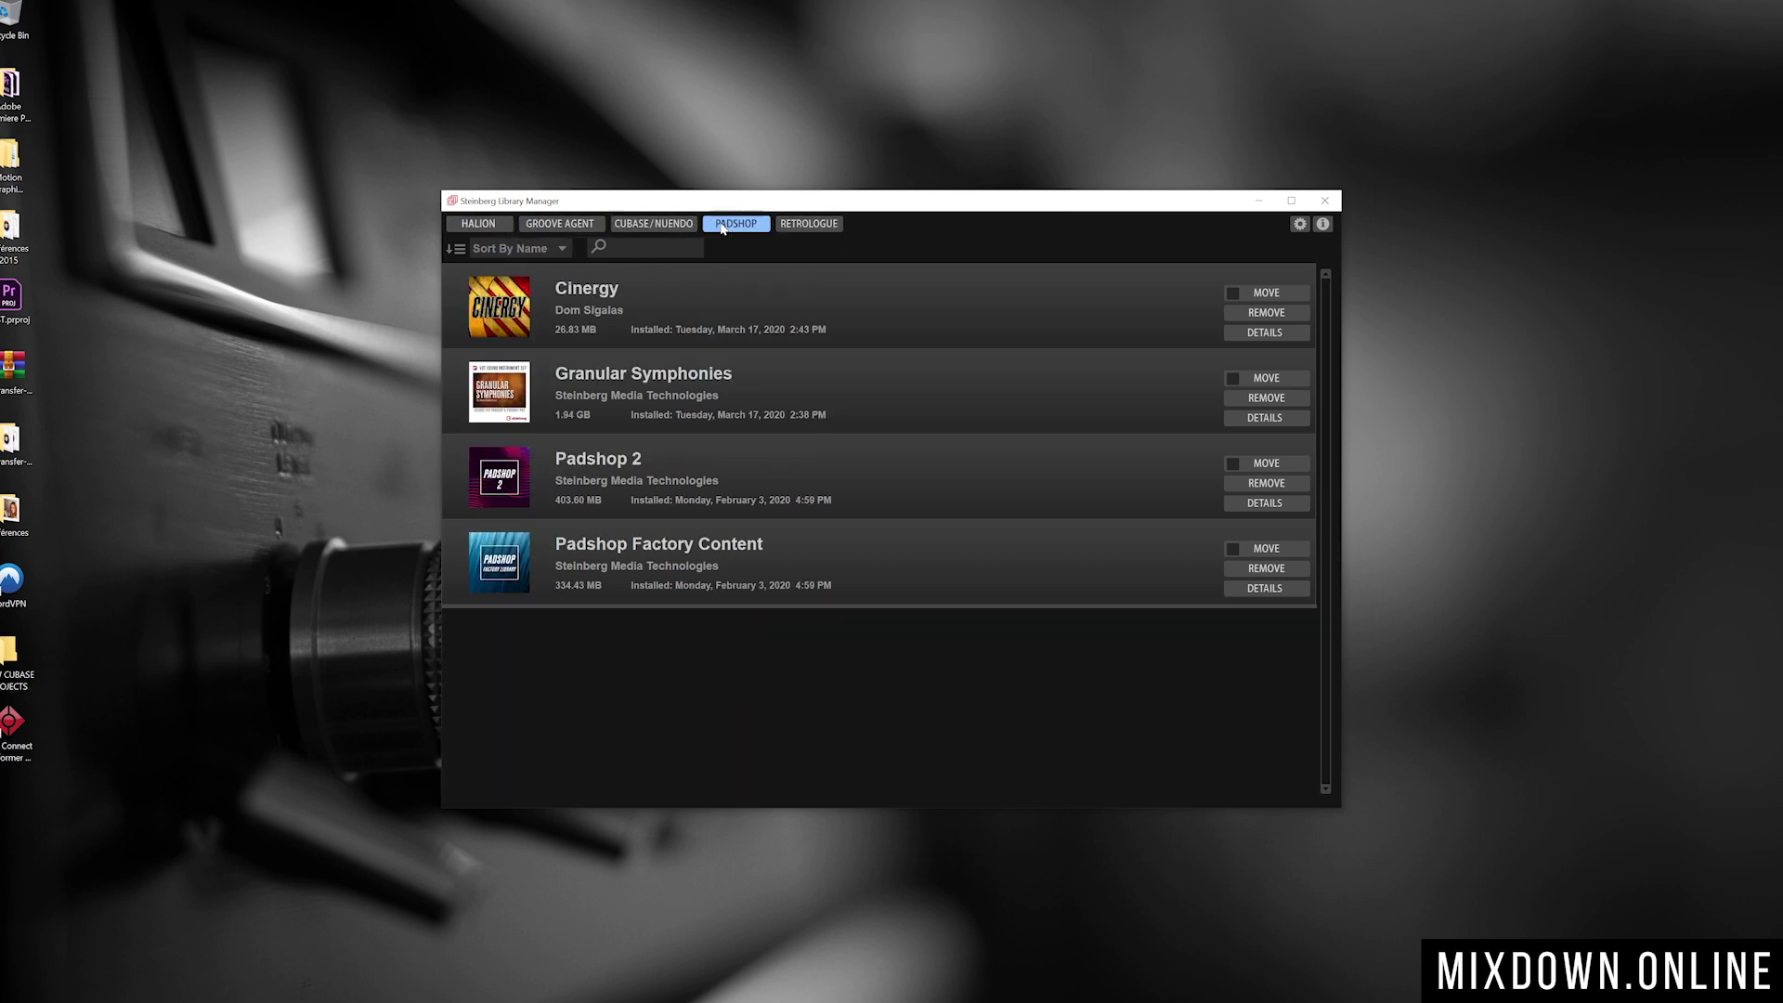
{"action": "left_click", "coordinate": [798, 224]}
{"action": "left_click", "coordinate": [492, 230]}
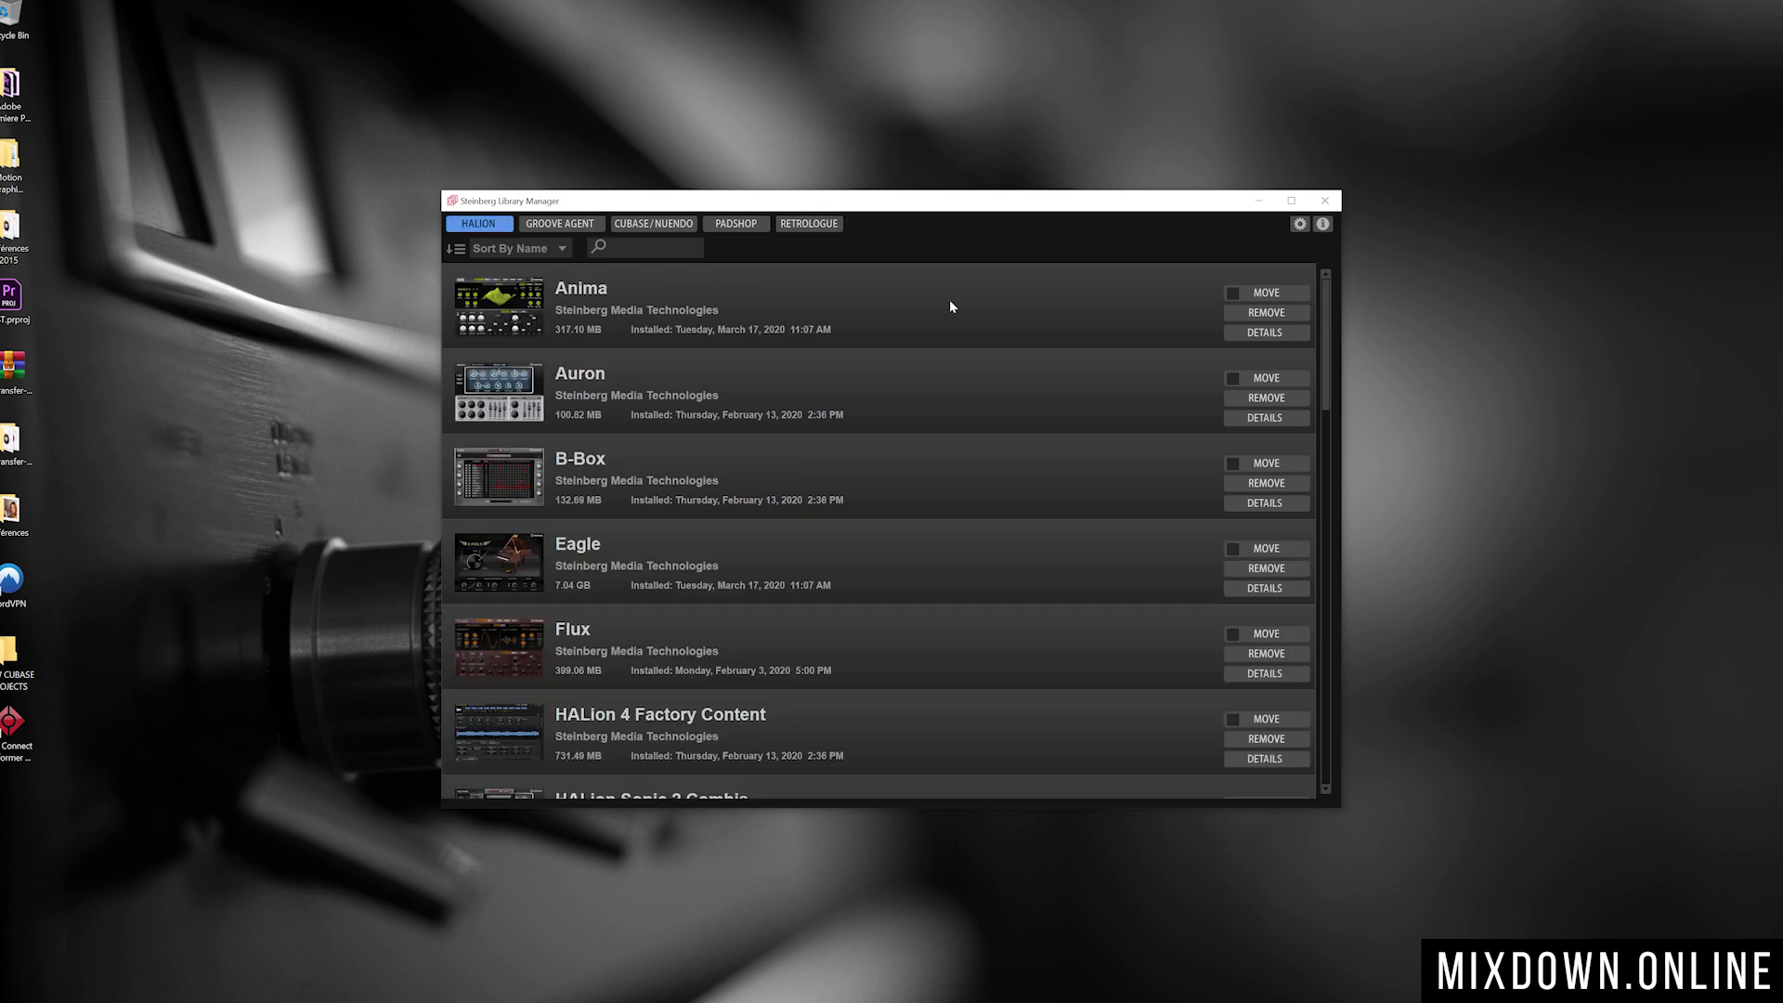
- Reveal the storage locations of the Anima, RAST-A and Voltage HALion libraries
{"action": "left_click", "coordinate": [1279, 333]}
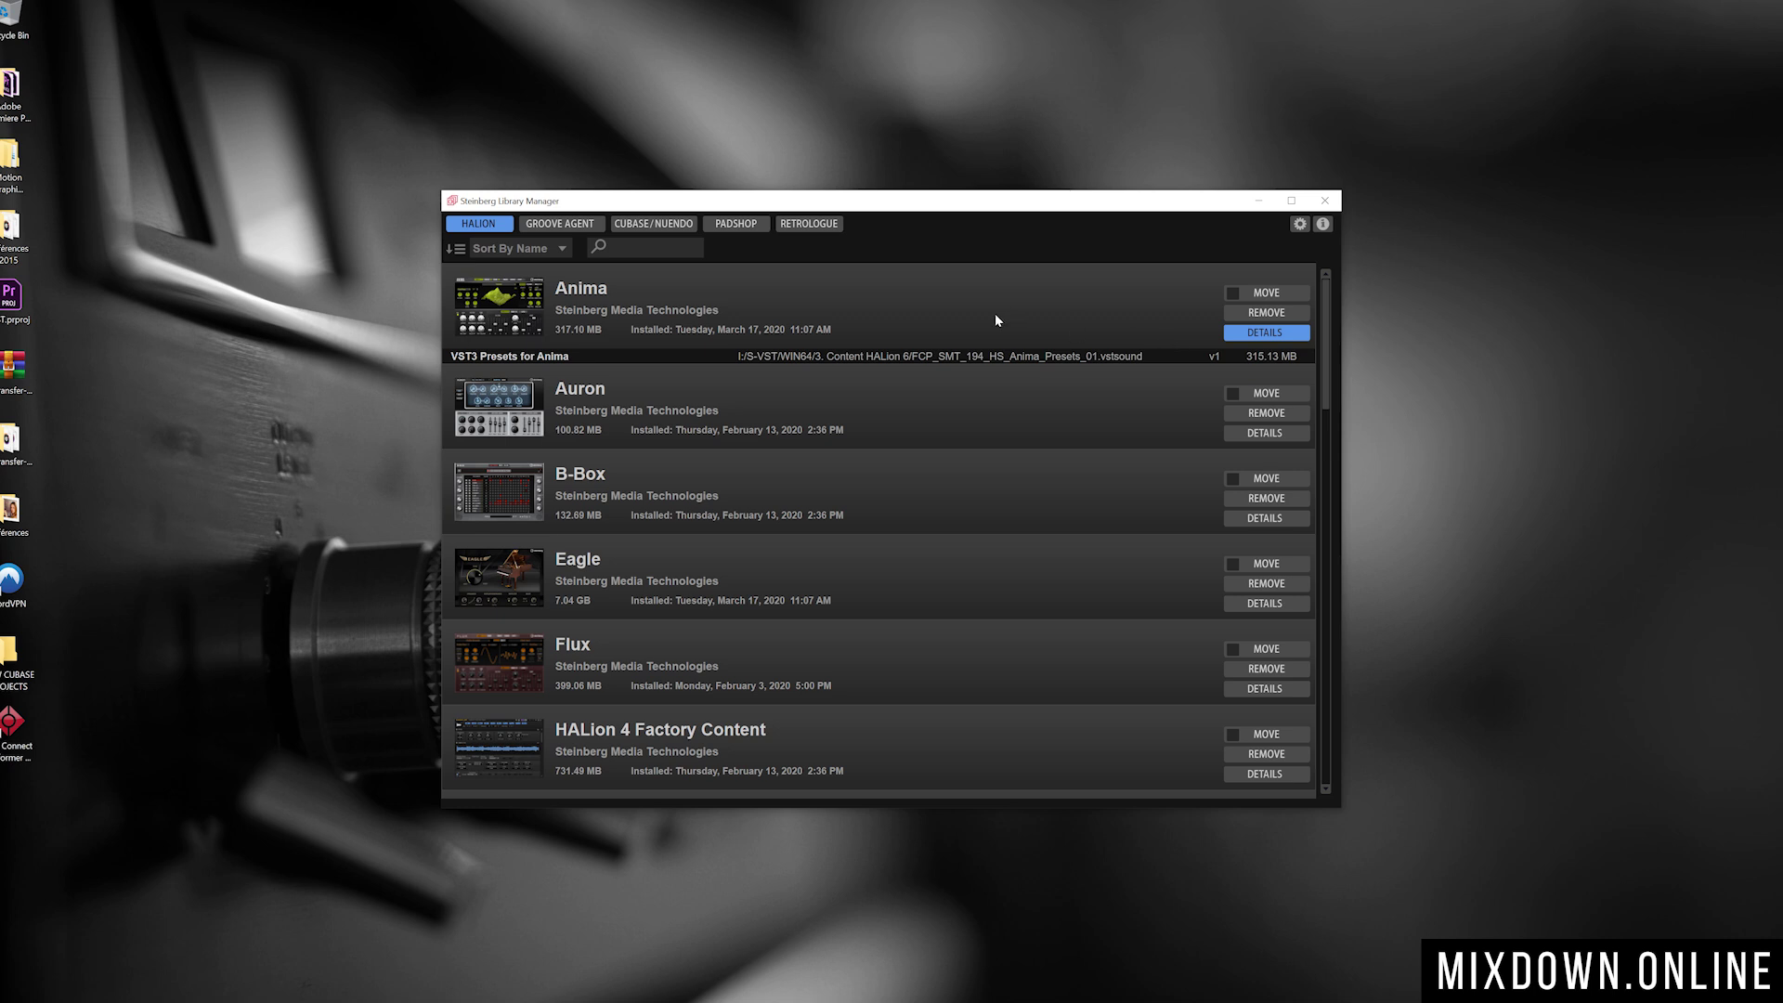
{"action": "scroll", "coordinate": [924, 450], "scroll_direction": "down", "scroll_amount": 10}
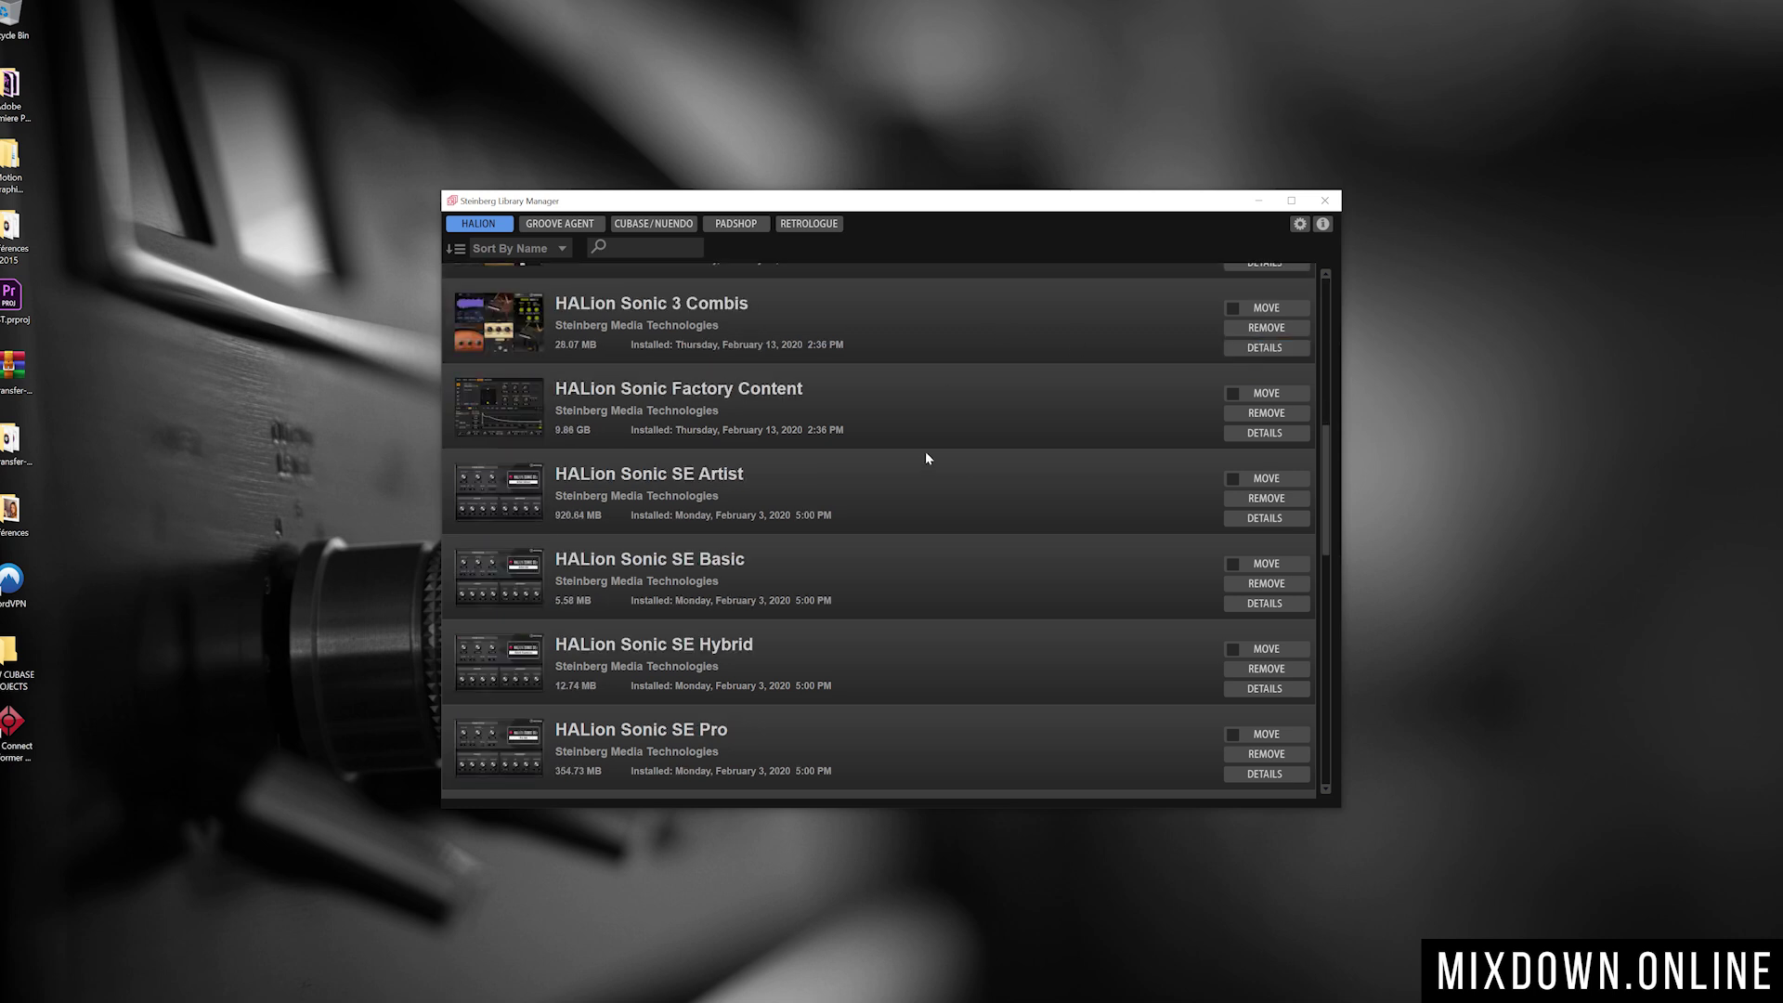
{"action": "left_click", "coordinate": [1252, 522]}
{"action": "scroll", "coordinate": [988, 490], "scroll_direction": "down", "scroll_amount": 3}
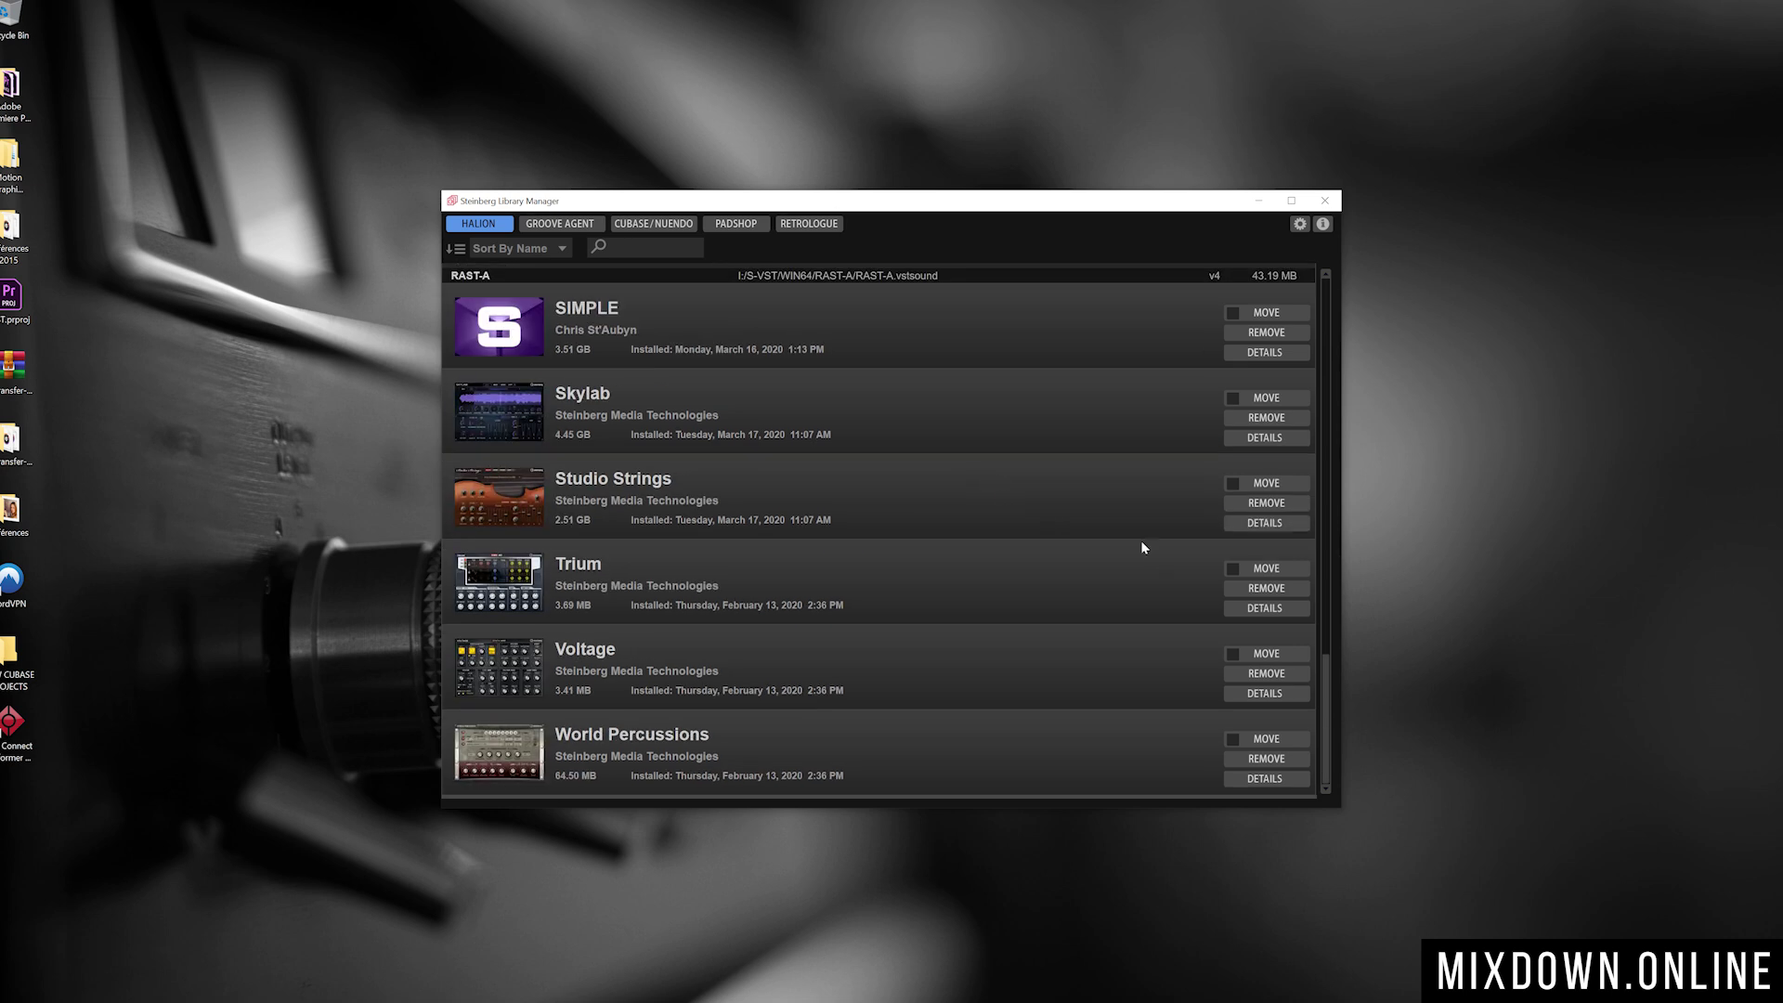
{"action": "left_click", "coordinate": [1269, 692]}
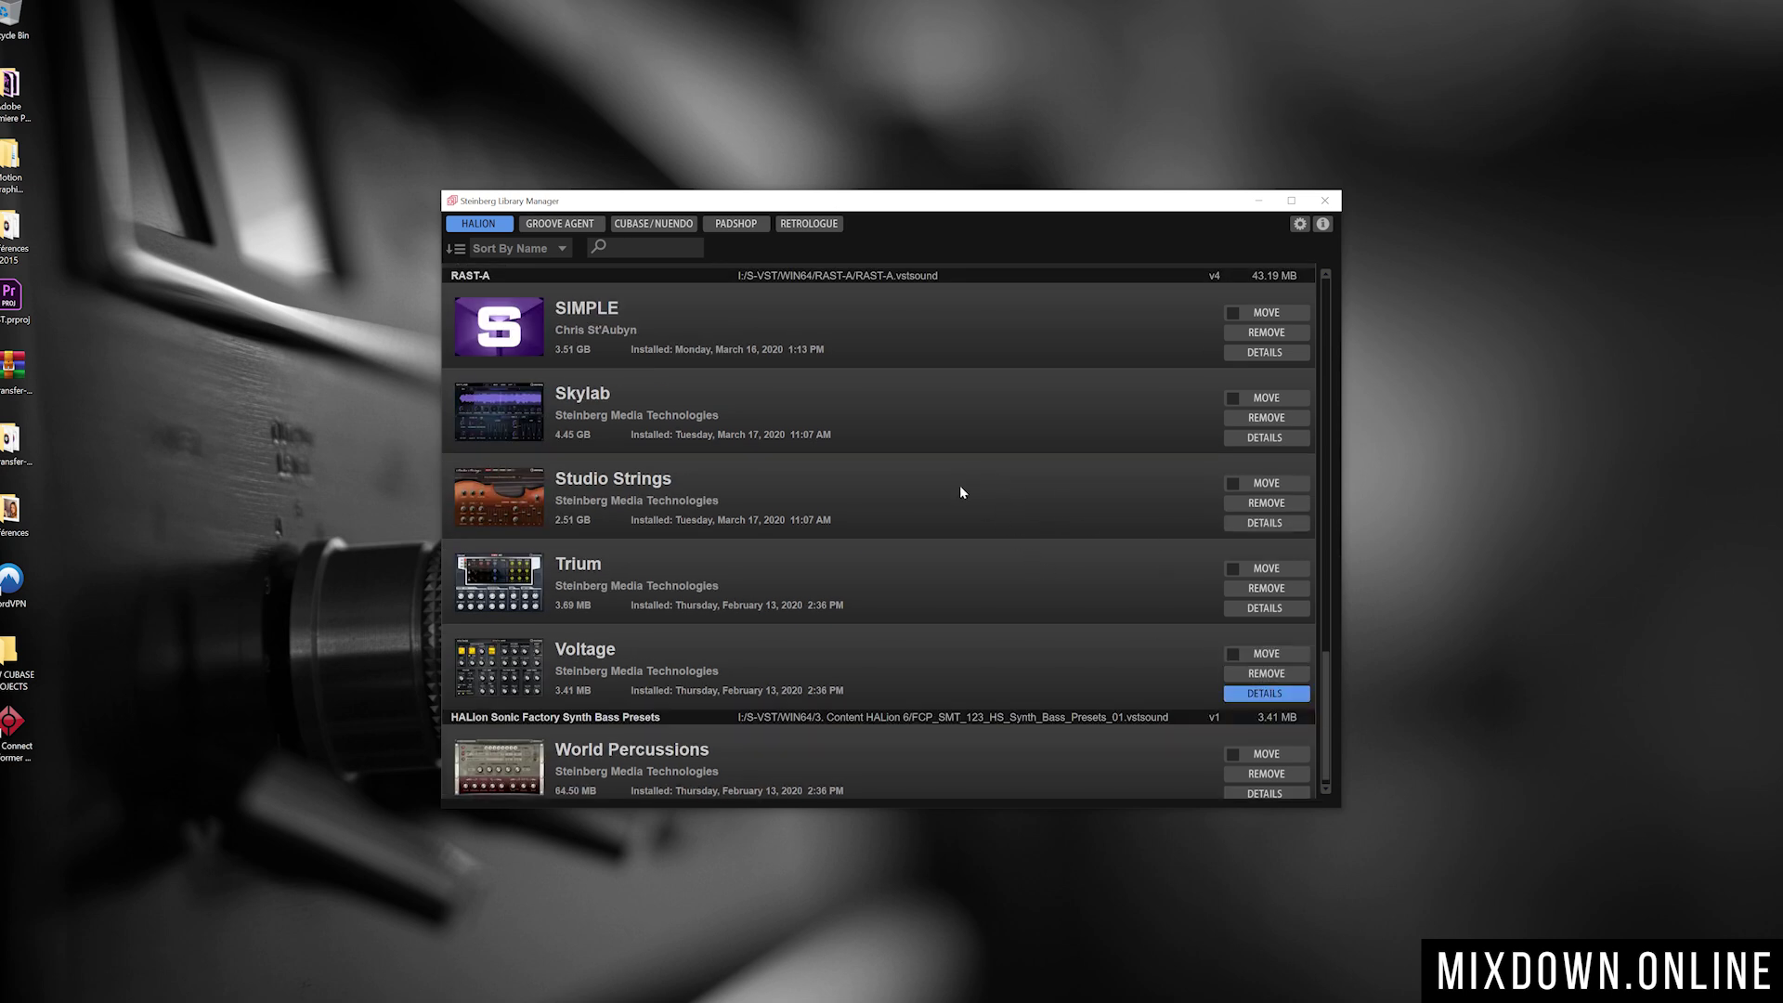
- Show Blockbuster's details on the Cubase/Nuendo tab: C:/ProgramData/Steinberg/Content/VST Sound, 1.47 GB
{"action": "scroll", "coordinate": [960, 492], "scroll_direction": "up", "scroll_amount": 8}
{"action": "left_click", "coordinate": [594, 224]}
{"action": "left_click", "coordinate": [663, 227]}
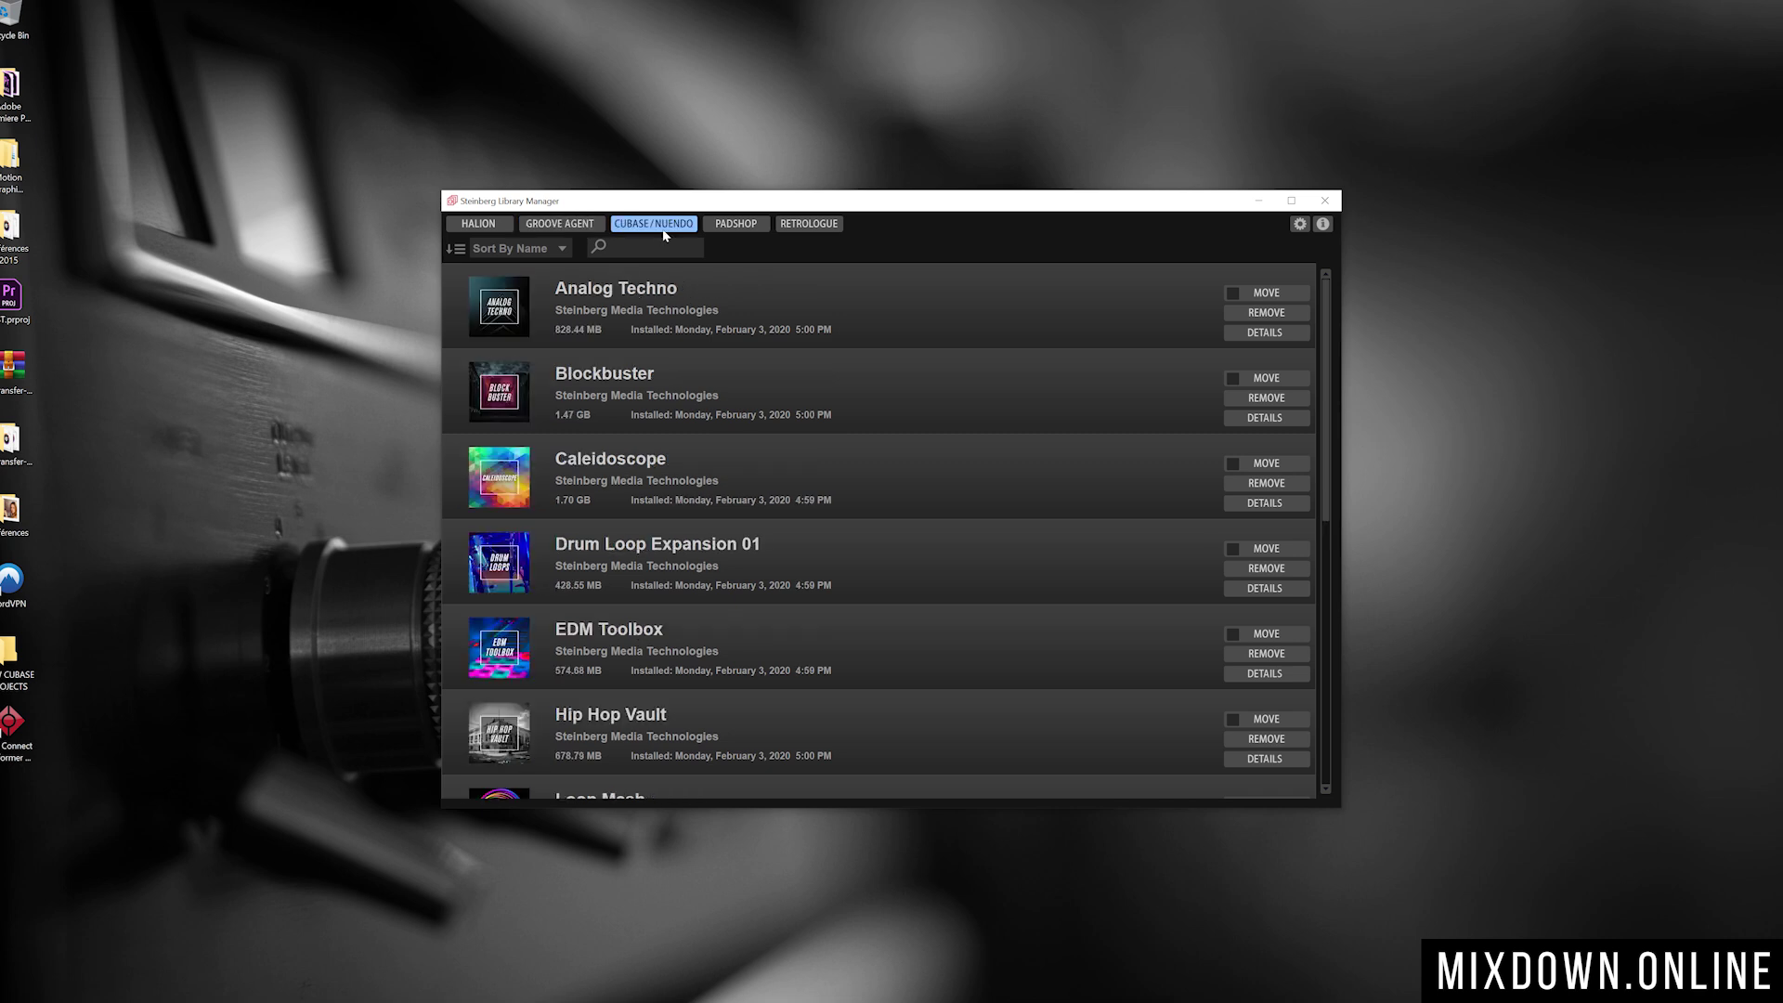
{"action": "left_click", "coordinate": [1264, 416]}
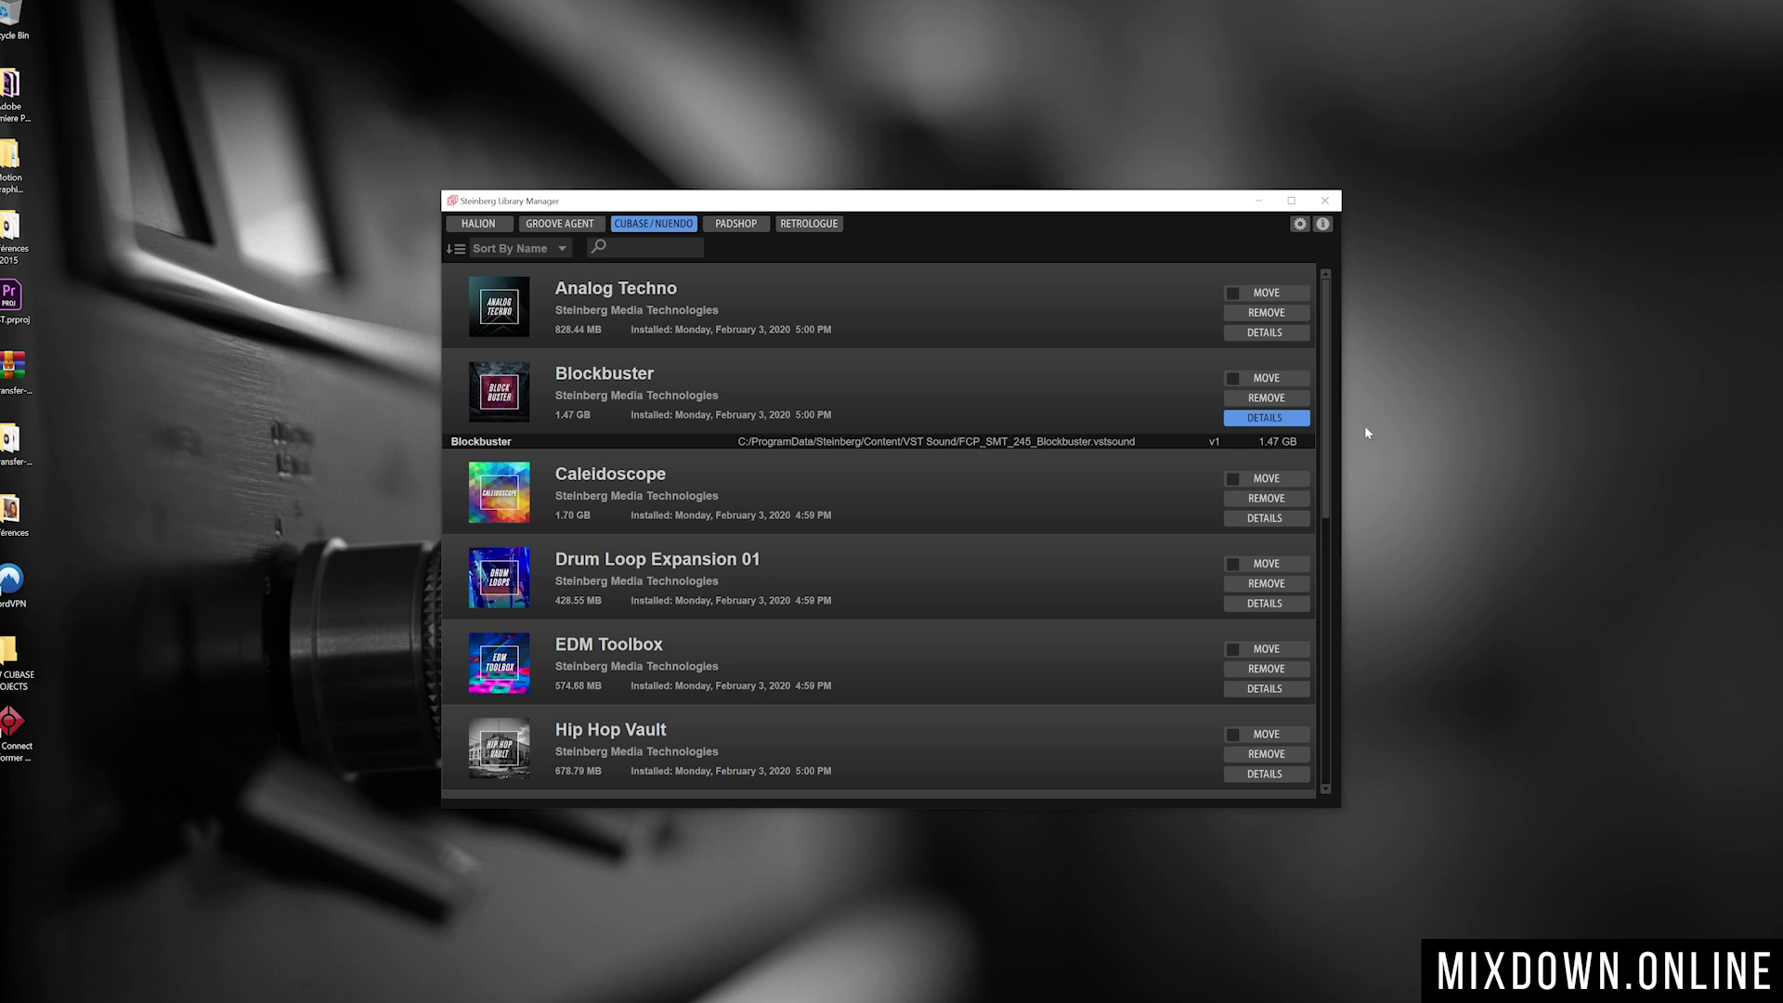
- Move the Blockbuster library to the S-VST folder on the VST Sounds (I:) drive
{"action": "left_click", "coordinate": [1267, 378]}
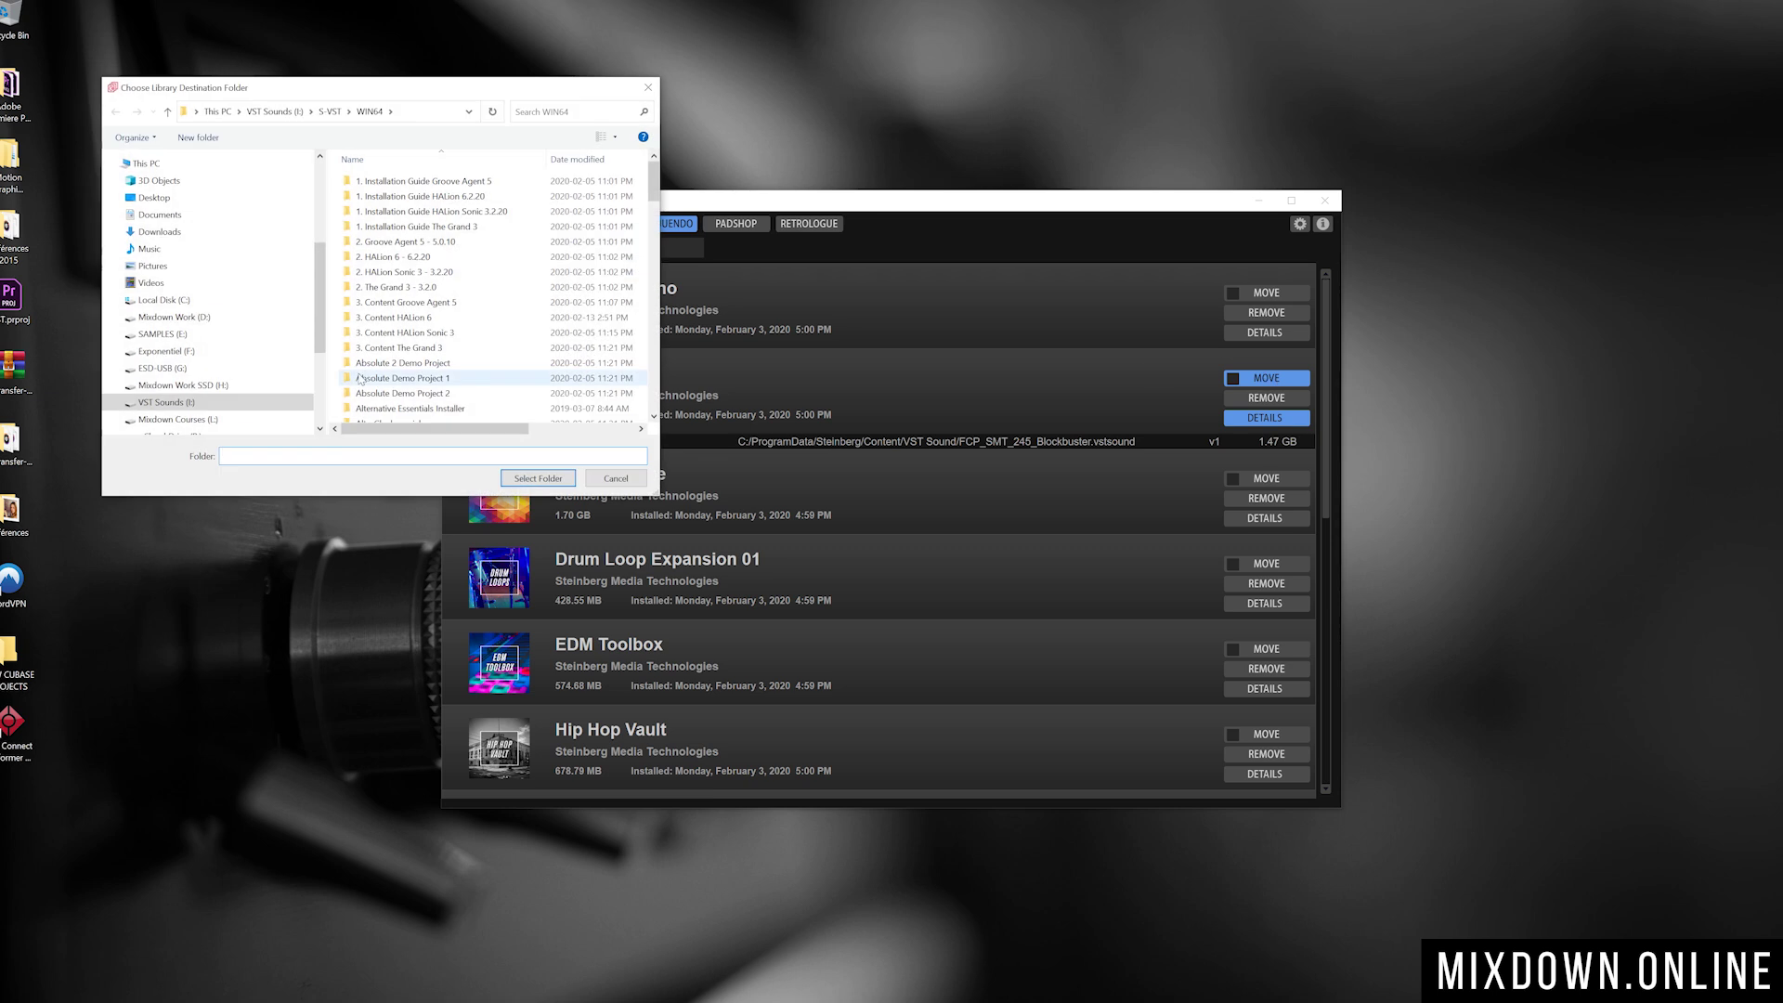
{"action": "double_click", "coordinate": [532, 351]}
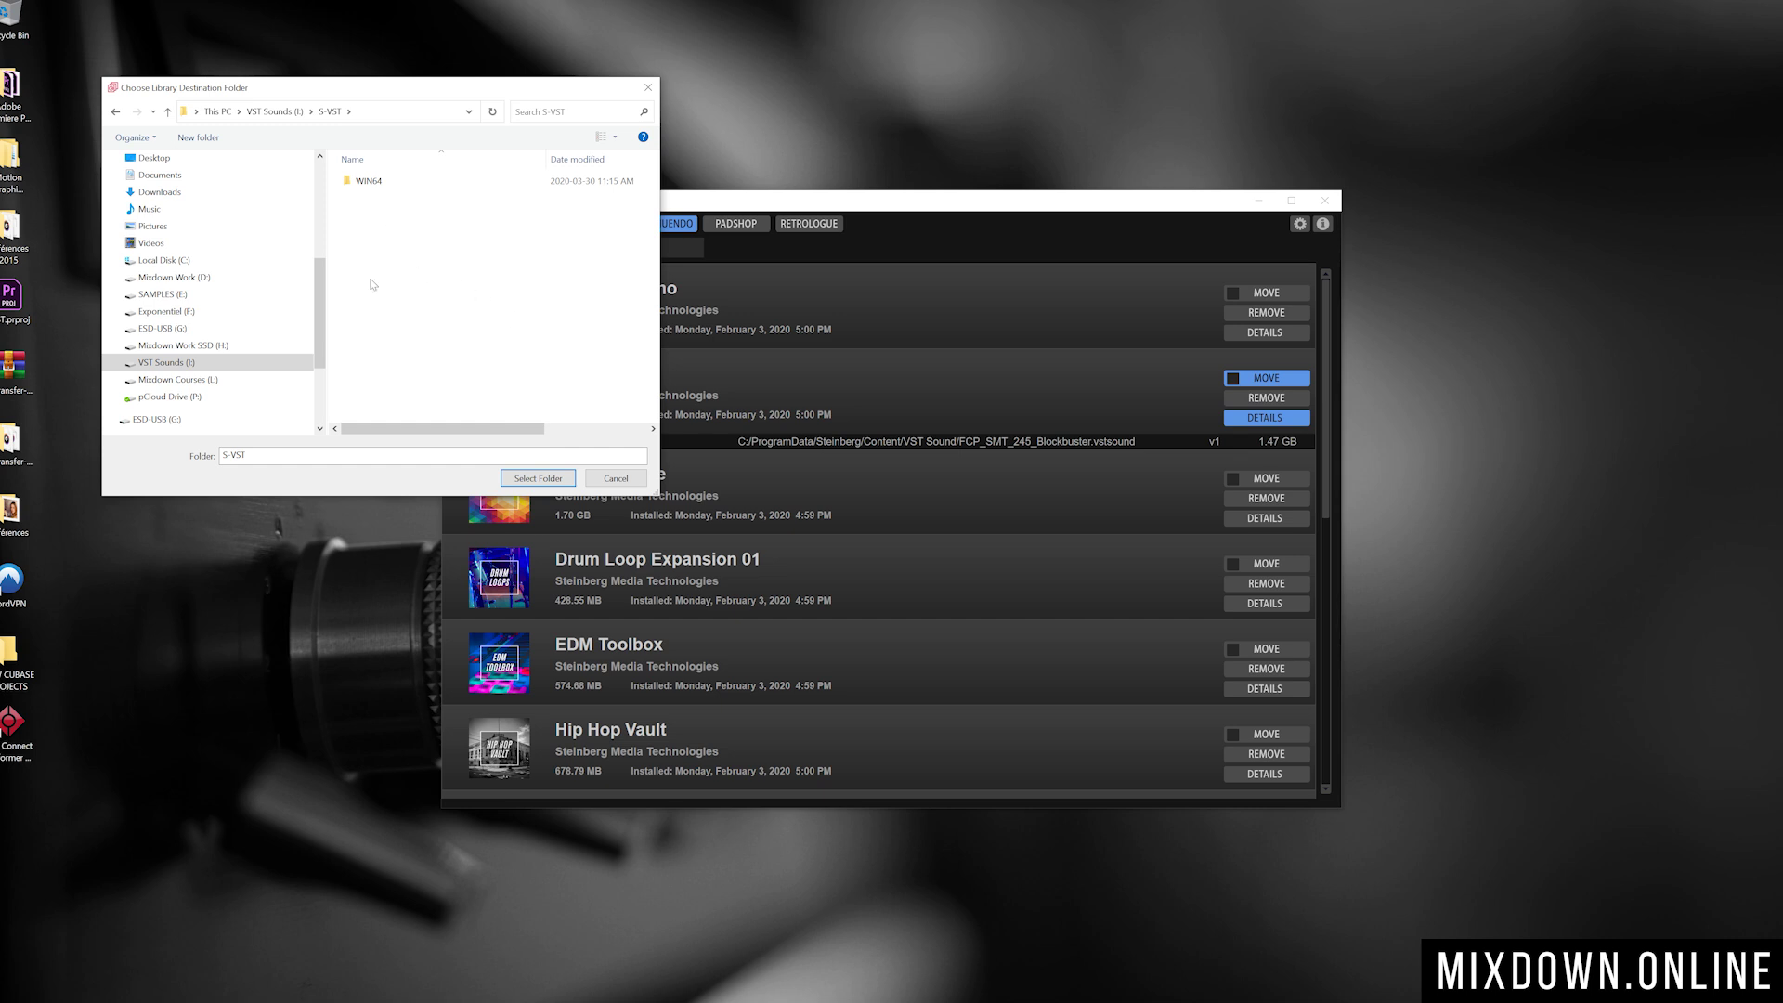
{"action": "left_click", "coordinate": [530, 479]}
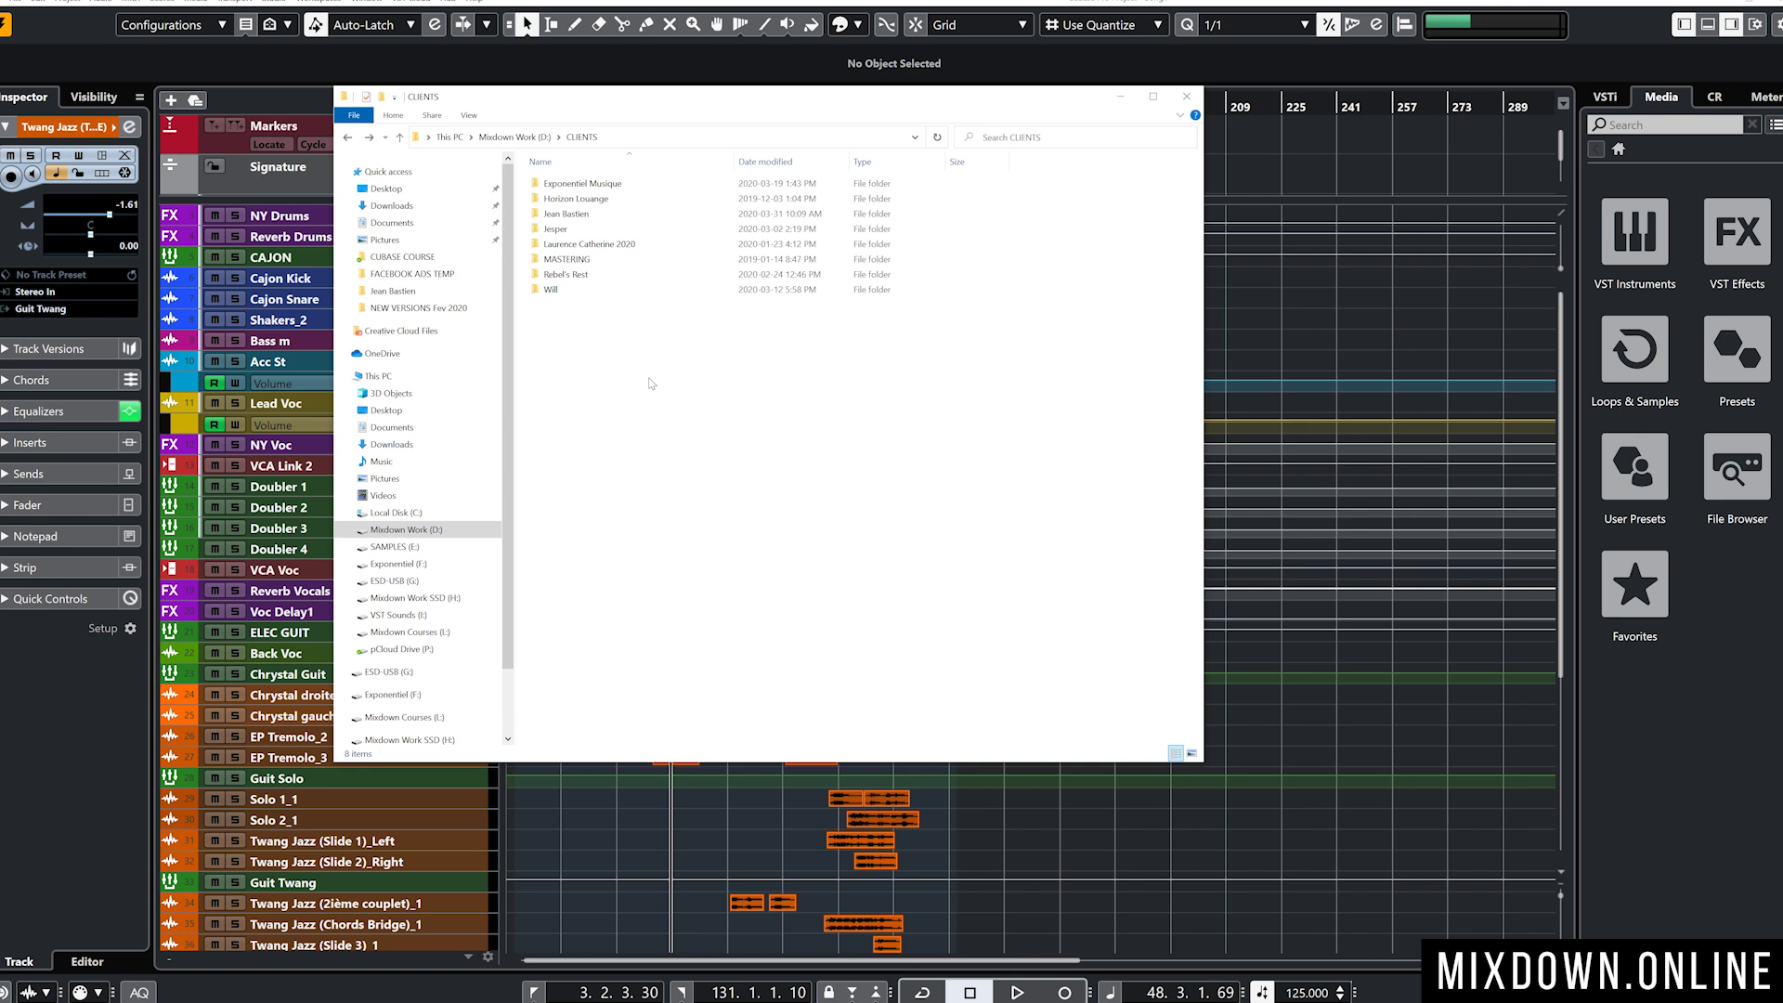
- Copy the client folder from CLIENTS onto the Desktop using a second Explorer window
{"action": "left_click", "coordinate": [551, 230]}
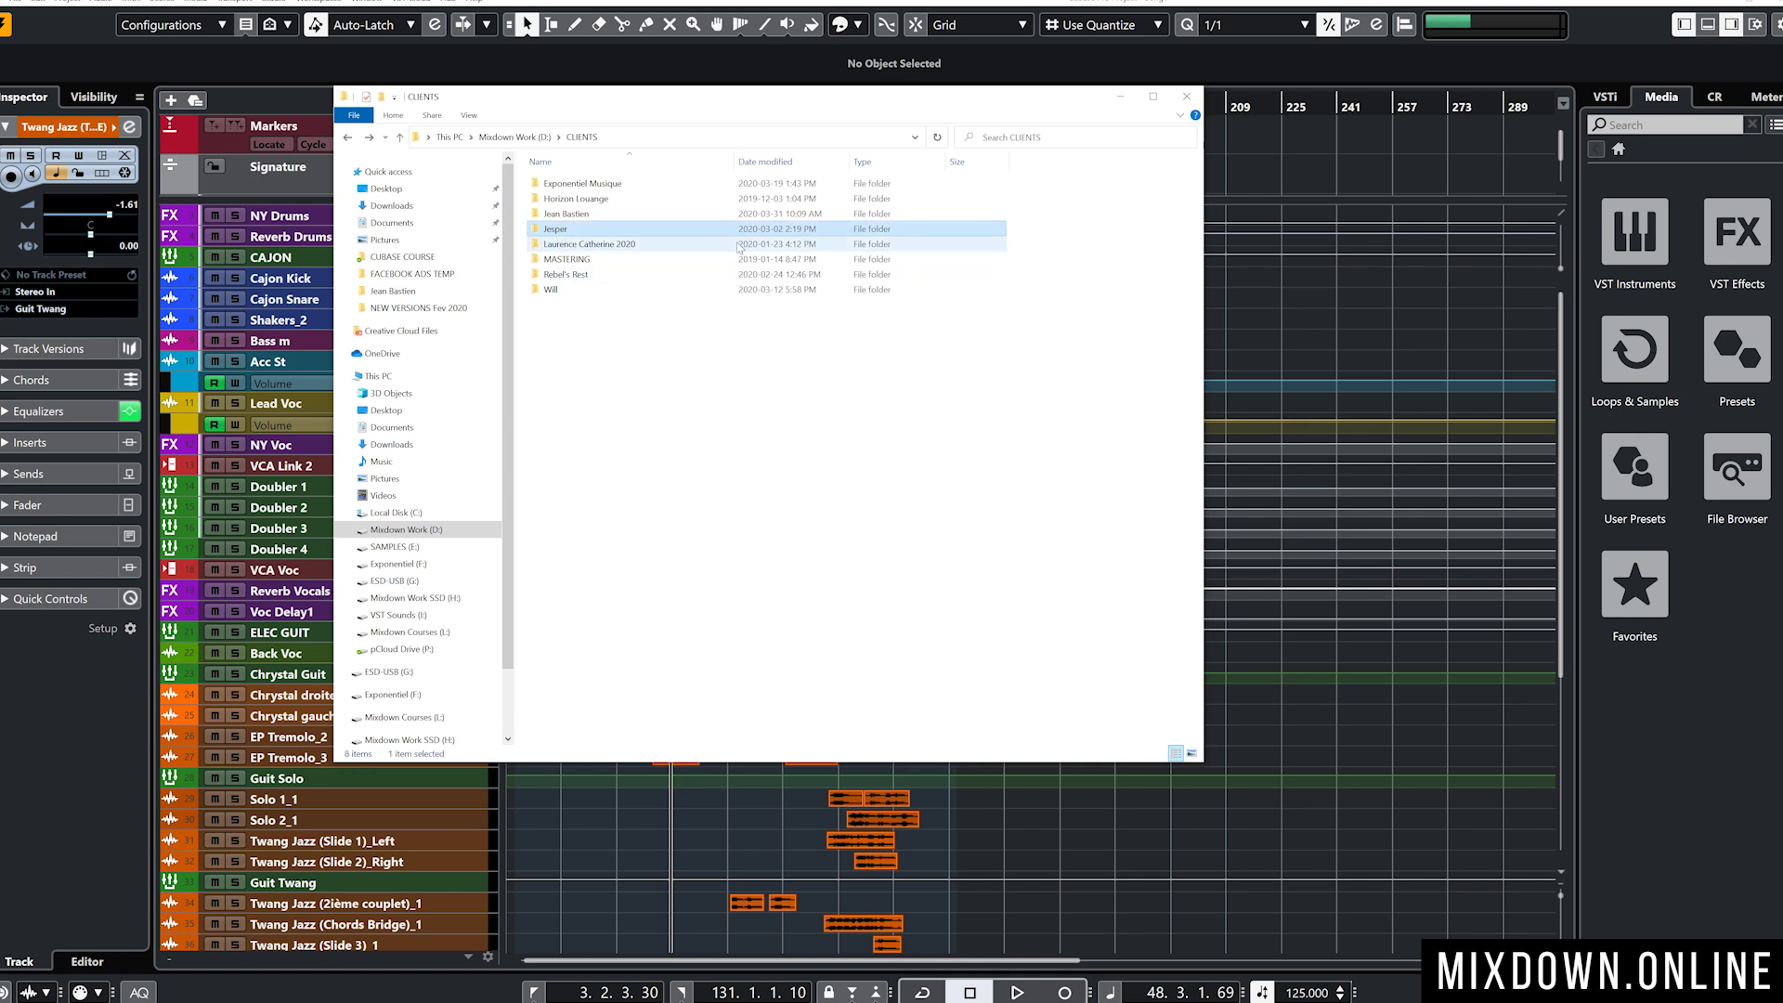
{"action": "left_click", "coordinate": [563, 216]}
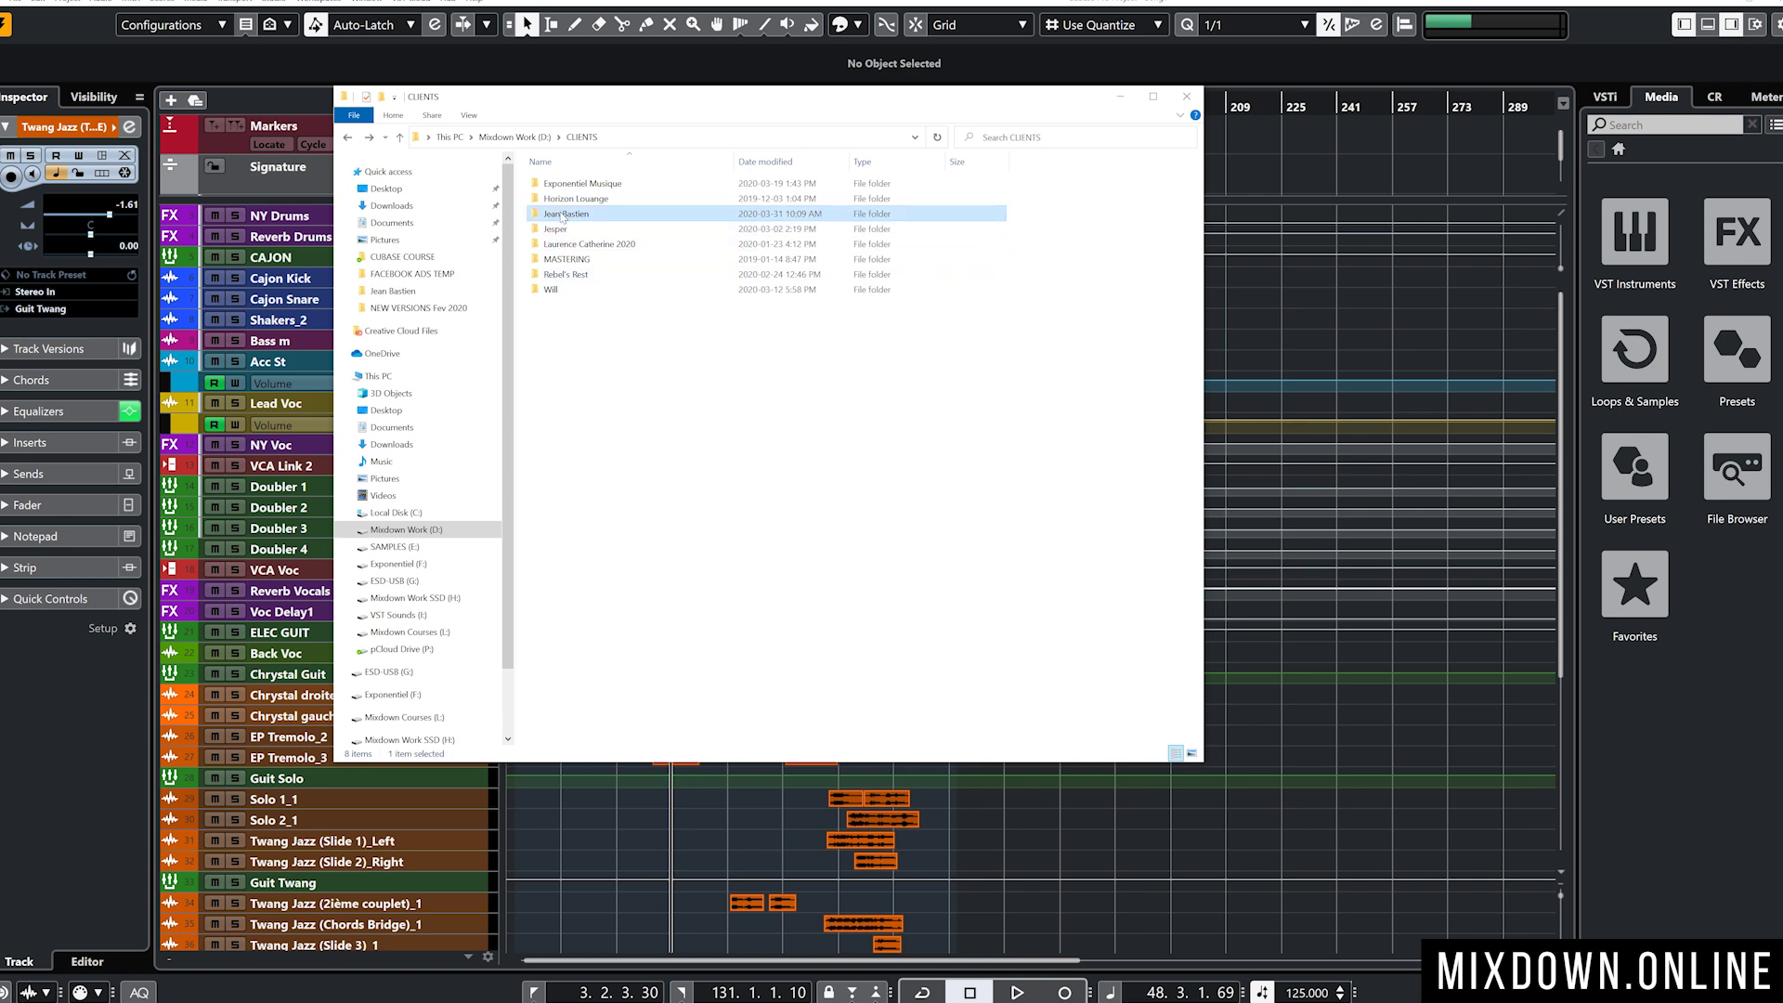
{"action": "key", "text": "ctrl+n"}
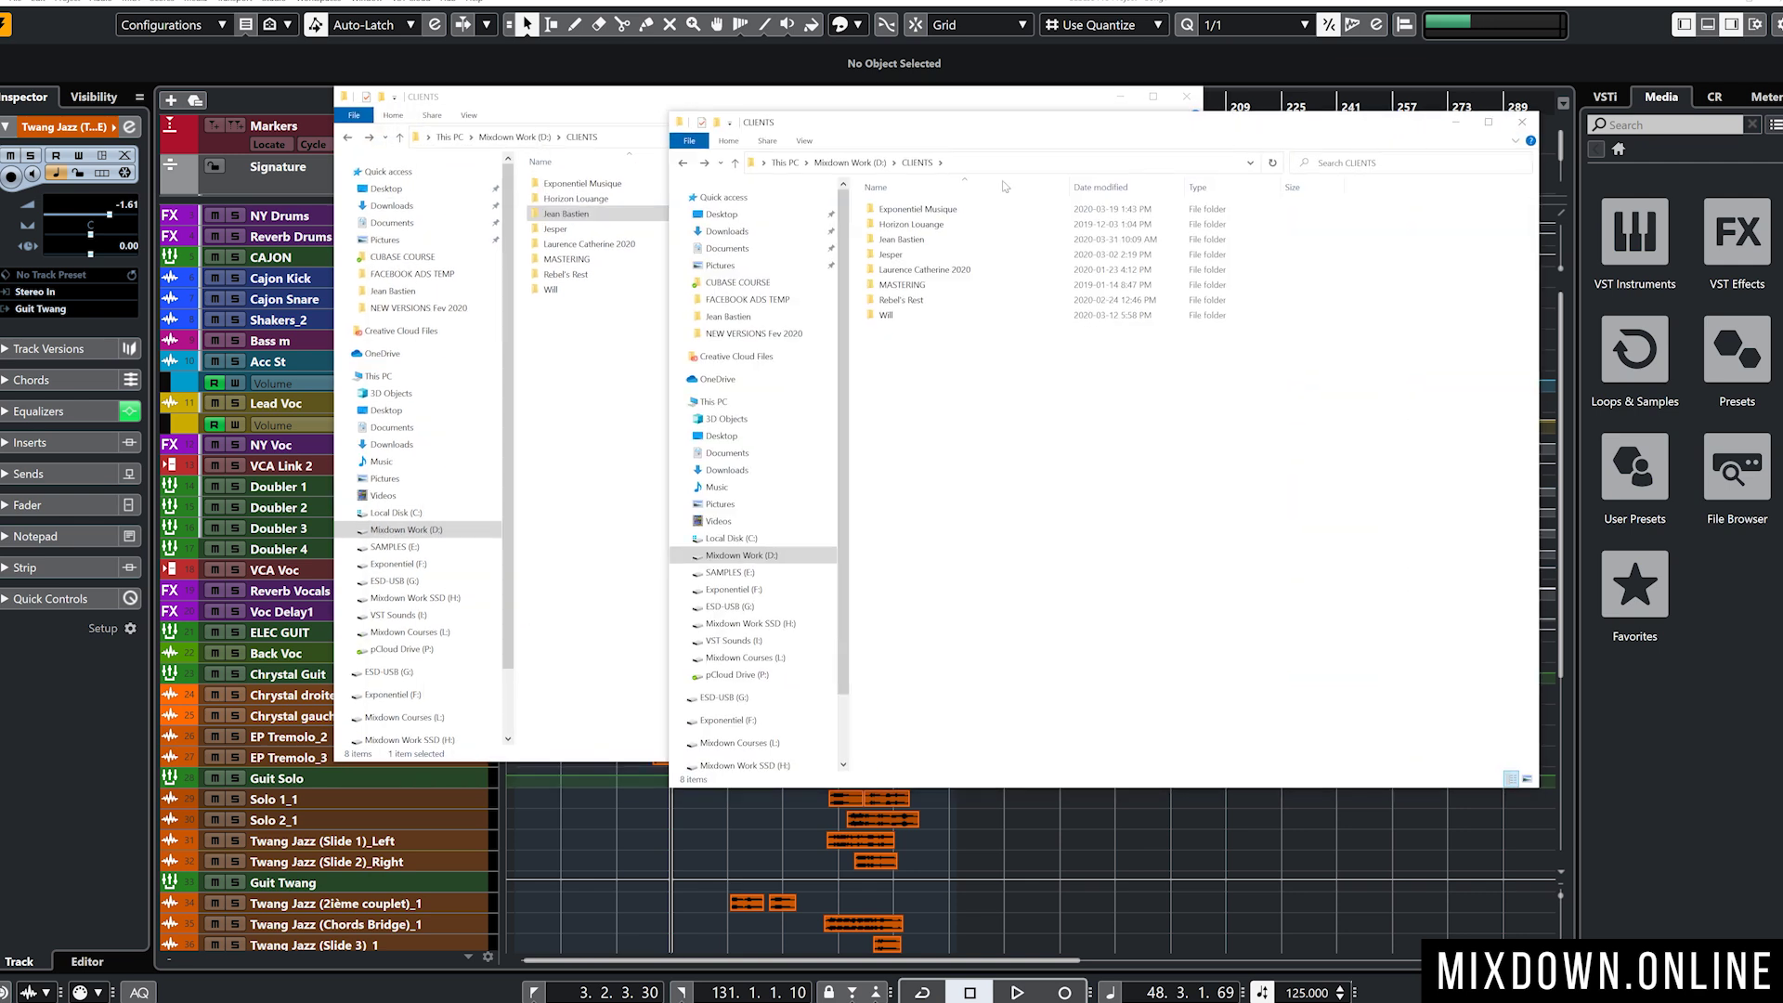
{"action": "left_click", "coordinate": [724, 214]}
{"action": "left_click_drag", "start_coordinate": [1059, 140], "coordinate": [1228, 178]}
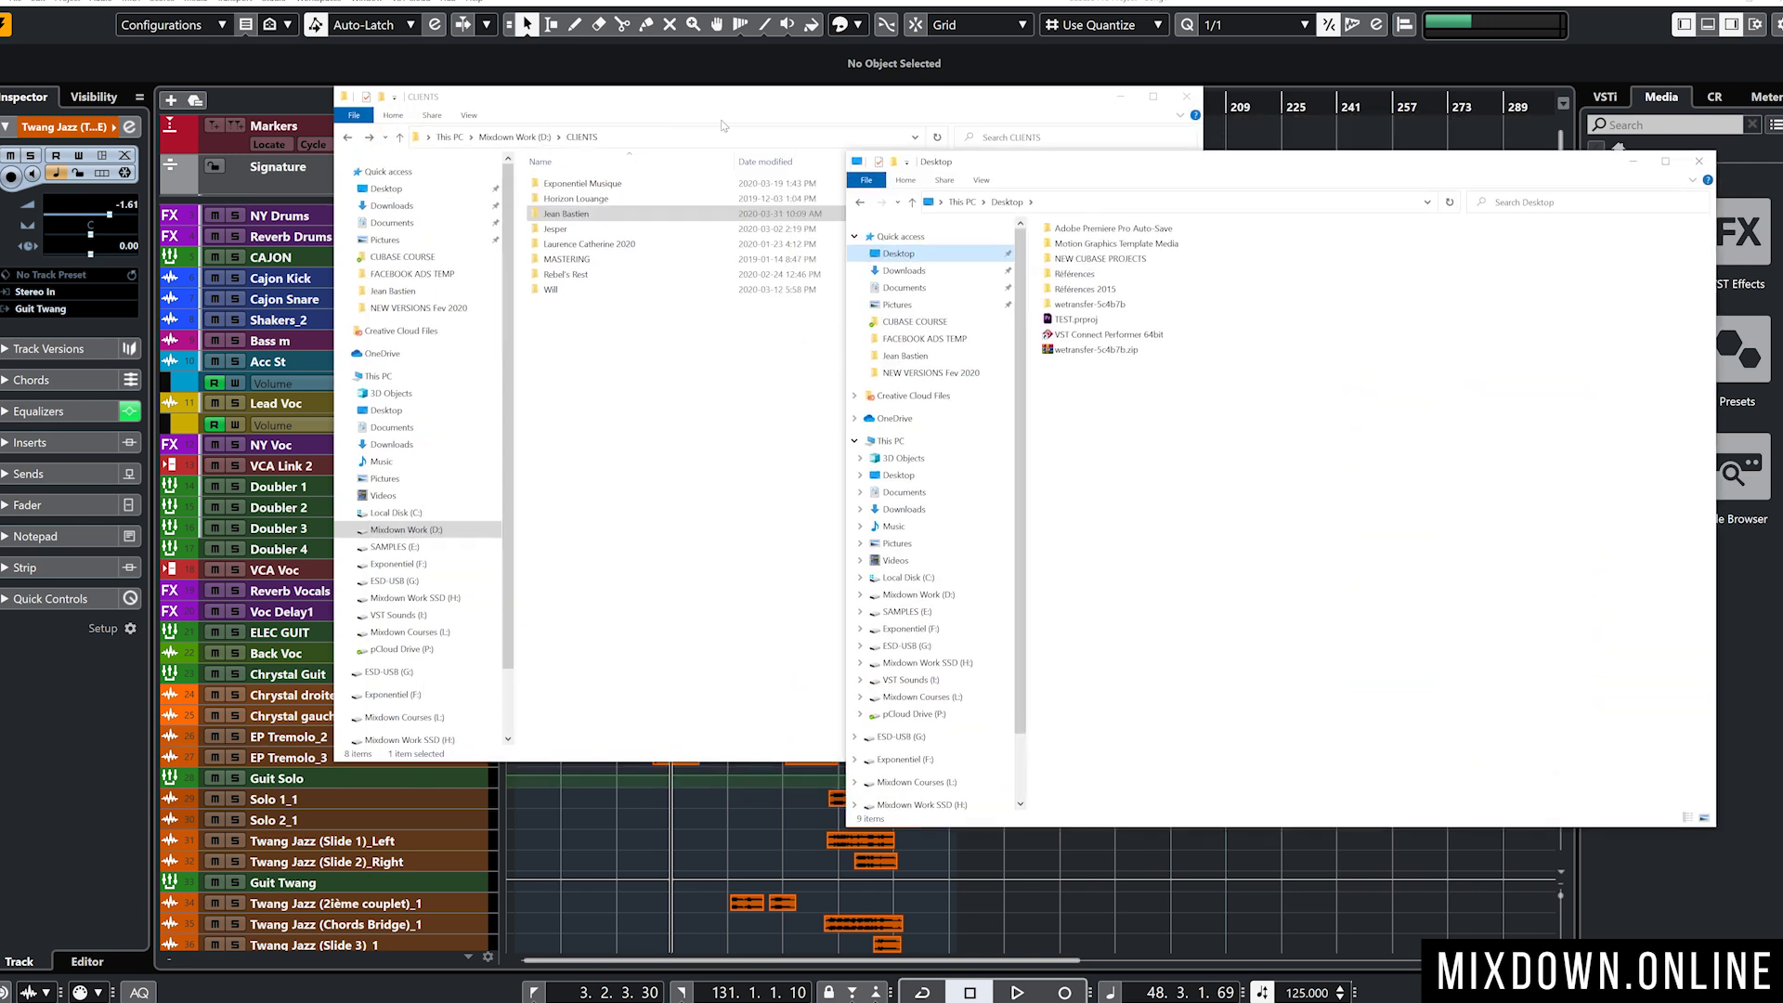
{"action": "left_click_drag", "start_coordinate": [546, 215], "coordinate": [1296, 524]}
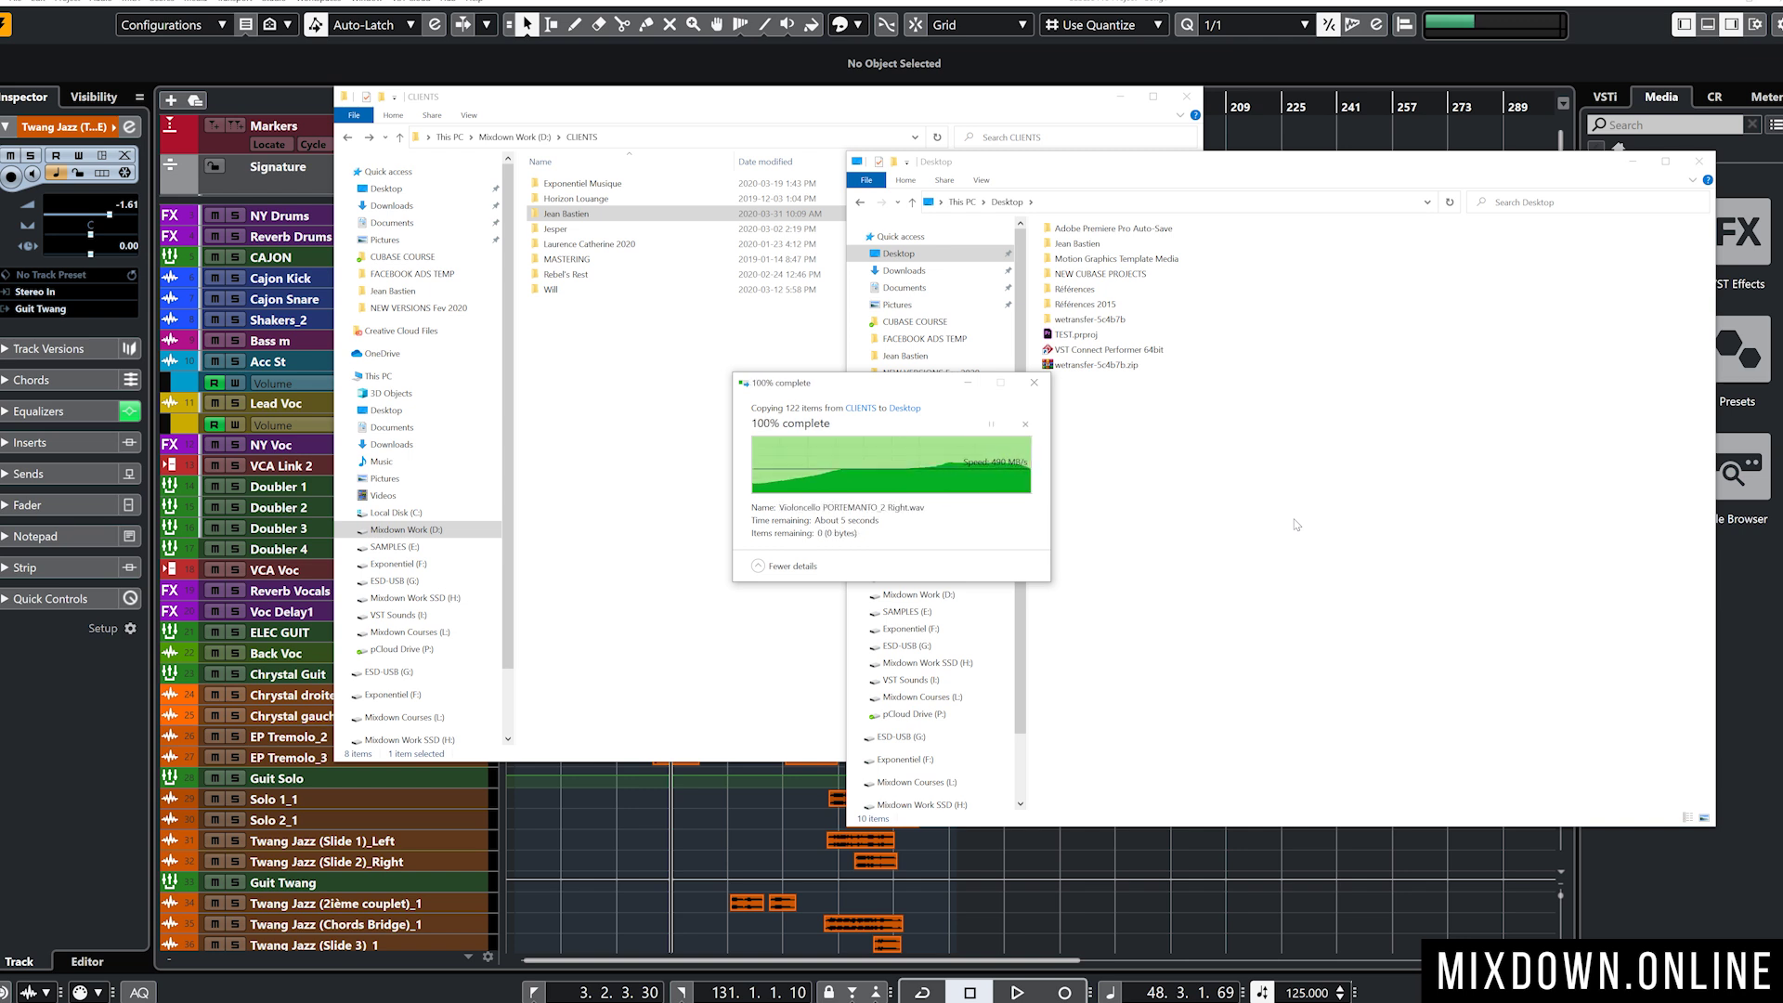
{"action": "left_click", "coordinate": [688, 390]}
{"action": "double_click", "coordinate": [575, 215]}
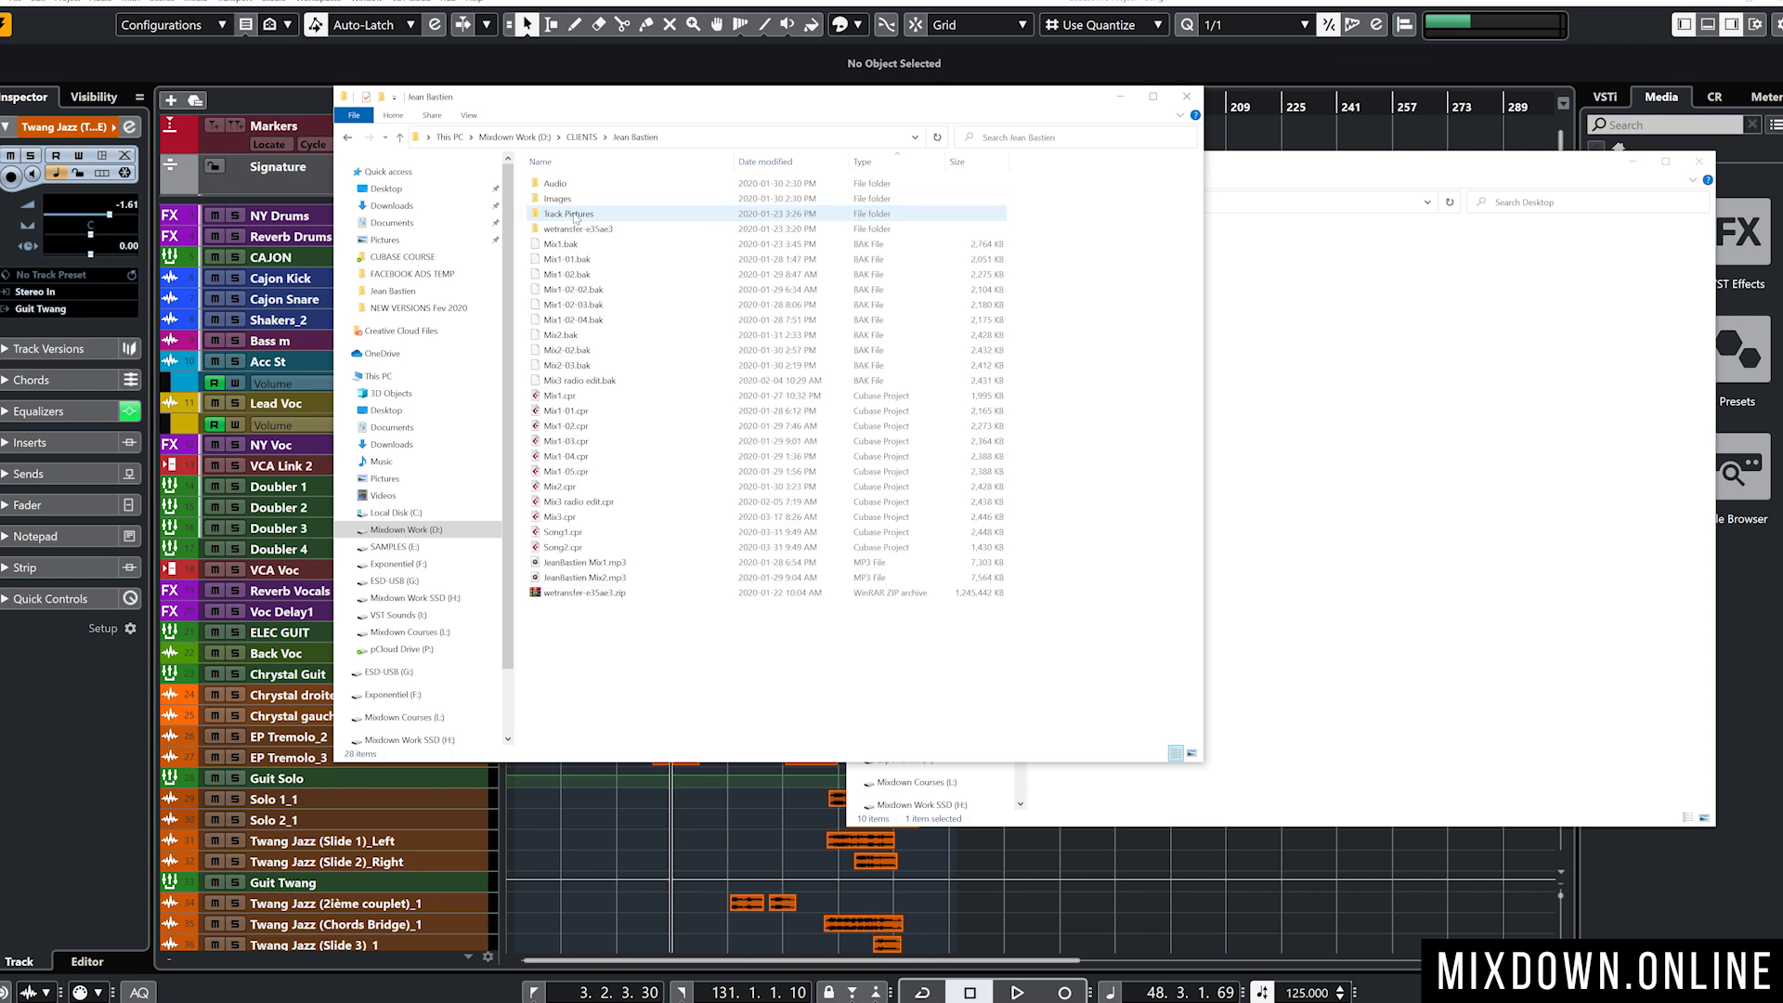
{"action": "left_click", "coordinate": [562, 425]}
{"action": "left_click", "coordinate": [562, 517]}
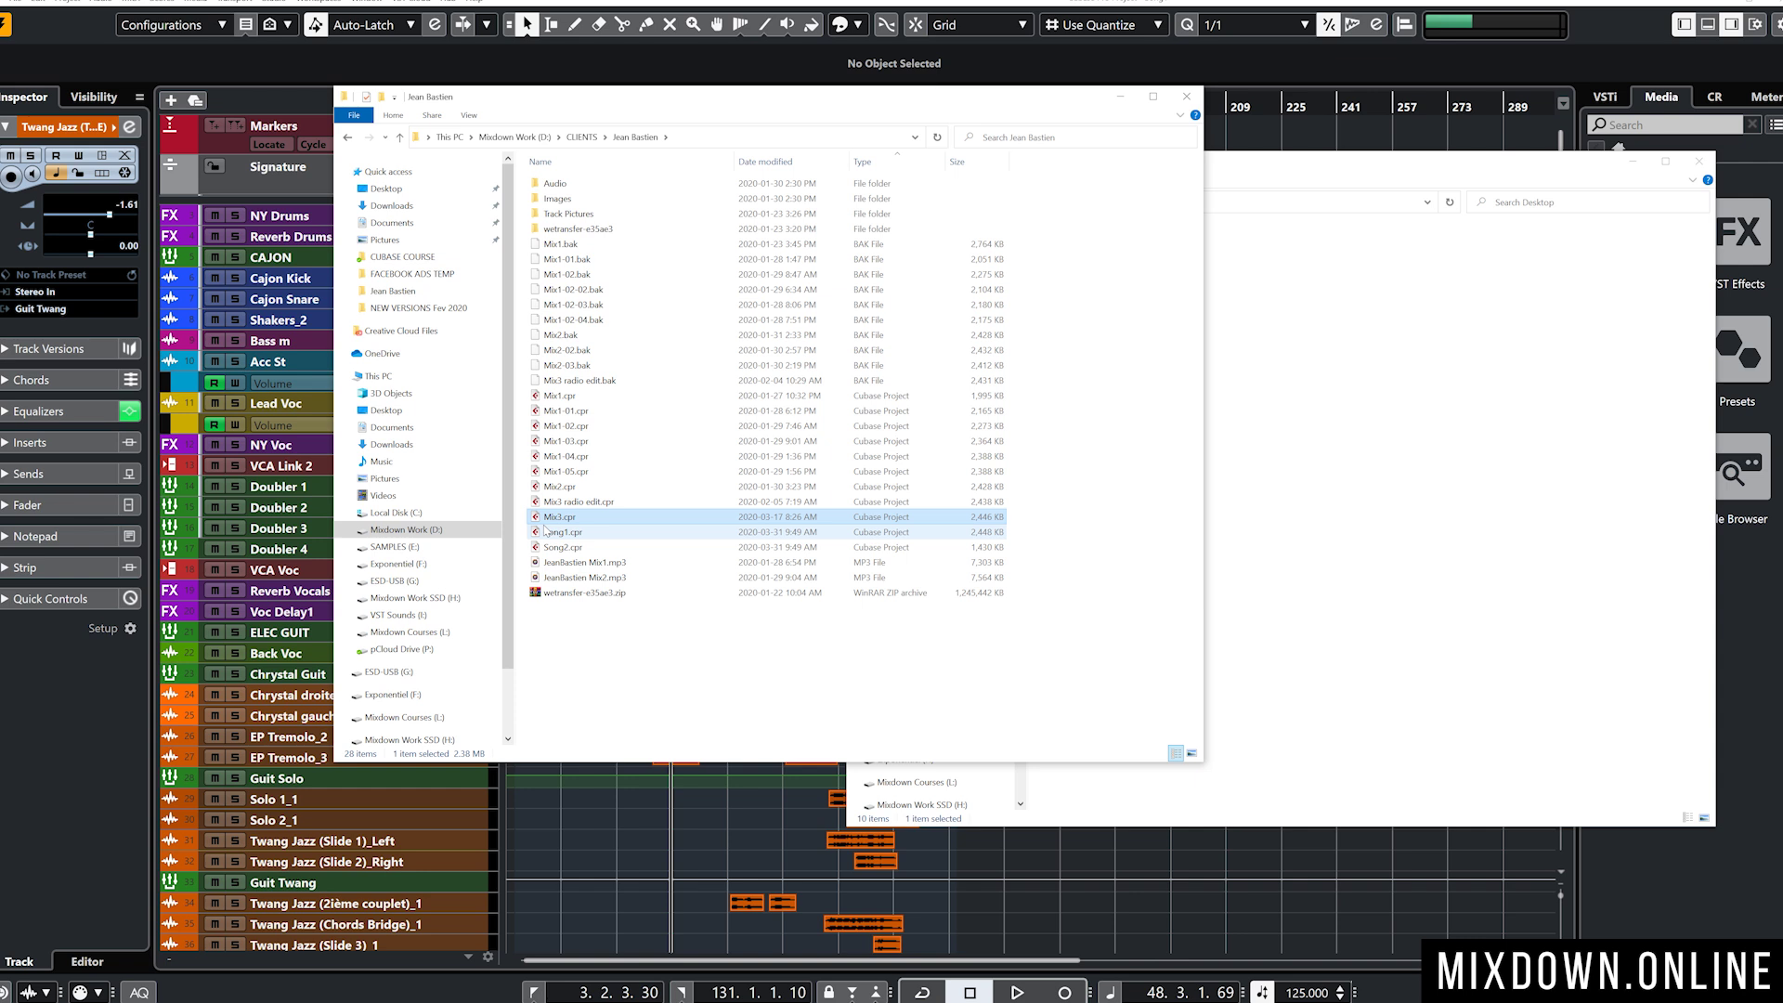
{"action": "left_click", "coordinate": [549, 188]}
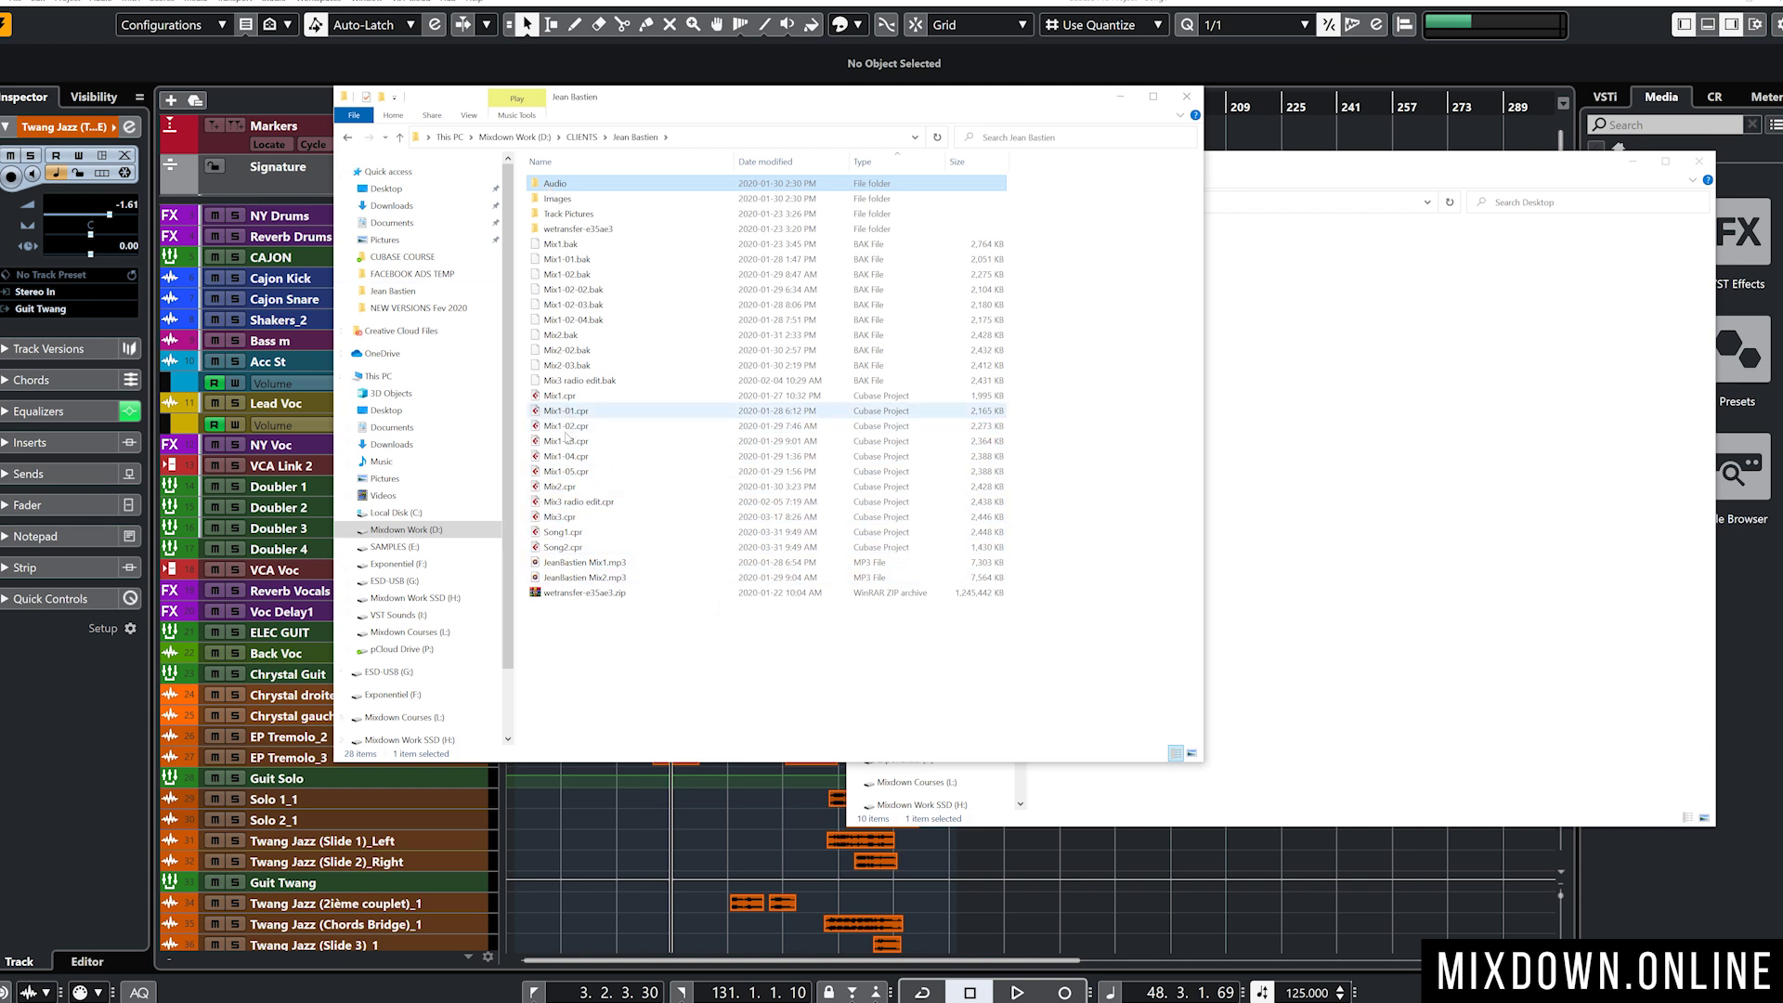
{"action": "left_click", "coordinate": [568, 517]}
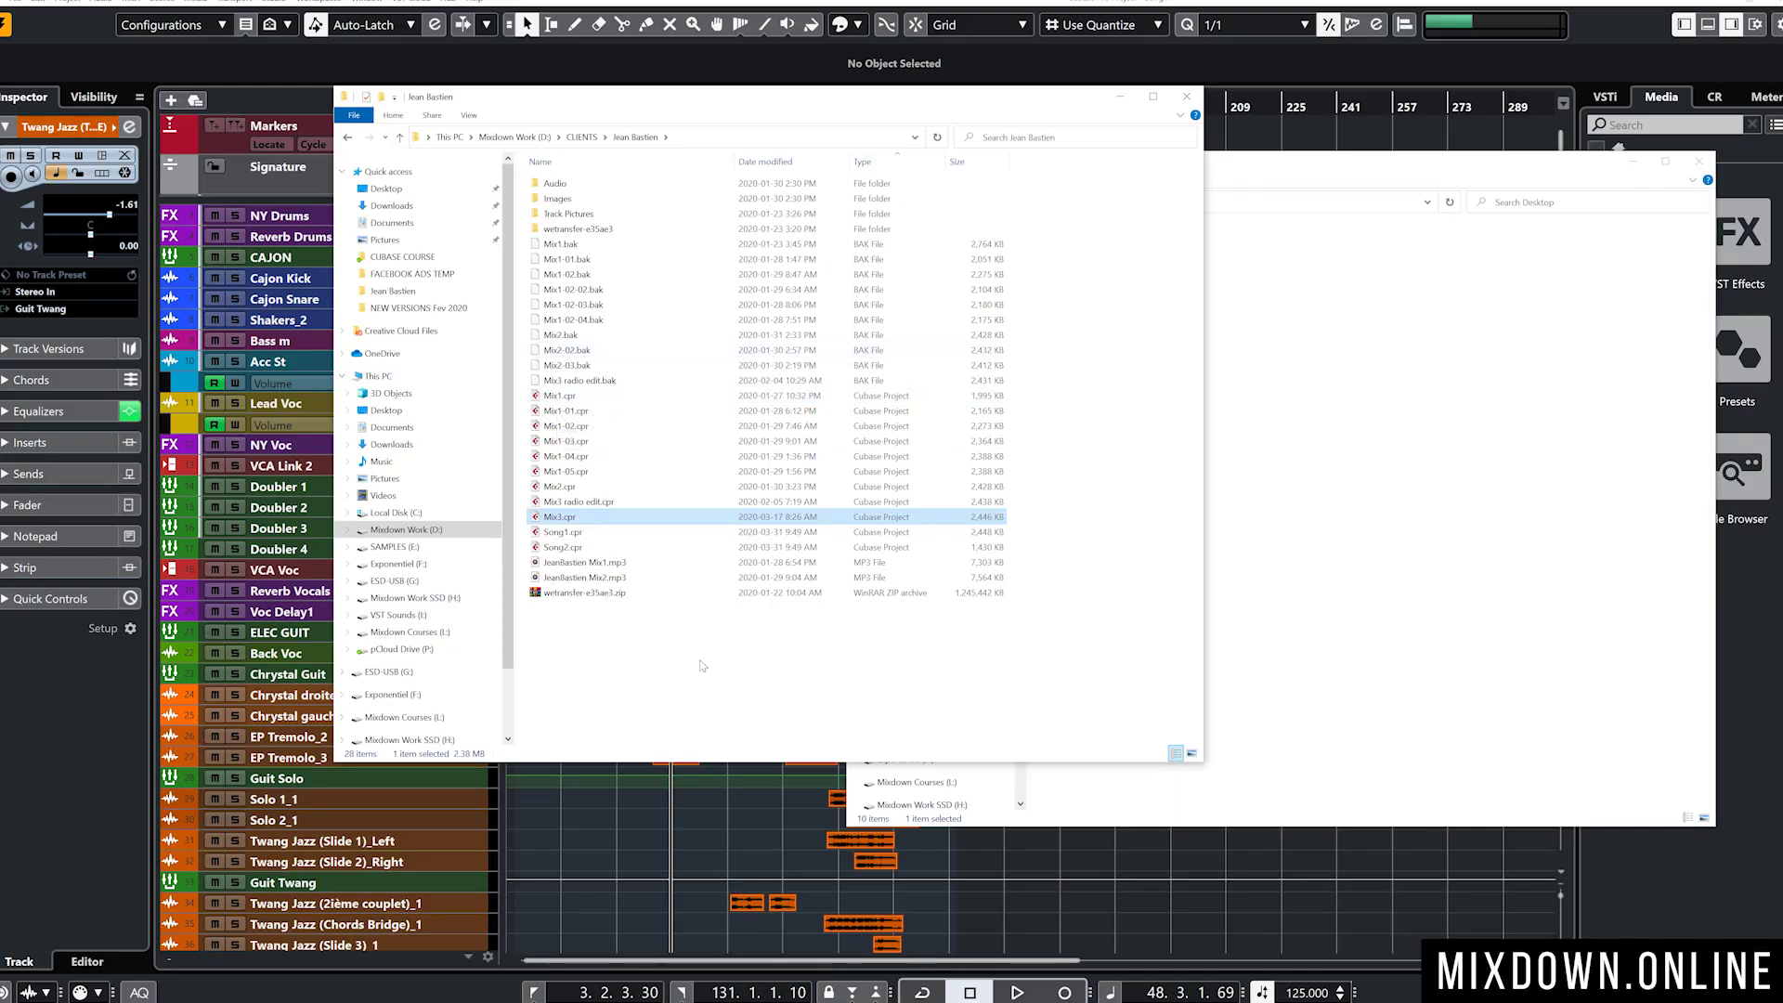
- Select the Audio folder, then go back to the list of eight client folders in CLIENTS
{"action": "left_click", "coordinate": [702, 665]}
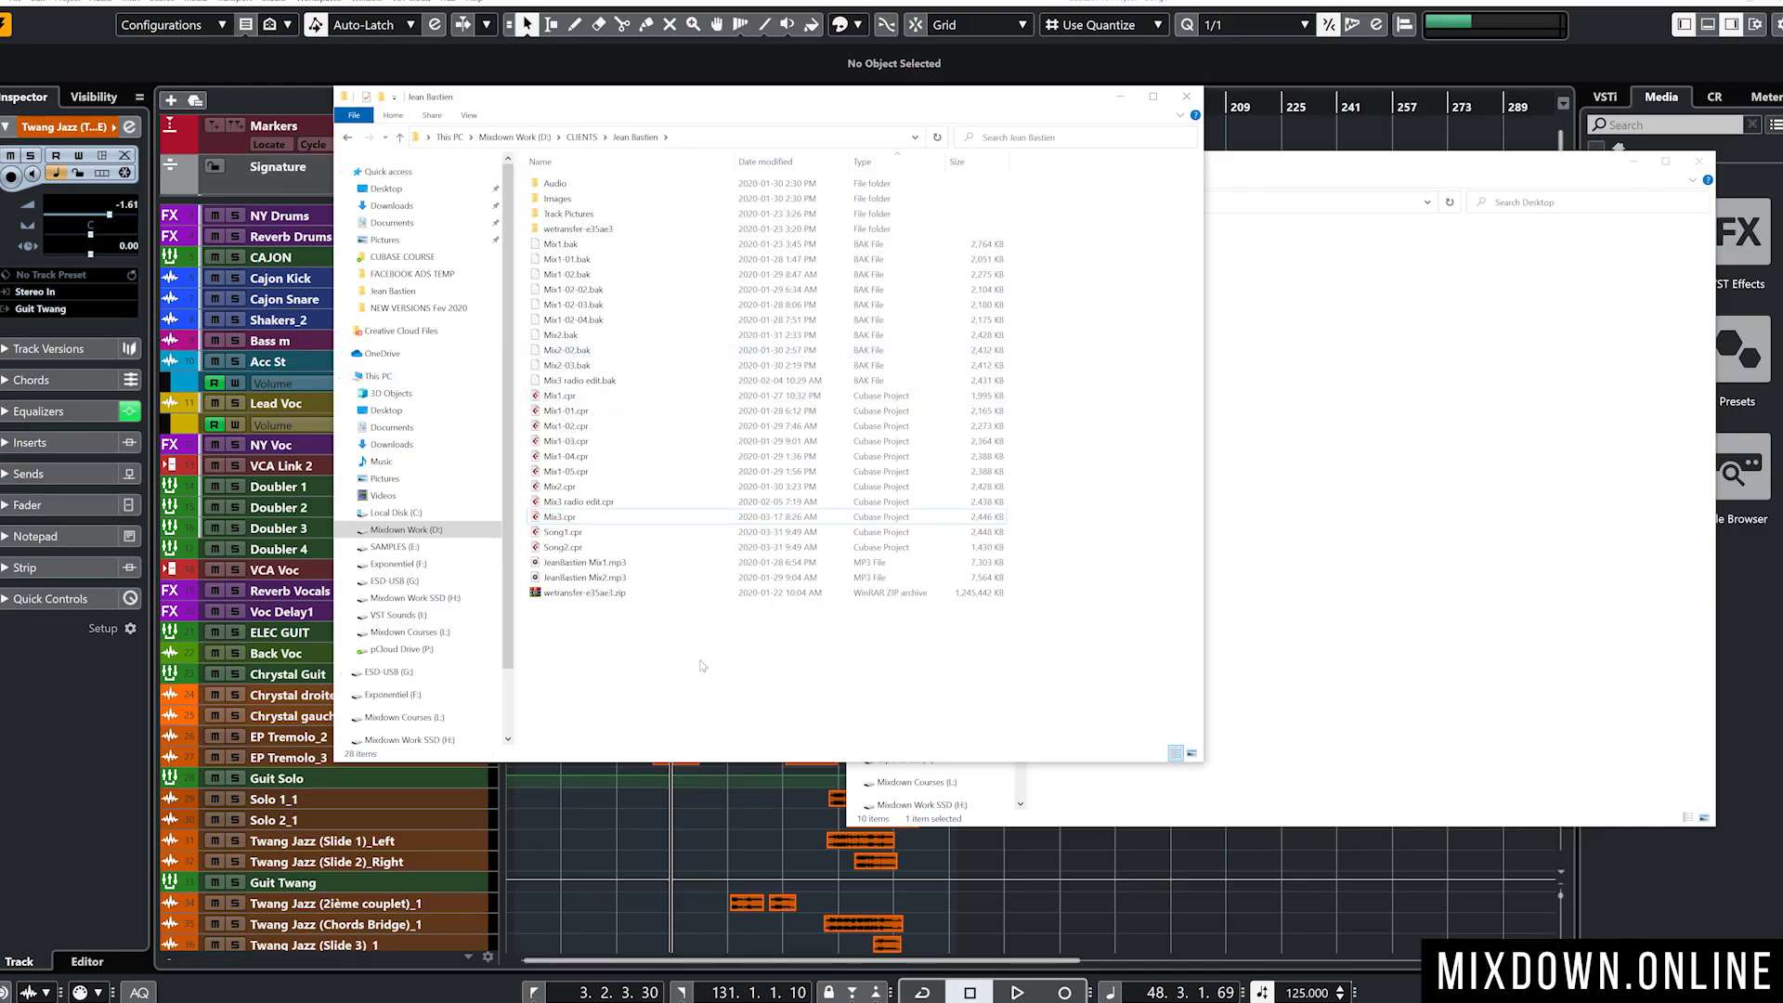
{"action": "left_click", "coordinate": [557, 184]}
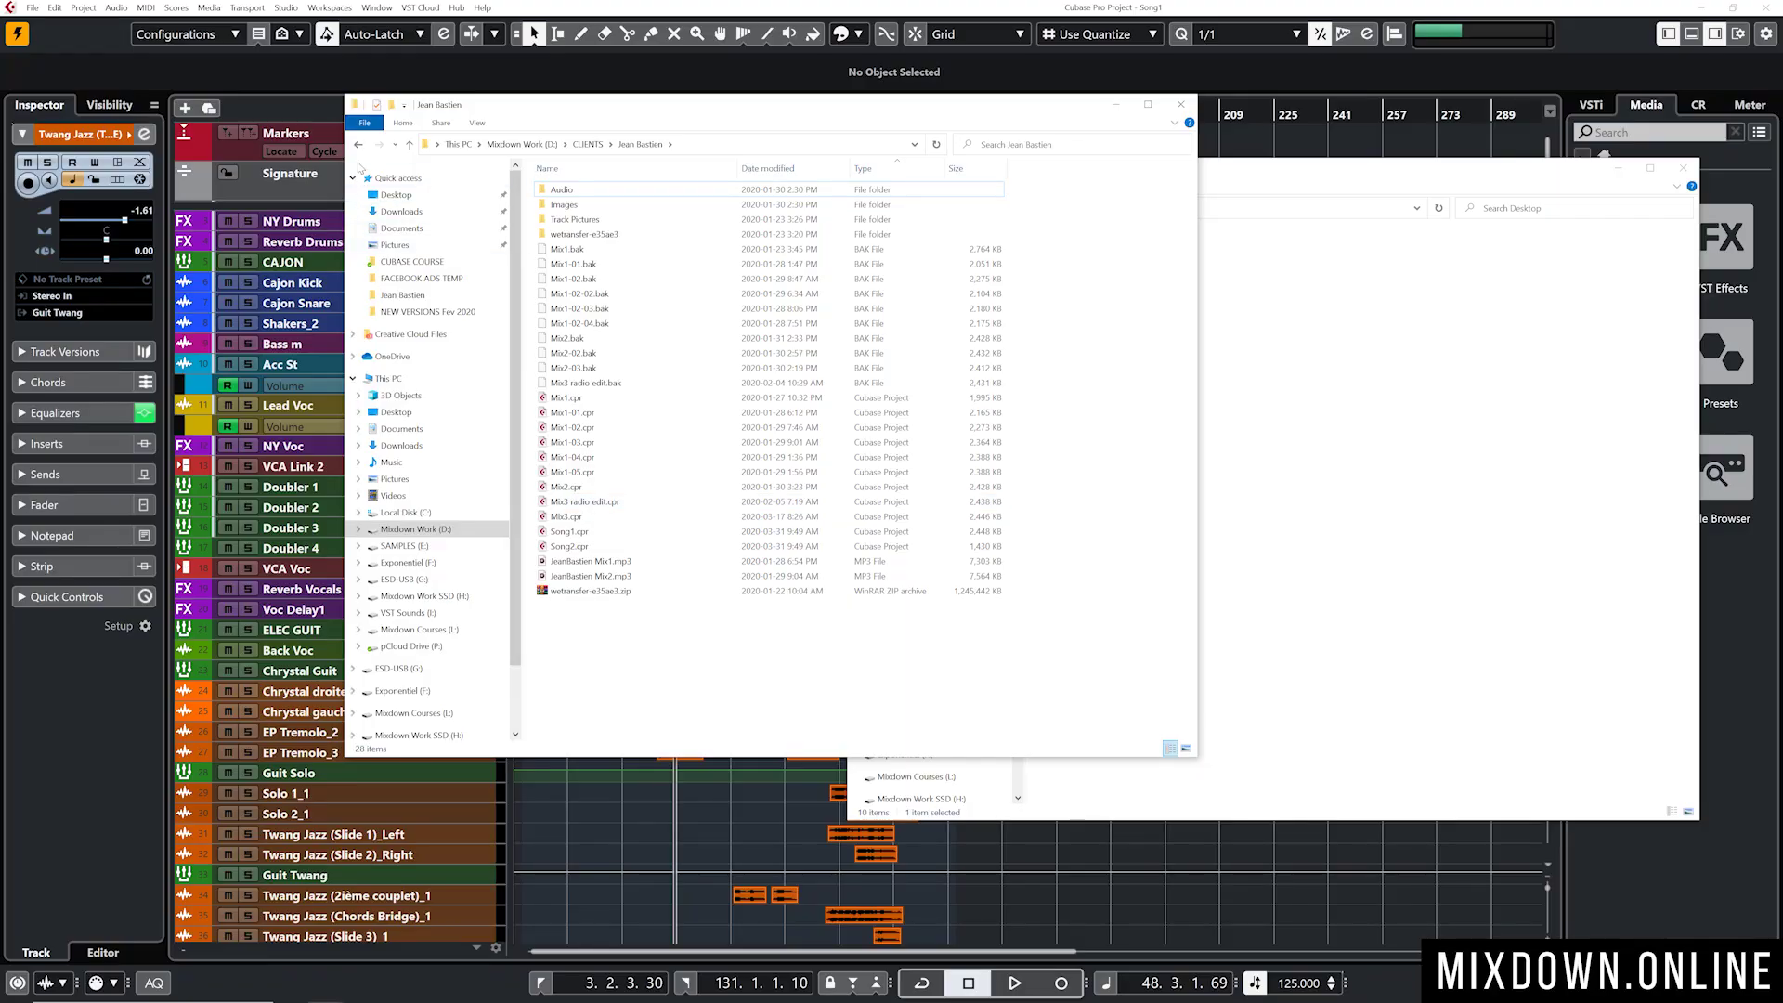
{"action": "left_click", "coordinate": [357, 144]}
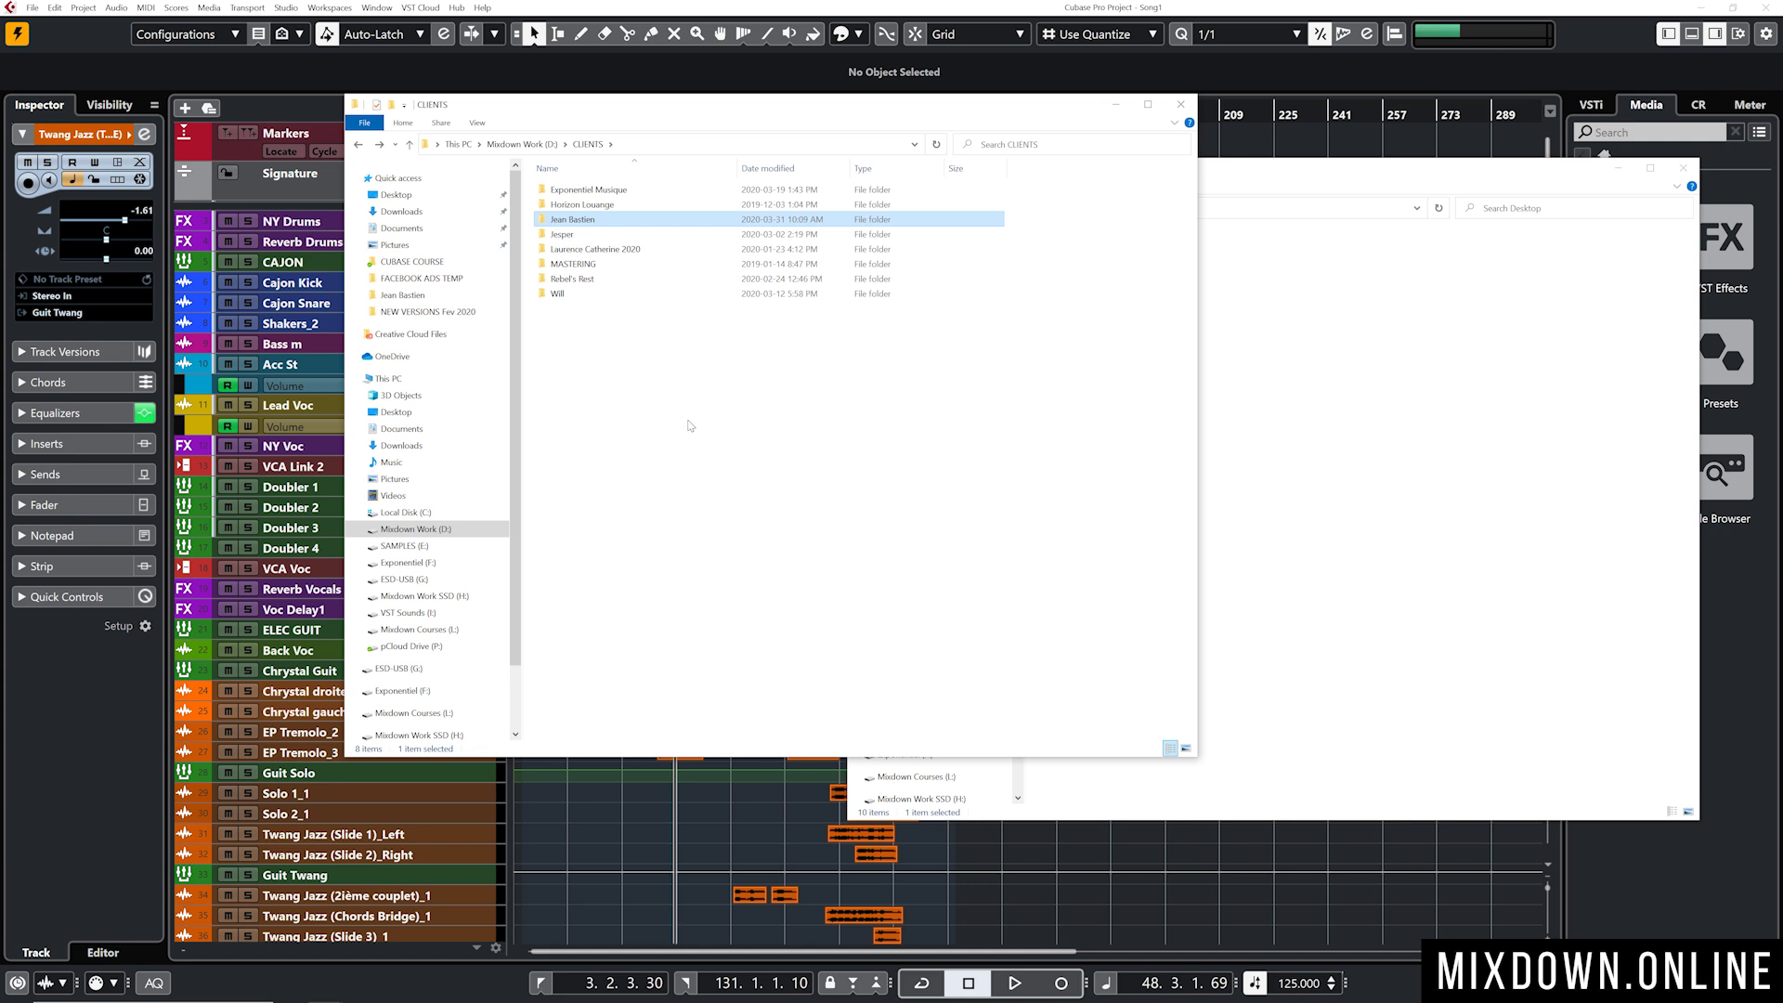
{"action": "double_click", "coordinate": [604, 249]}
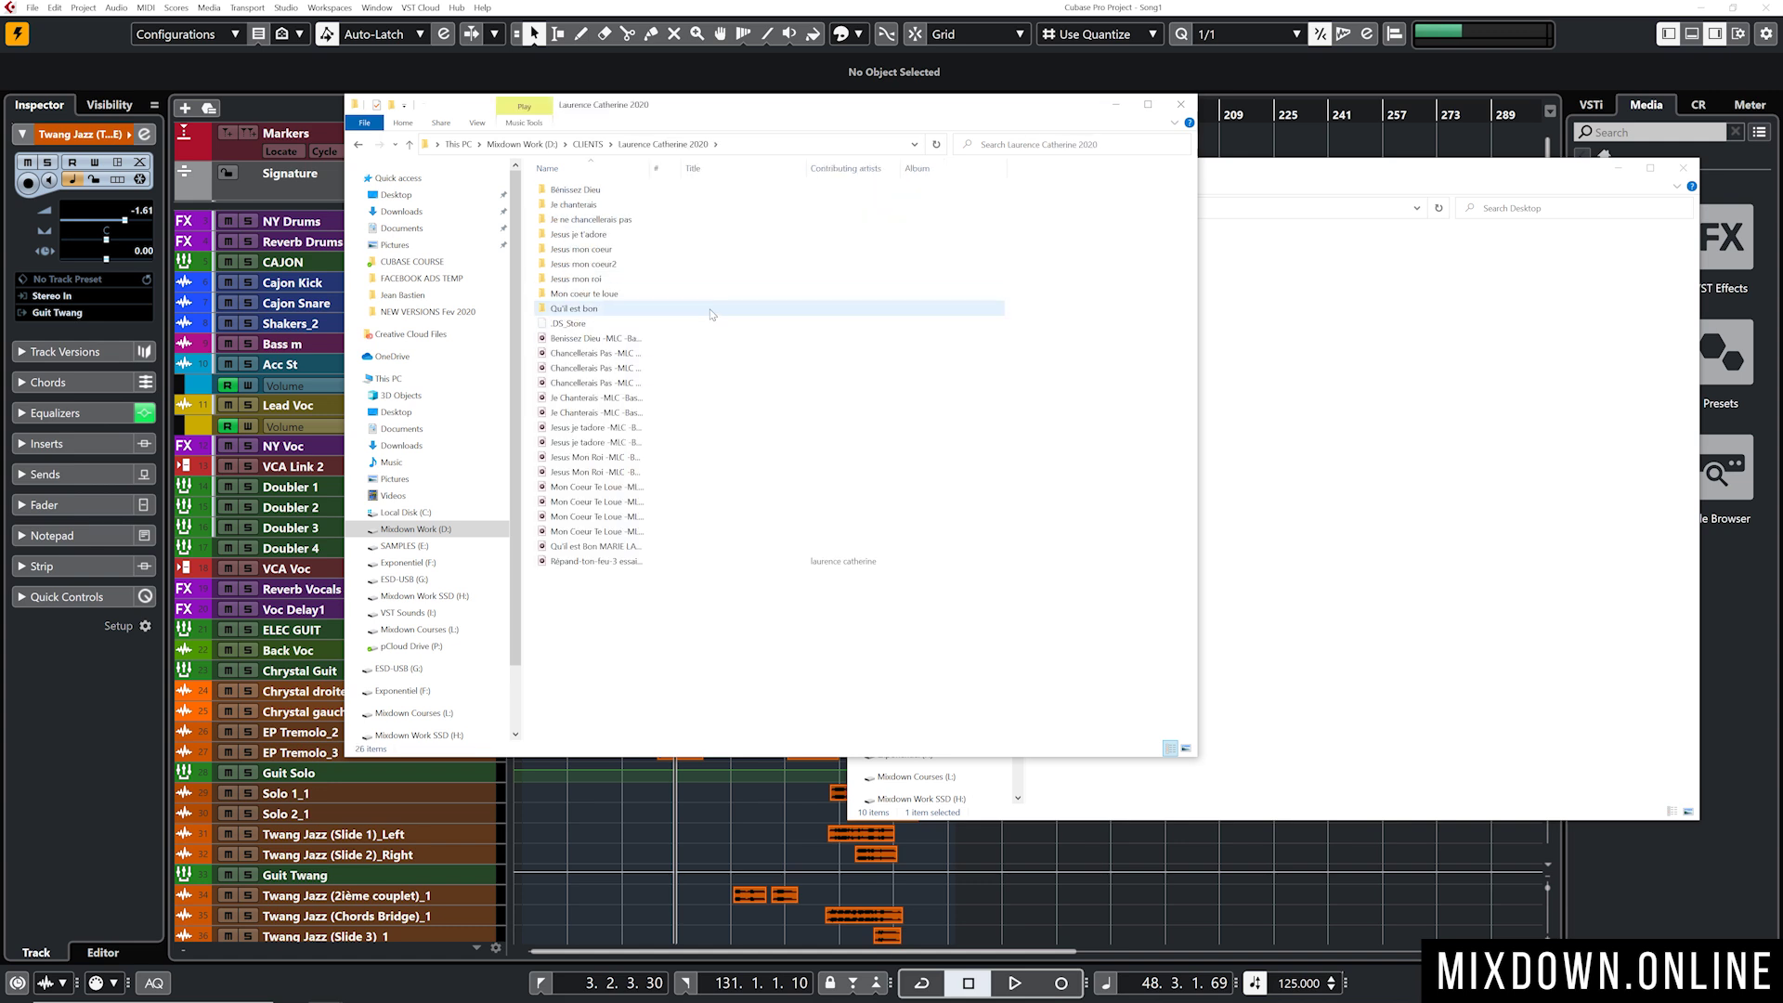
{"action": "left_click", "coordinate": [357, 144]}
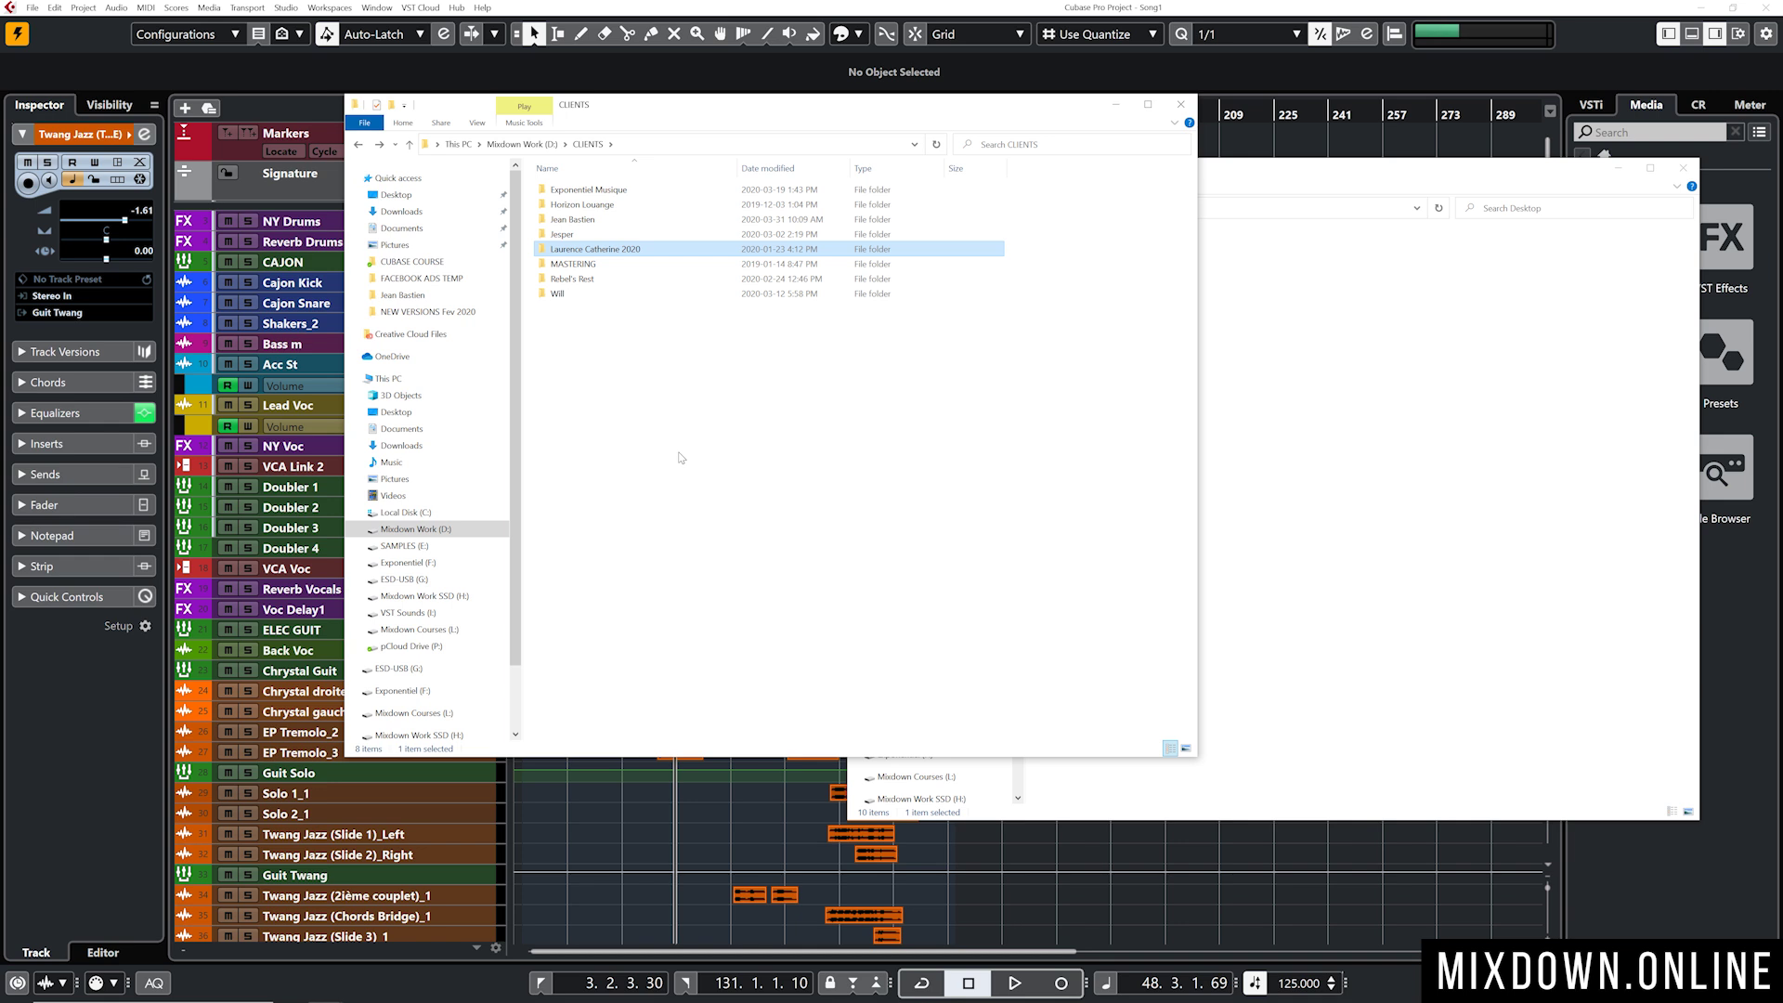
{"action": "double_click", "coordinate": [692, 219]}
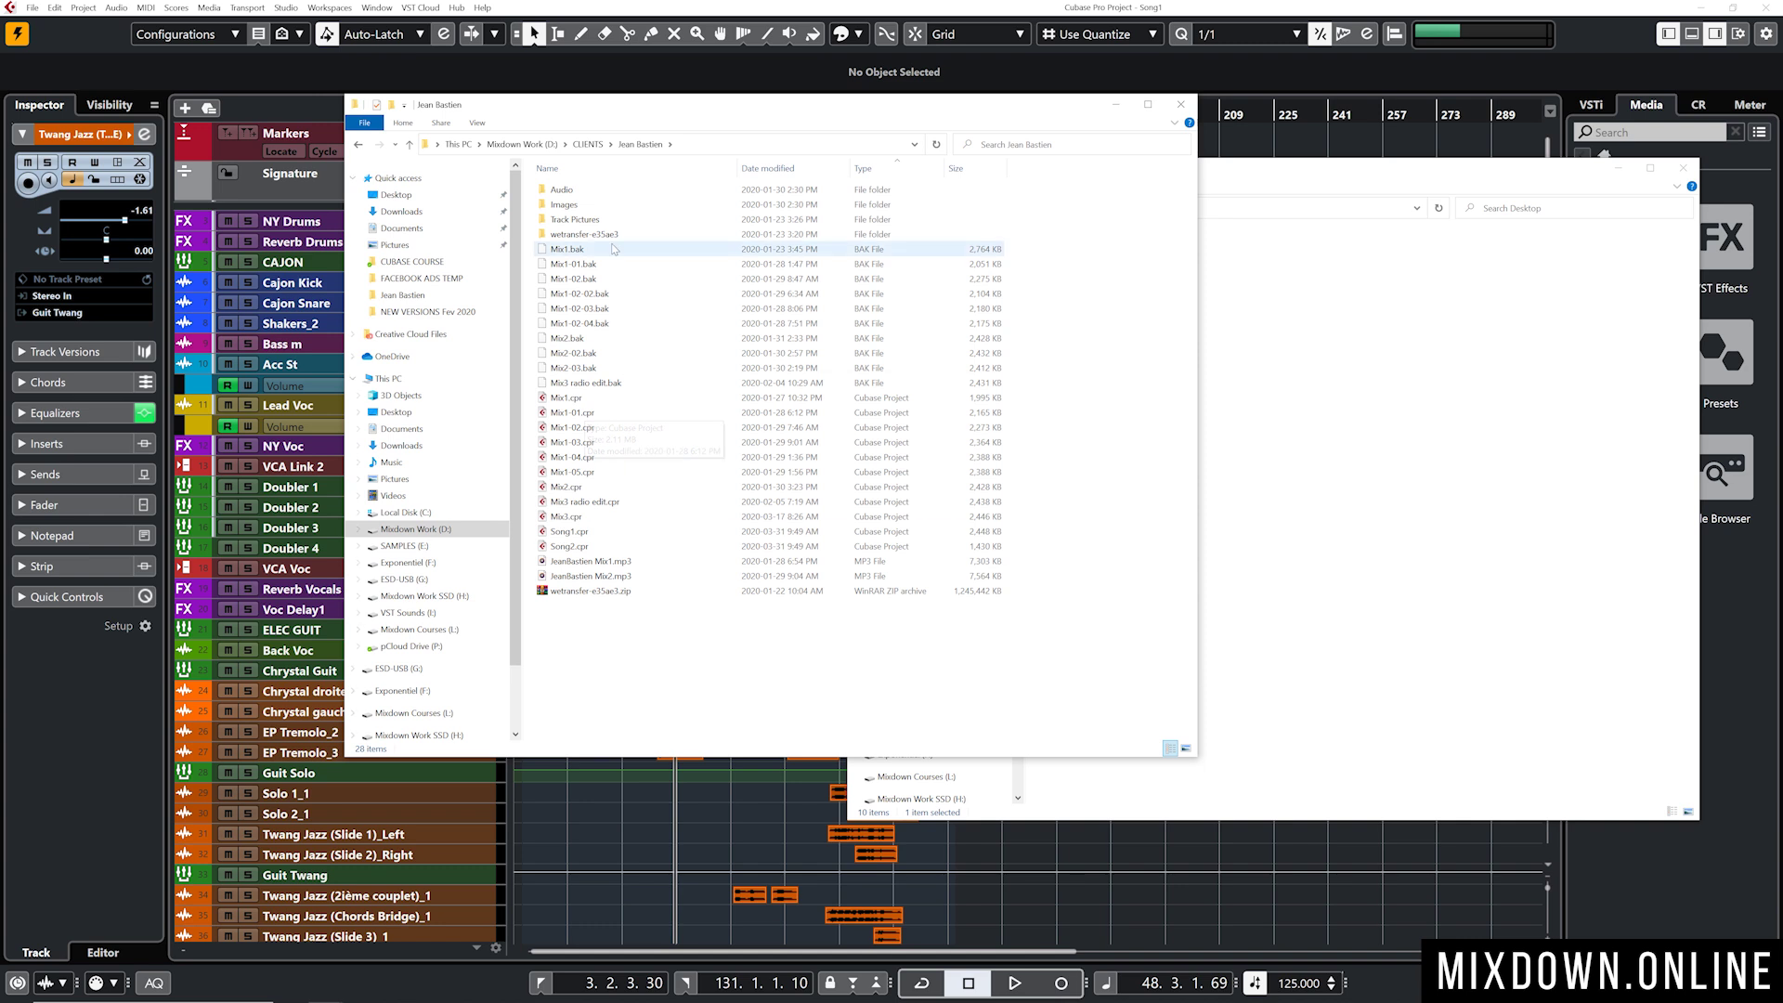
{"action": "double_click", "coordinate": [622, 190]}
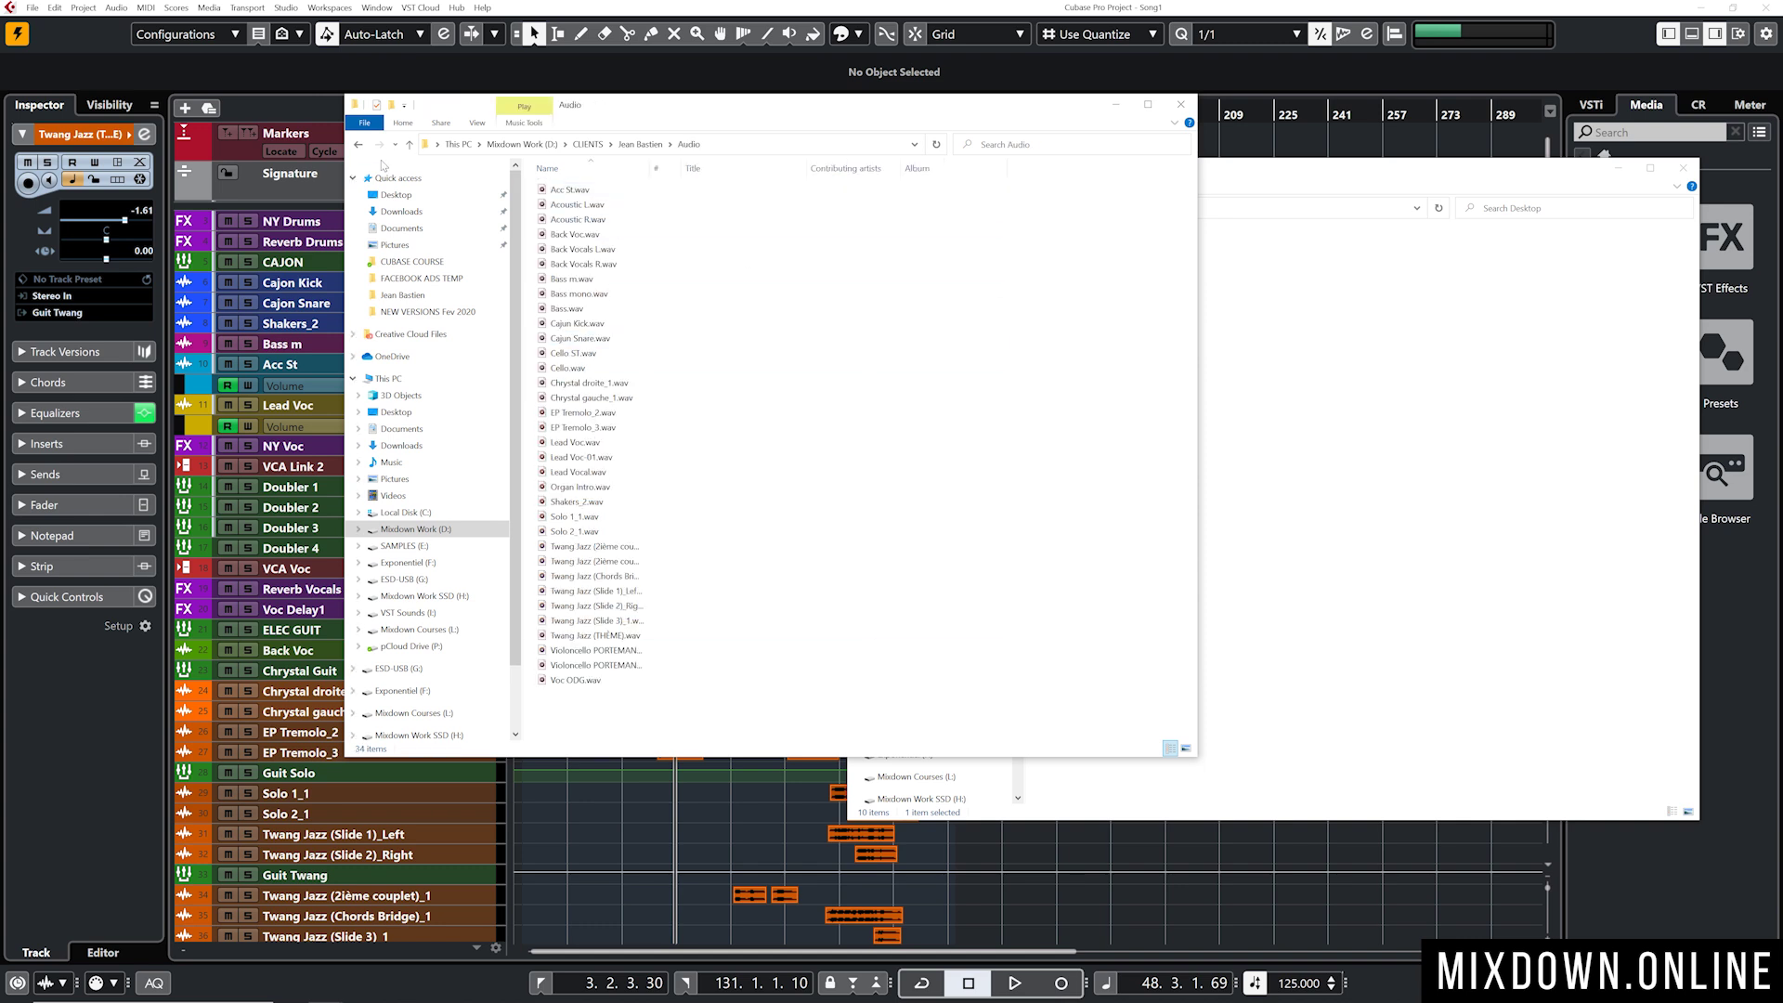
{"action": "key", "text": "alt+Left"}
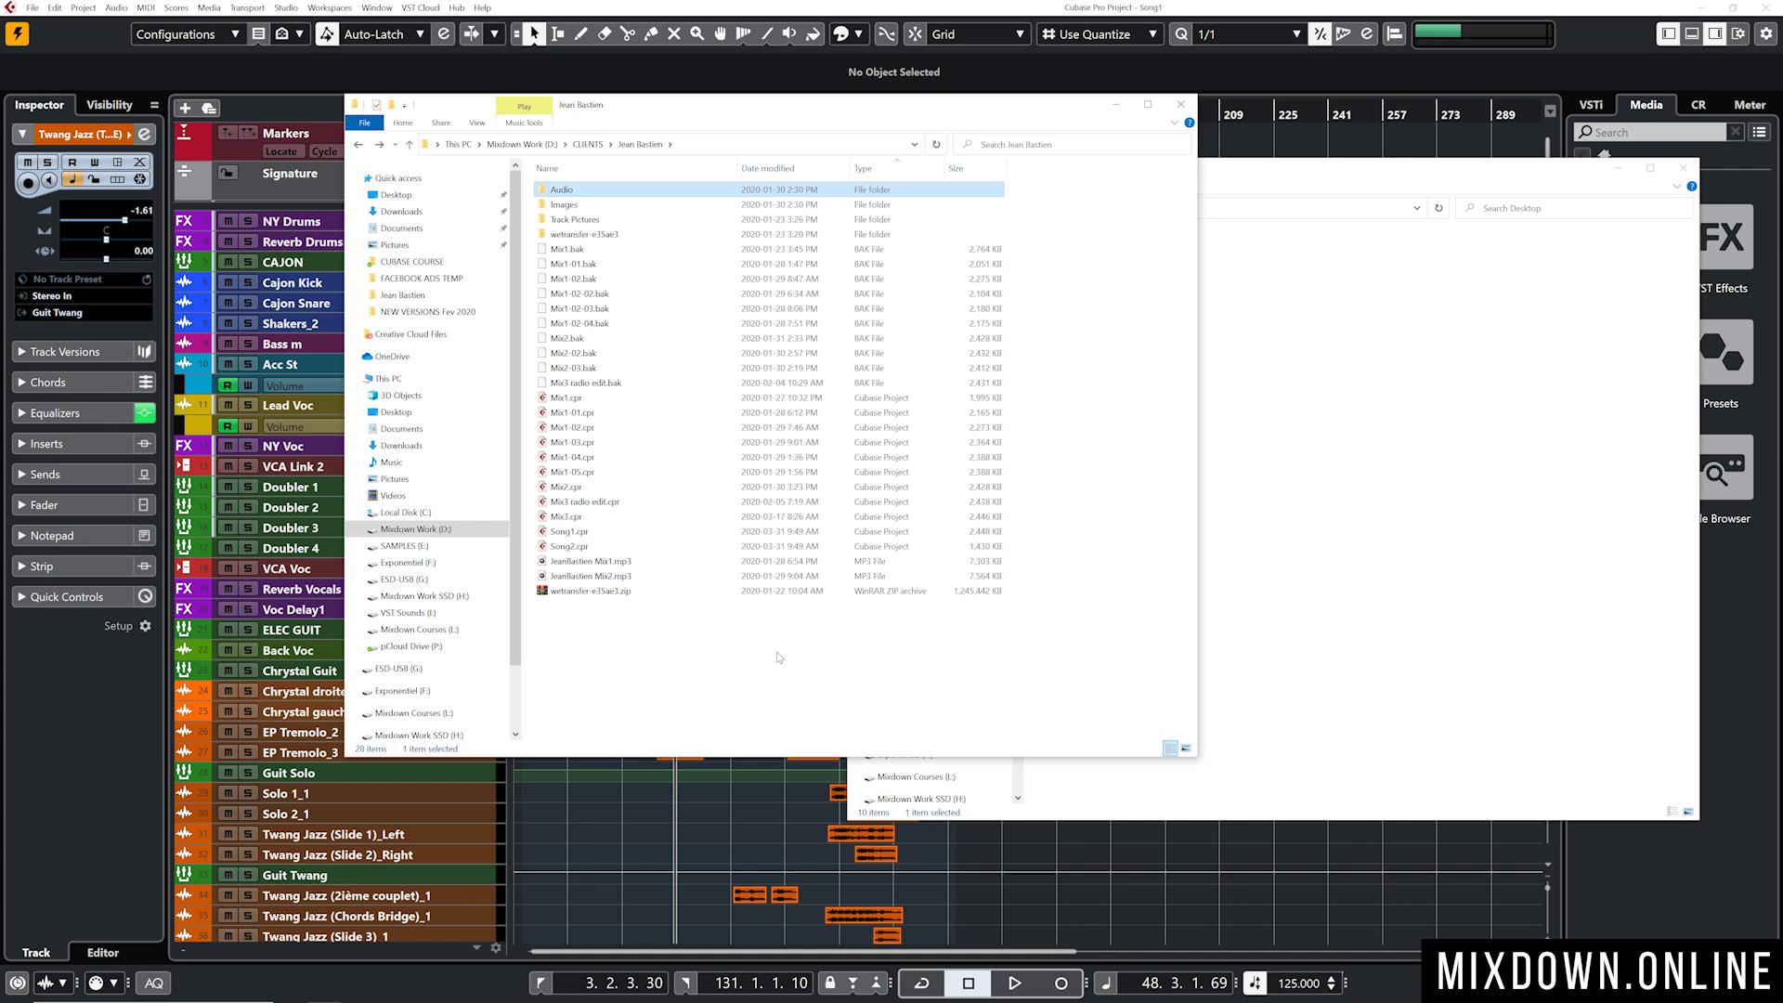
- Review Song1.cpr and the Audio folder, then switch to the Song1 Cubase project
{"action": "left_click", "coordinate": [569, 531]}
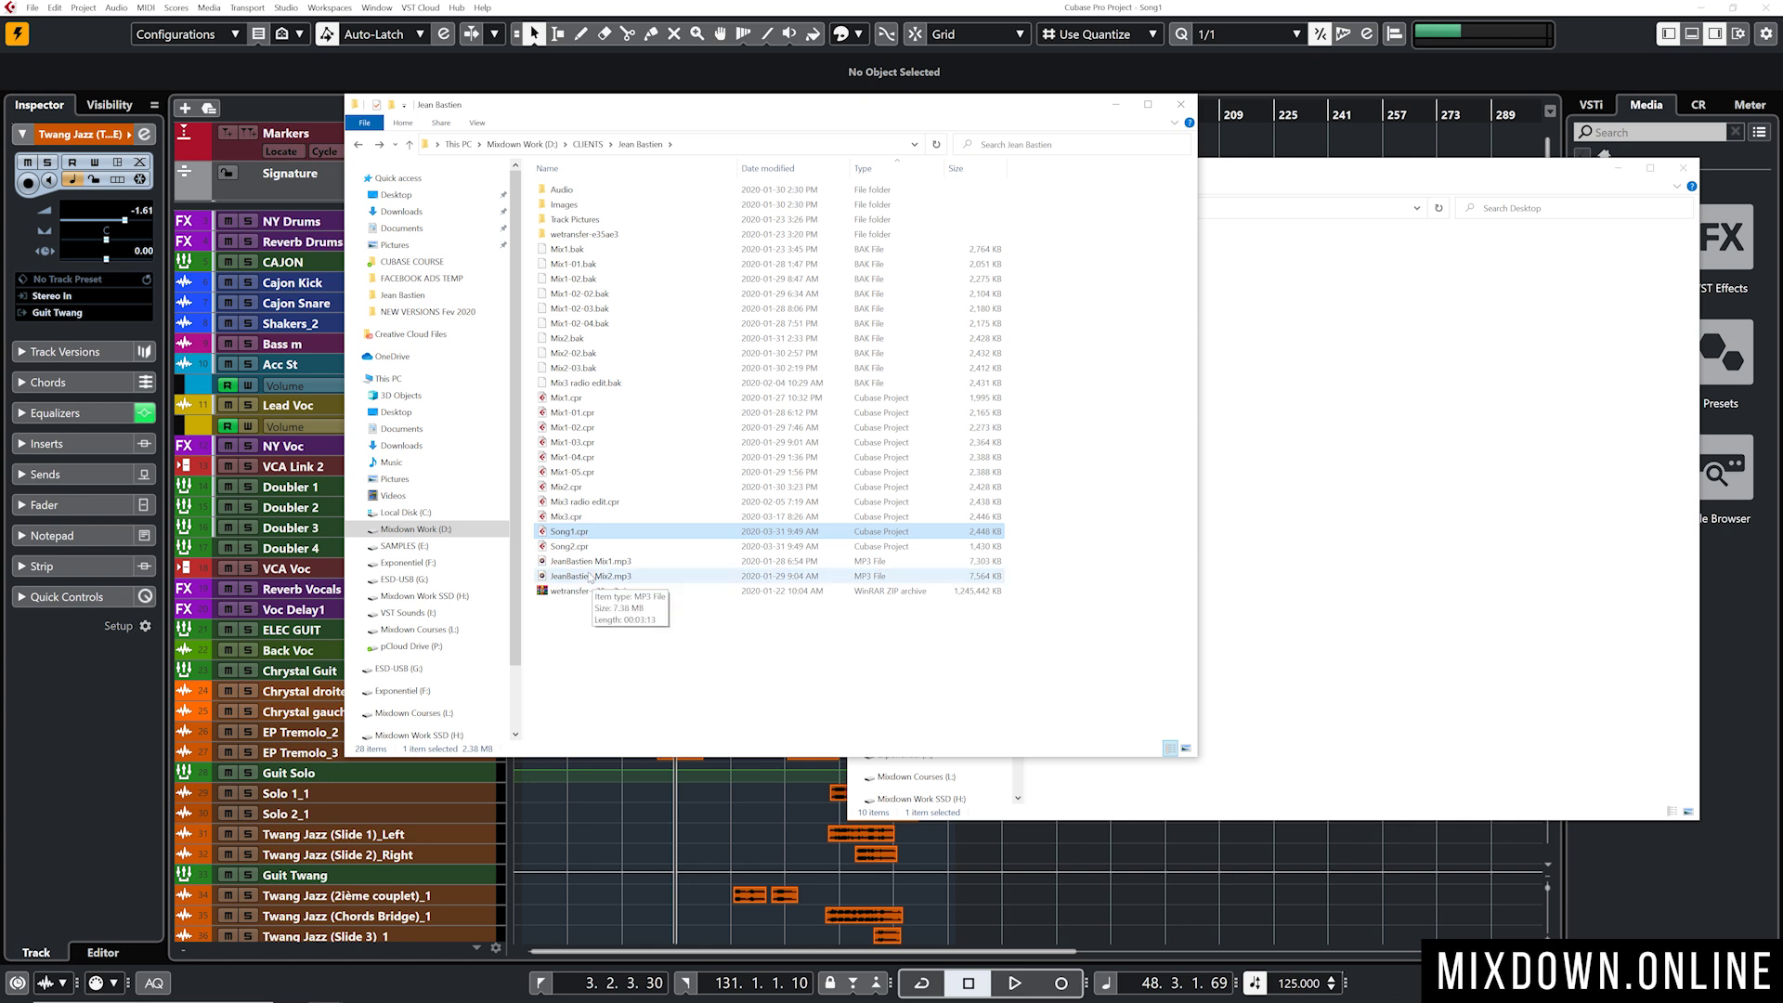
{"action": "left_click", "coordinate": [594, 190]}
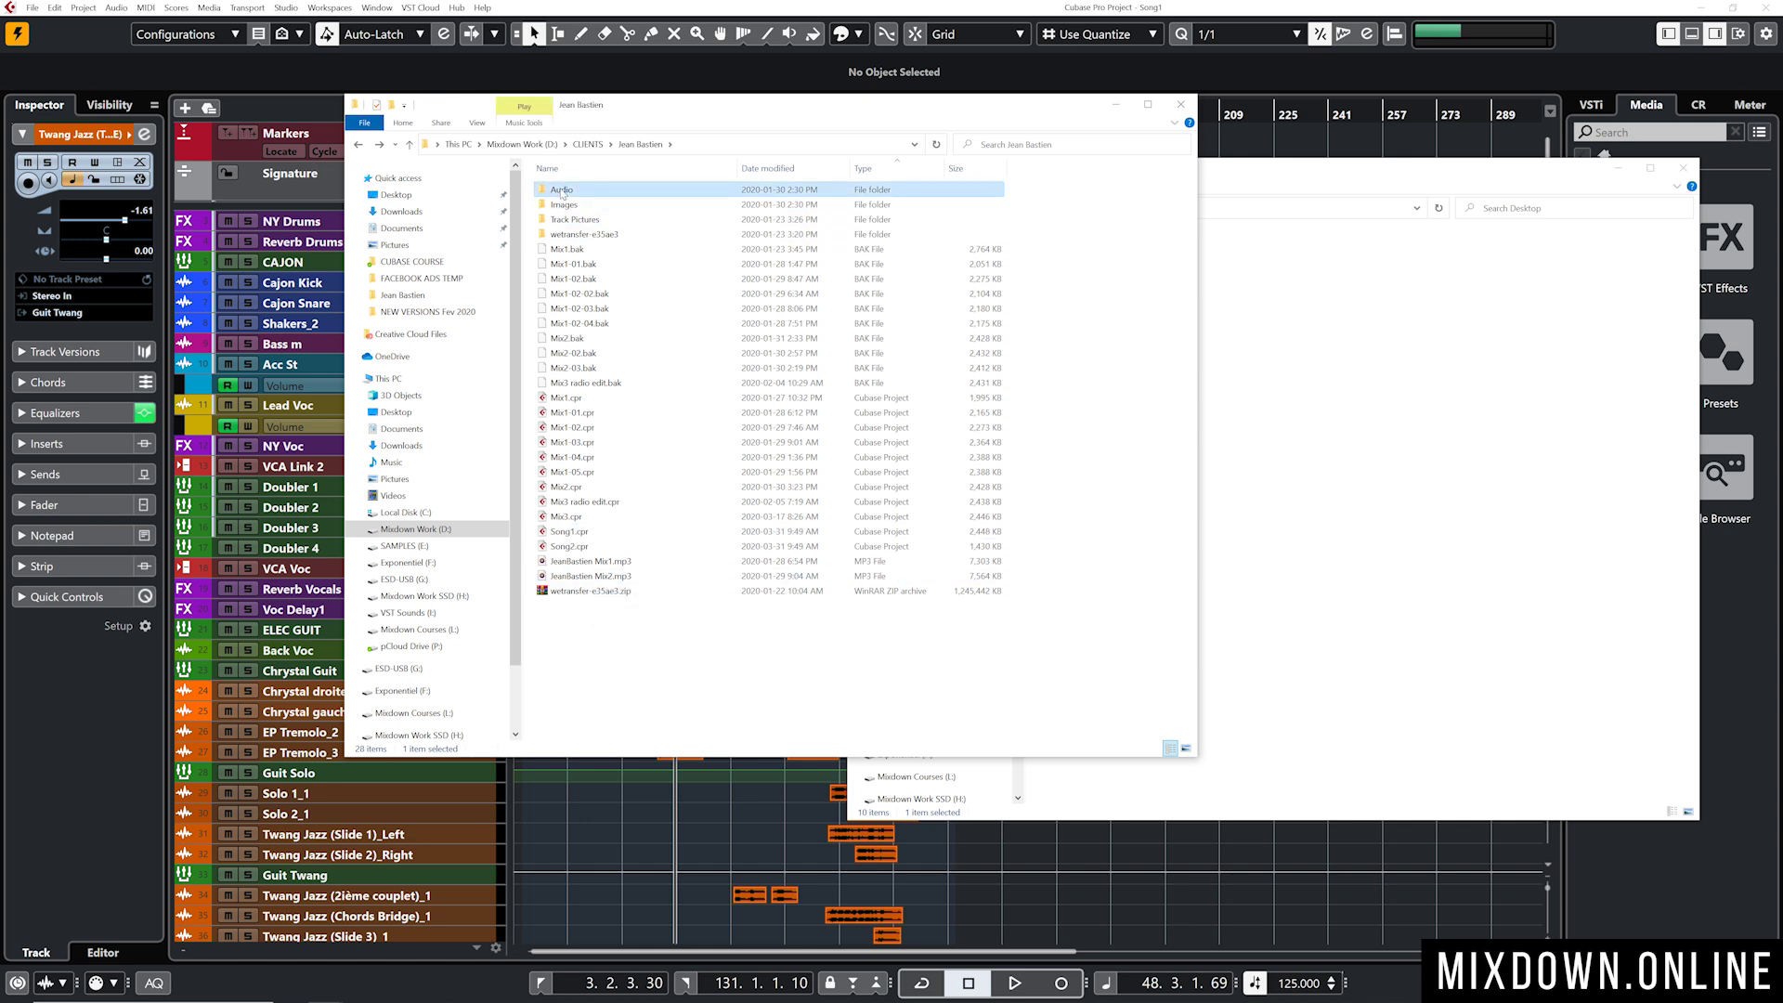
{"action": "left_click", "coordinate": [717, 629]}
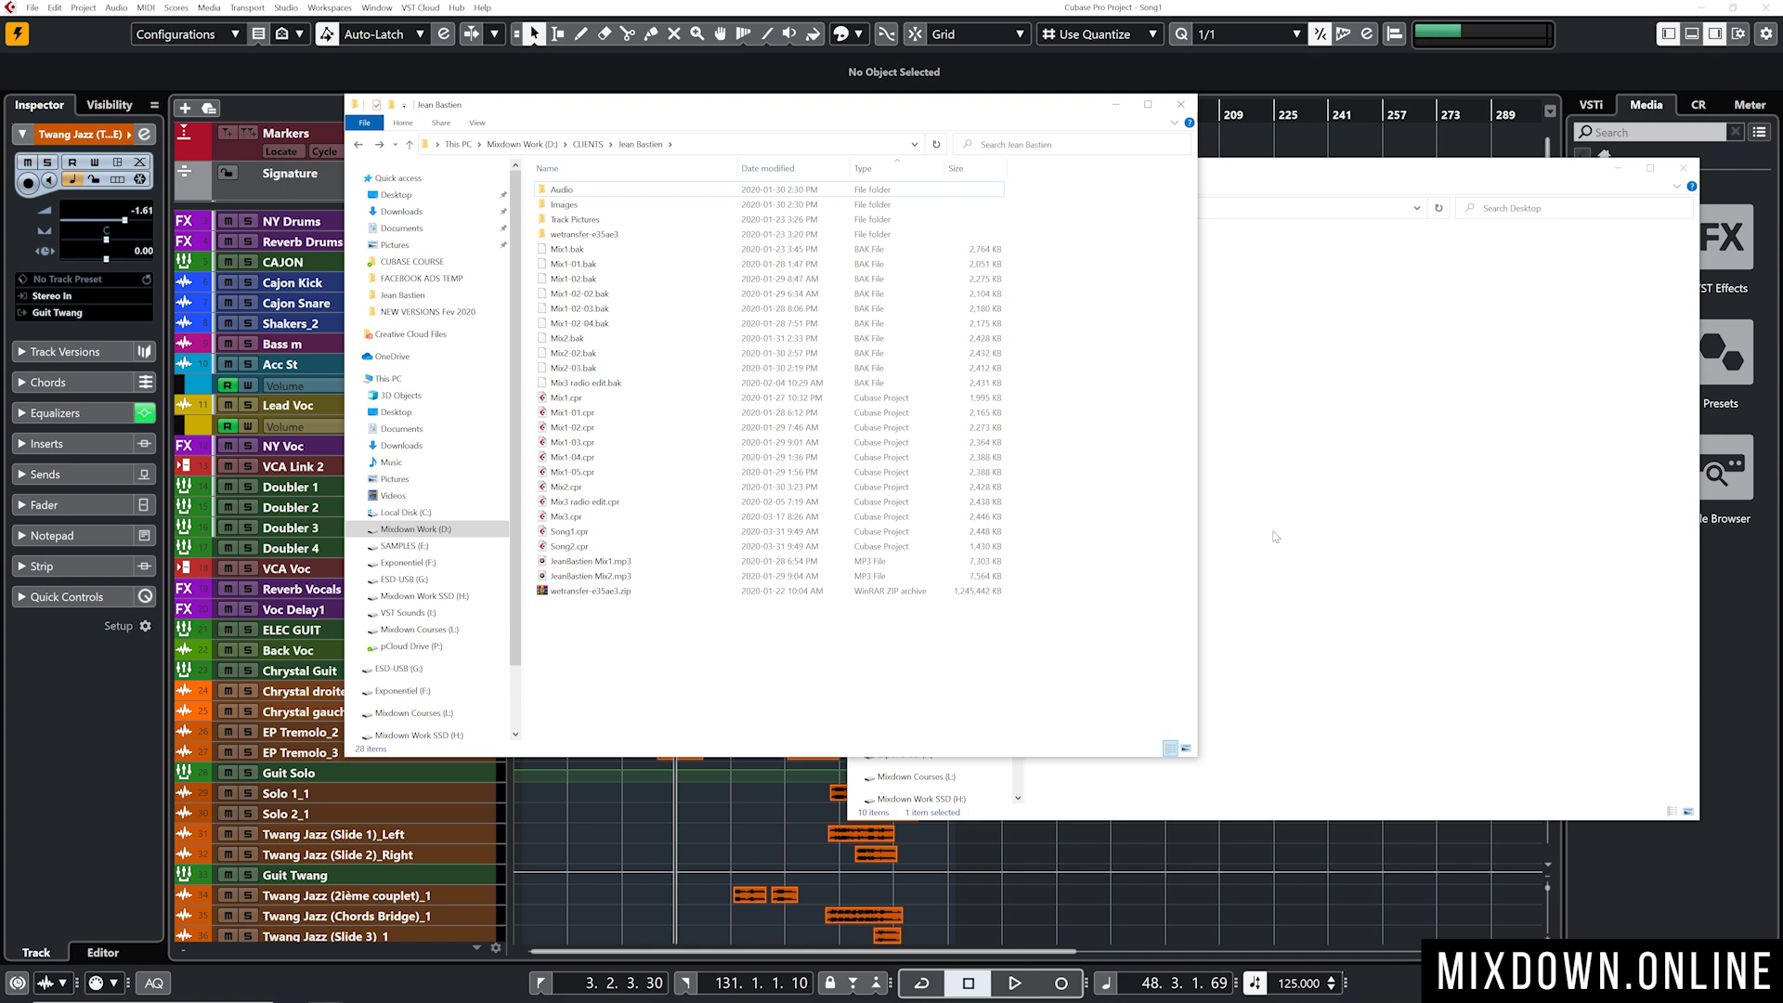
{"action": "left_click", "coordinate": [758, 824]}
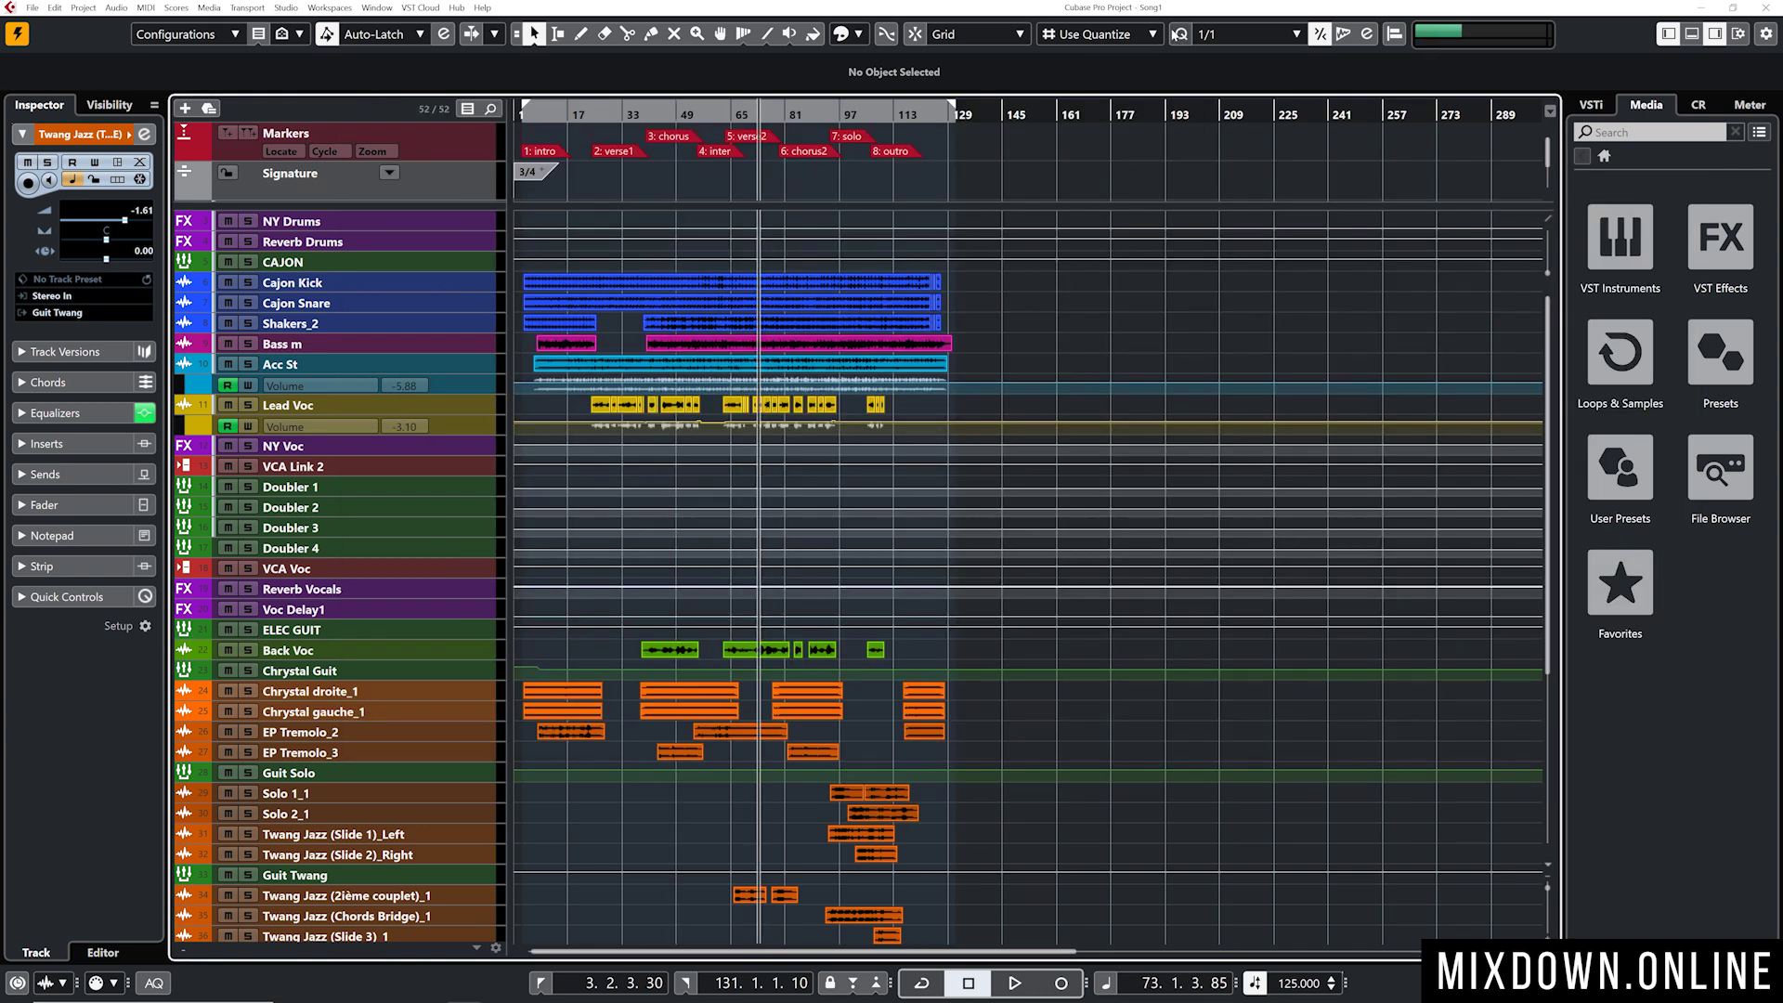
{"action": "scroll", "coordinate": [734, 493], "scroll_direction": "down", "scroll_amount": 4}
{"action": "scroll", "coordinate": [748, 538], "scroll_direction": "up", "scroll_amount": 4}
{"action": "key", "text": "ctrl+p"}
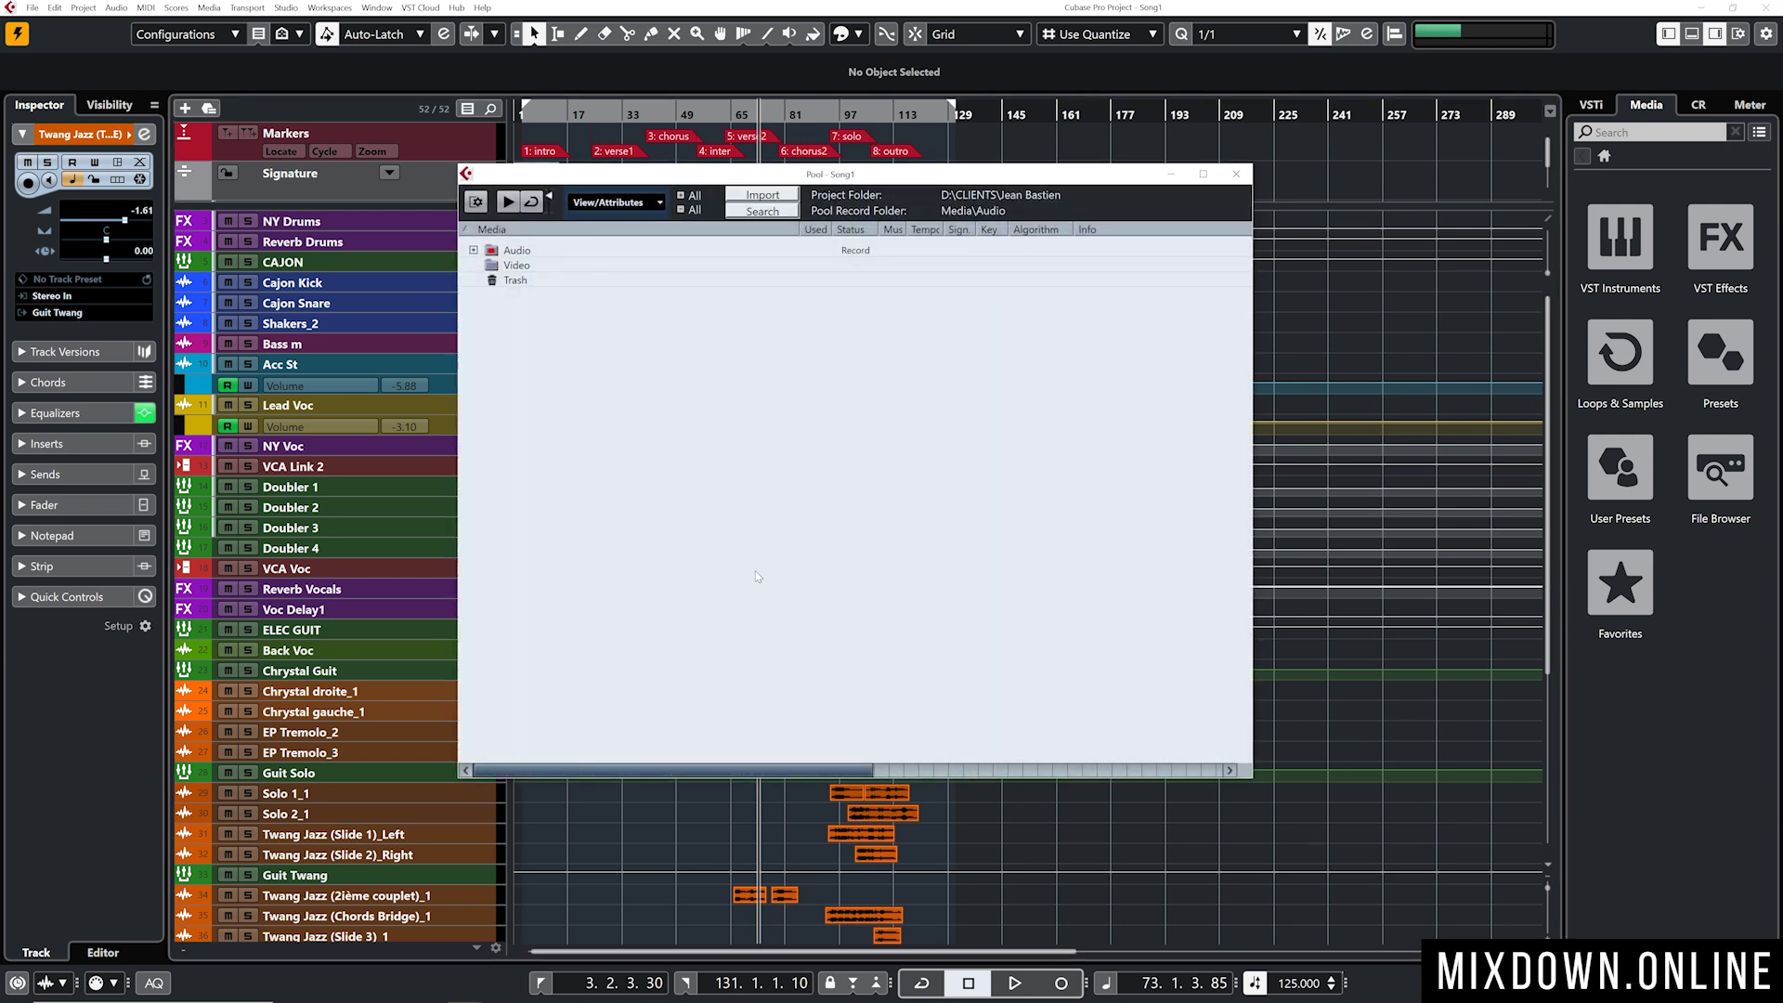
{"action": "left_click", "coordinate": [473, 250]}
{"action": "scroll", "coordinate": [823, 446], "scroll_direction": "up", "scroll_amount": 1}
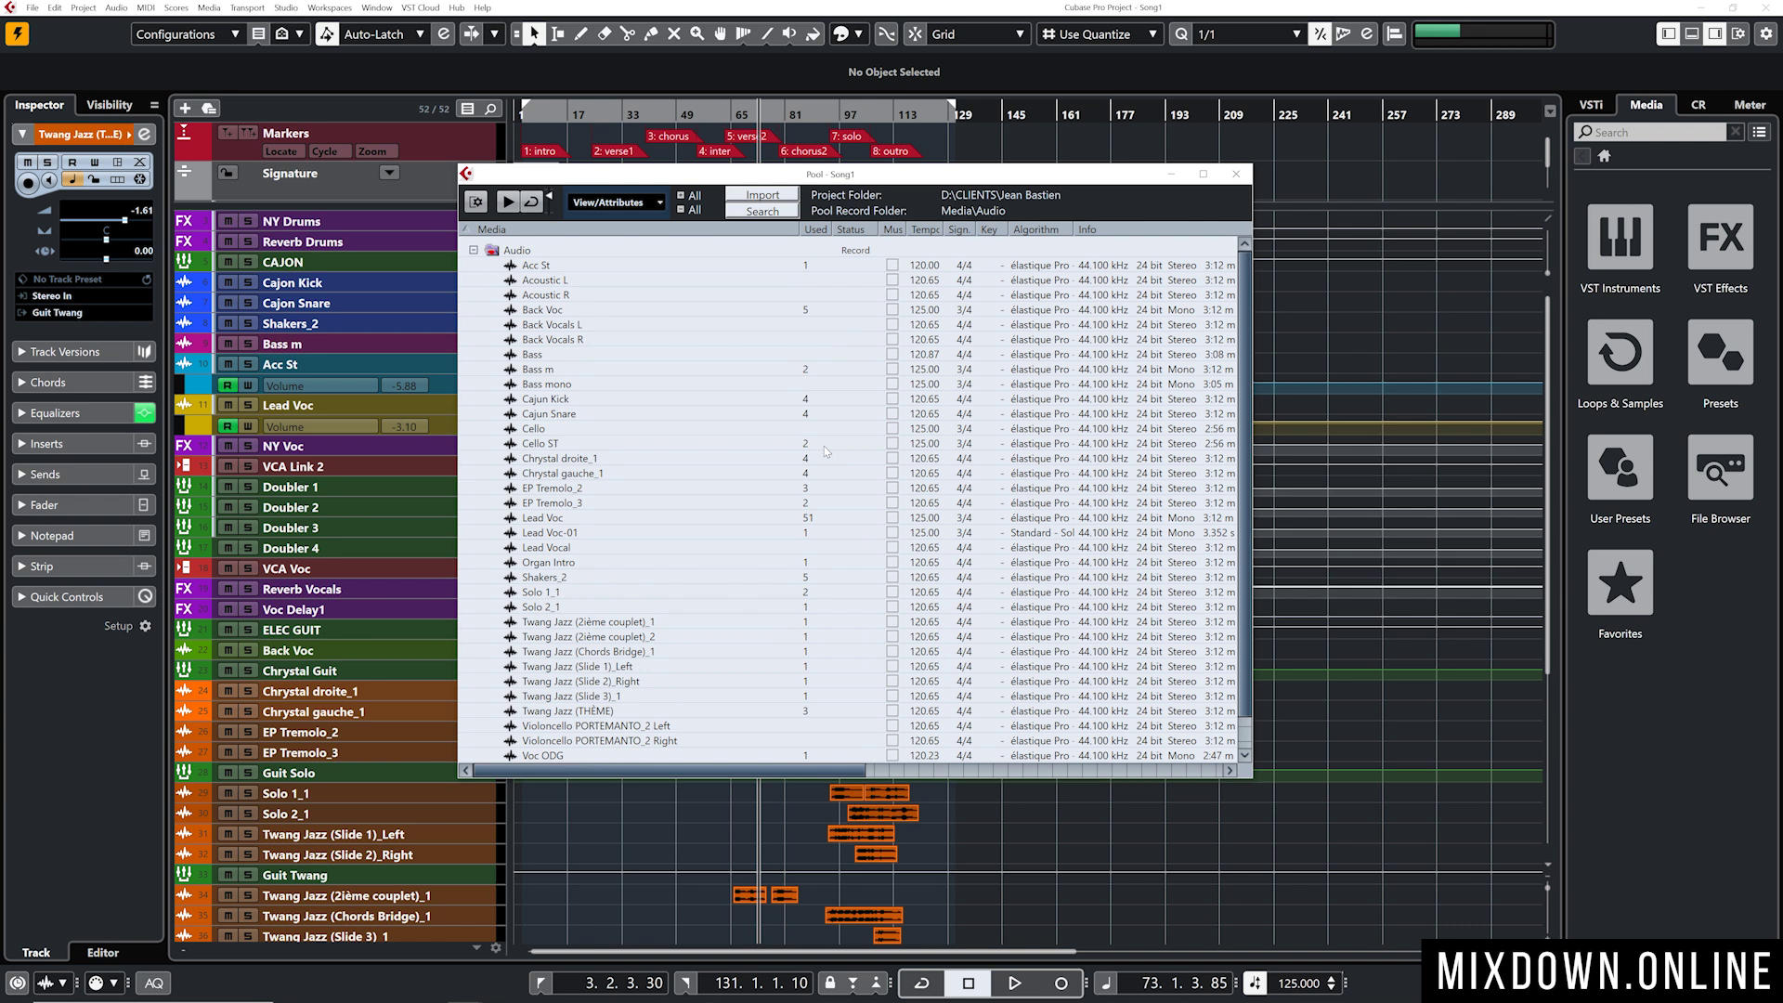
{"action": "left_click_drag", "start_coordinate": [810, 770], "coordinate": [1168, 771]}
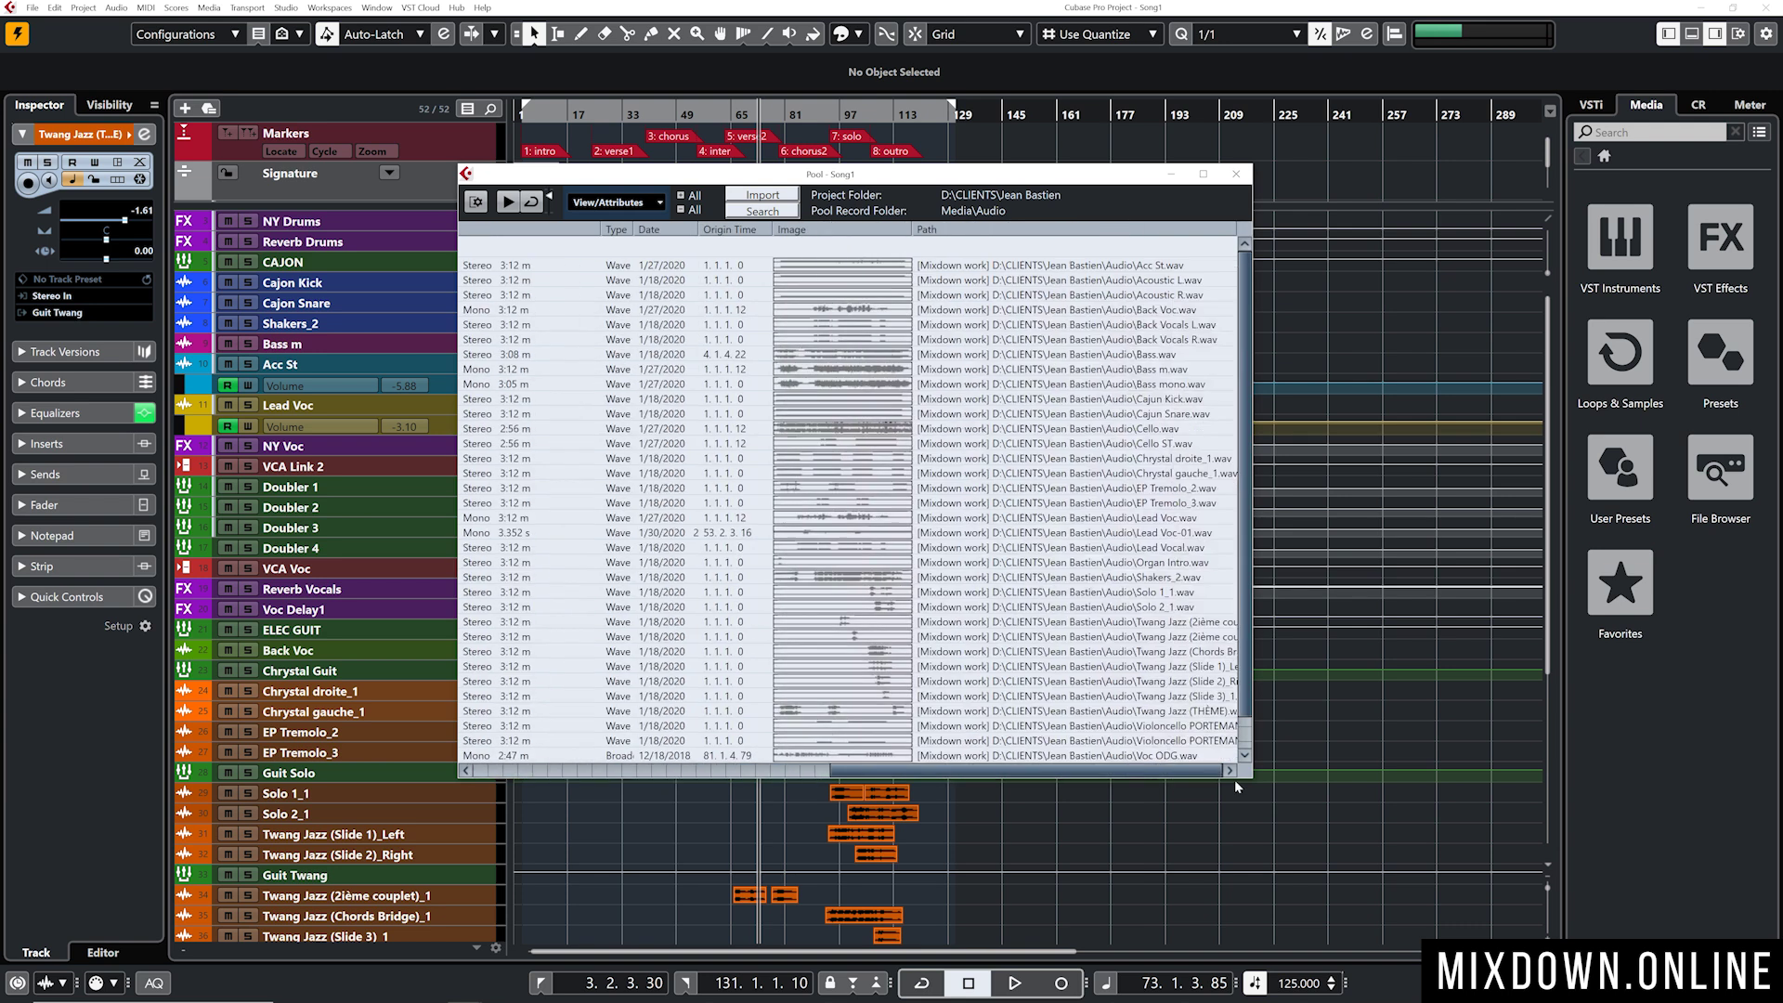
{"action": "left_click_drag", "start_coordinate": [1021, 770], "coordinate": [549, 771]}
{"action": "left_click", "coordinate": [1236, 173]}
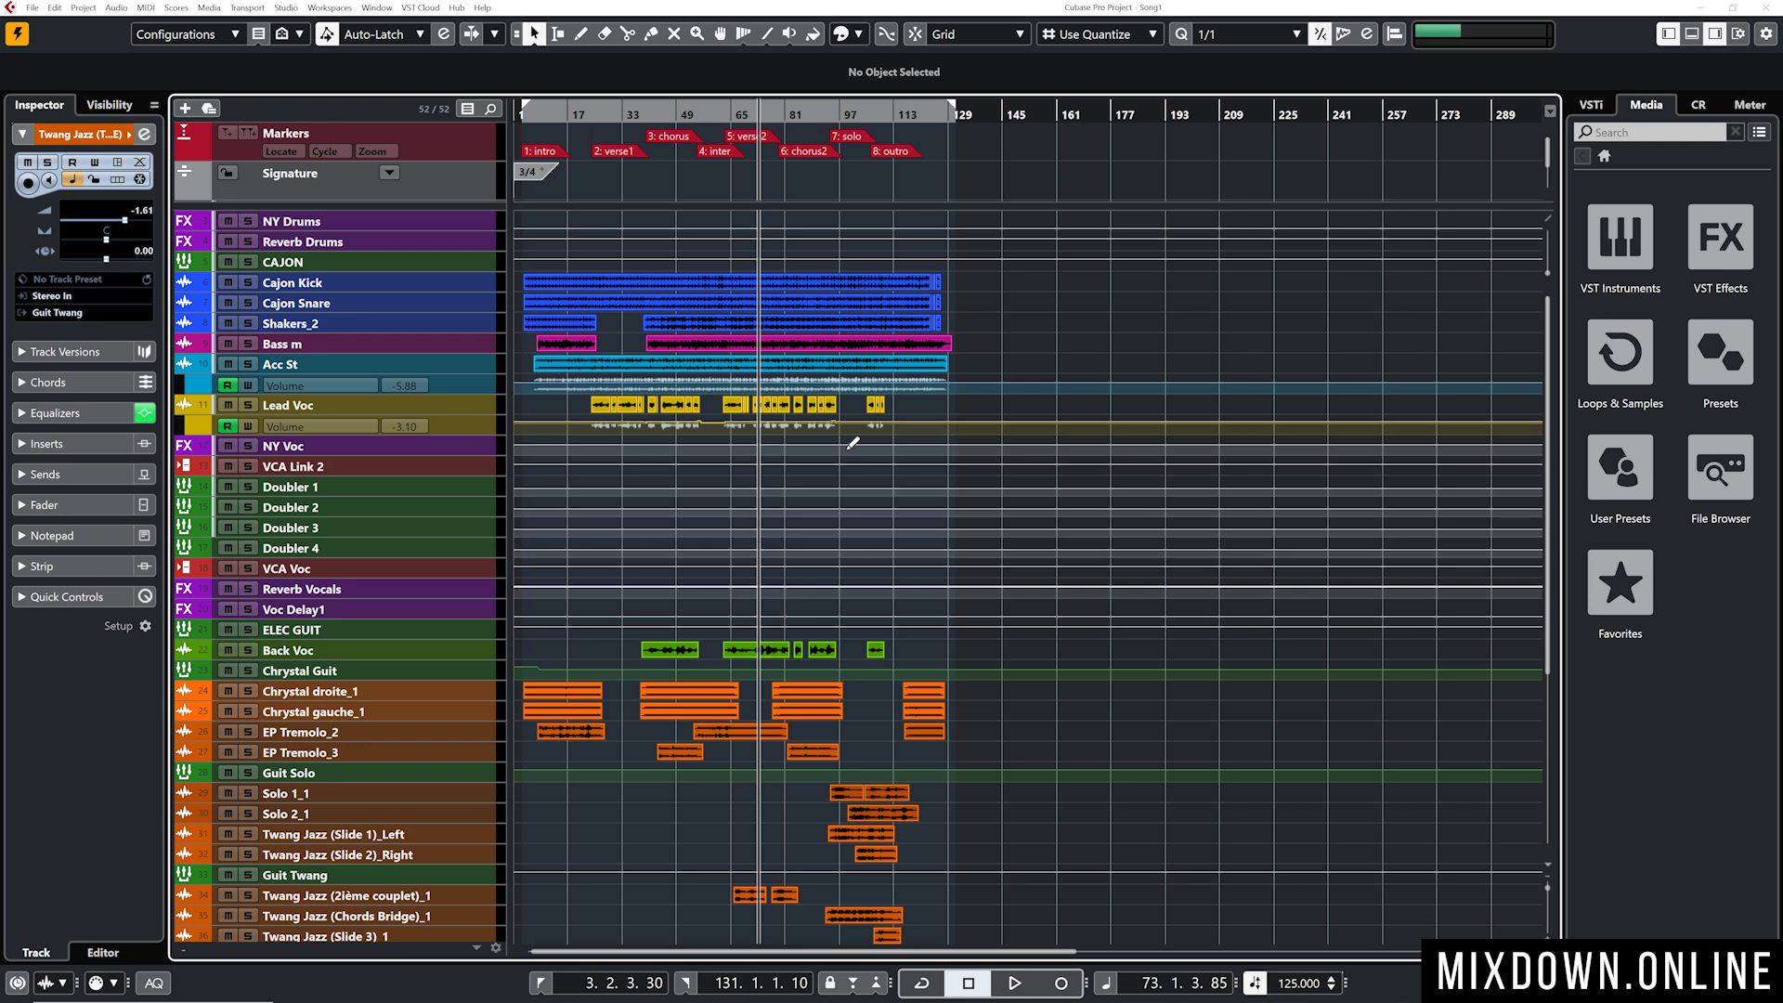
- Start a project backup and browse to Desktop > NEW CUBASE PROJECTS
{"action": "left_click", "coordinate": [32, 7]}
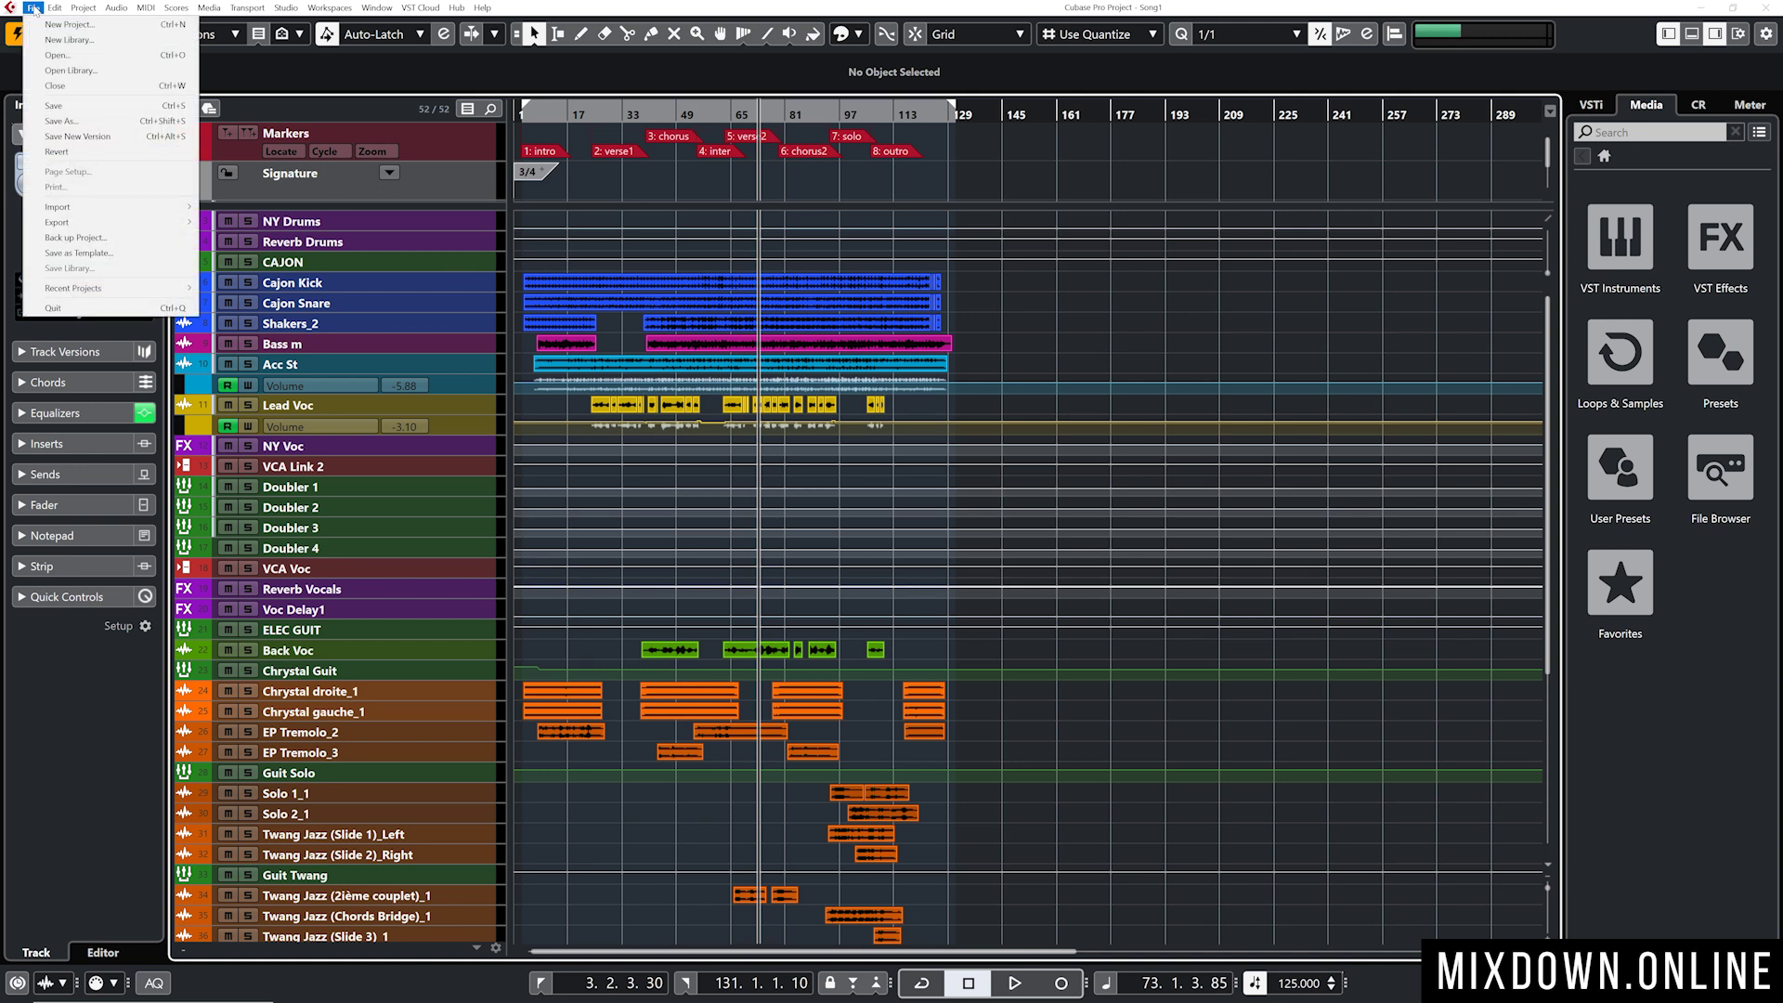
{"action": "left_click", "coordinate": [91, 238]}
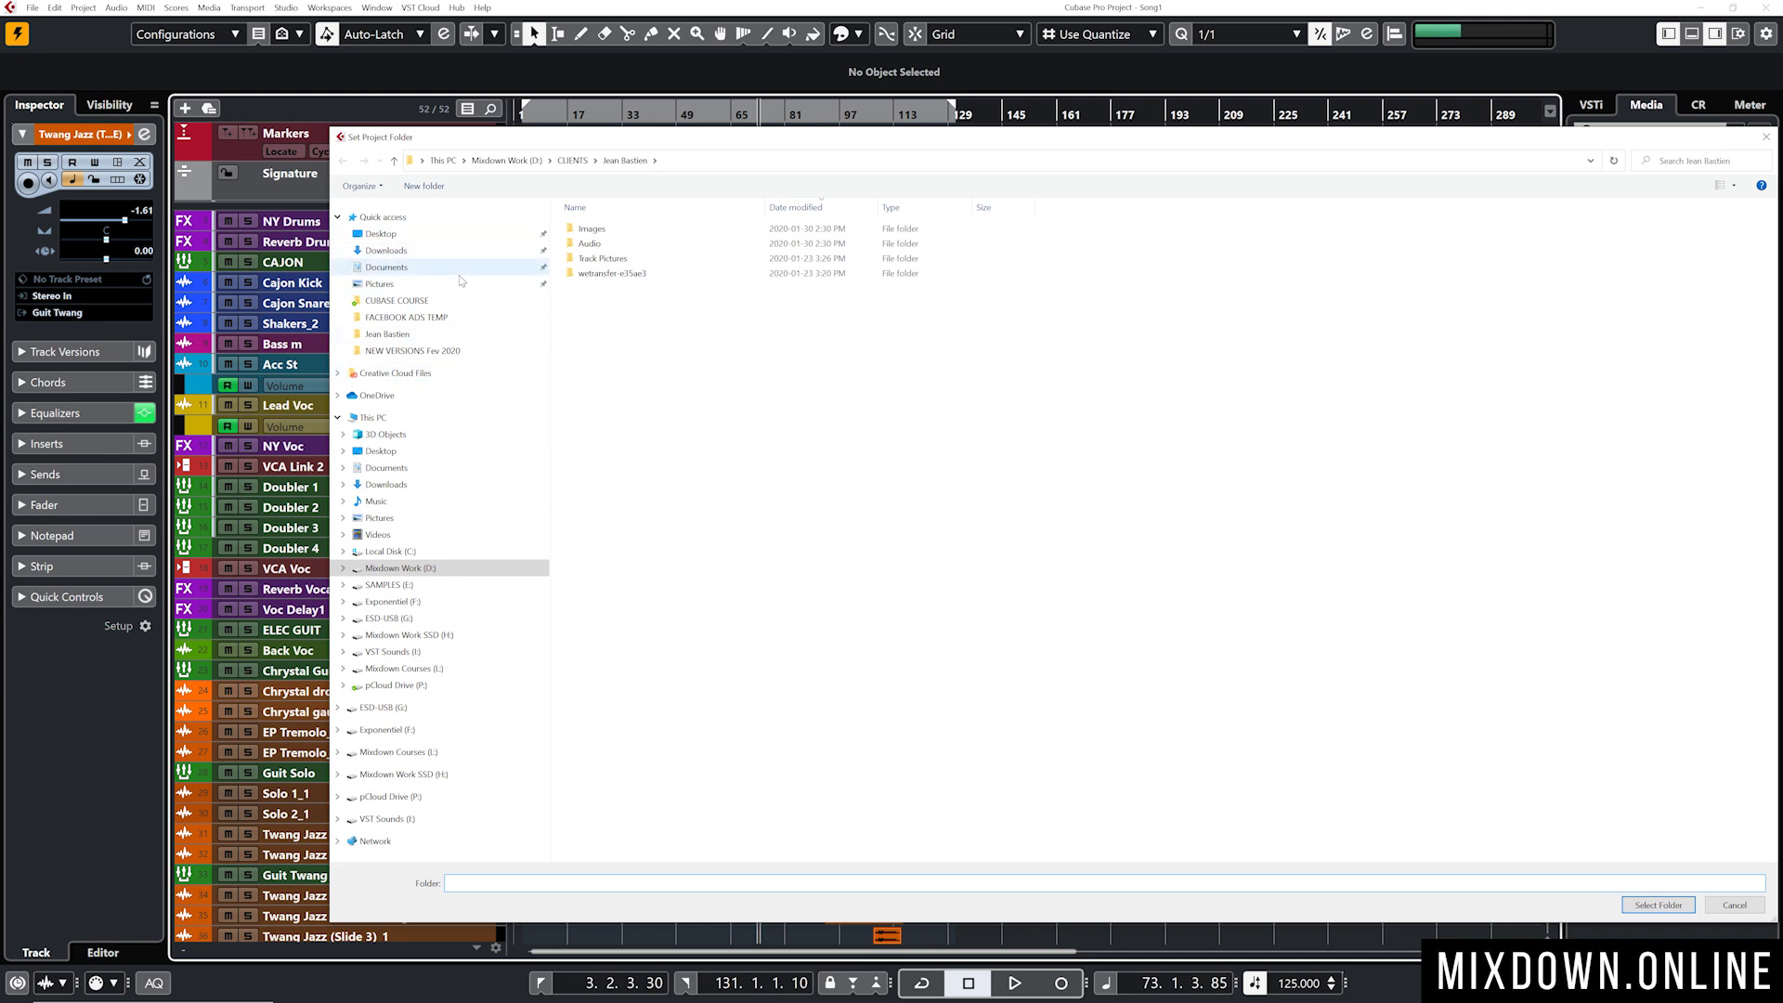
{"action": "left_click", "coordinate": [381, 235]}
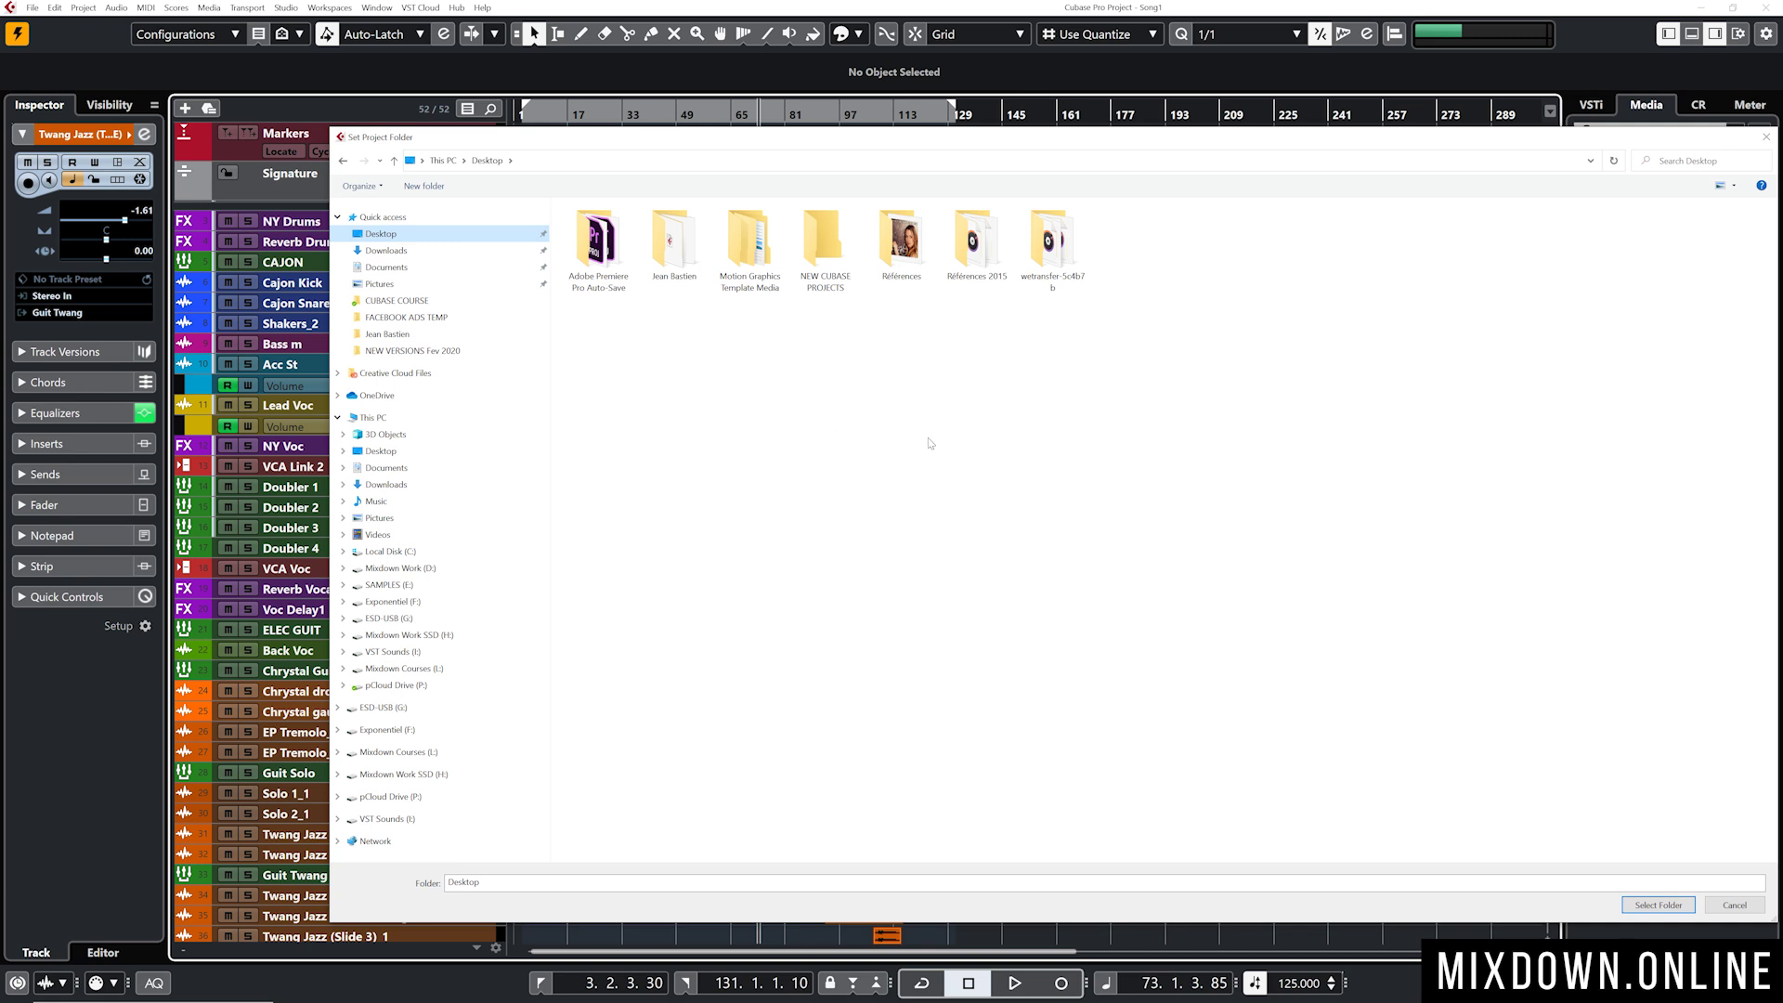
{"action": "double_click", "coordinate": [820, 244]}
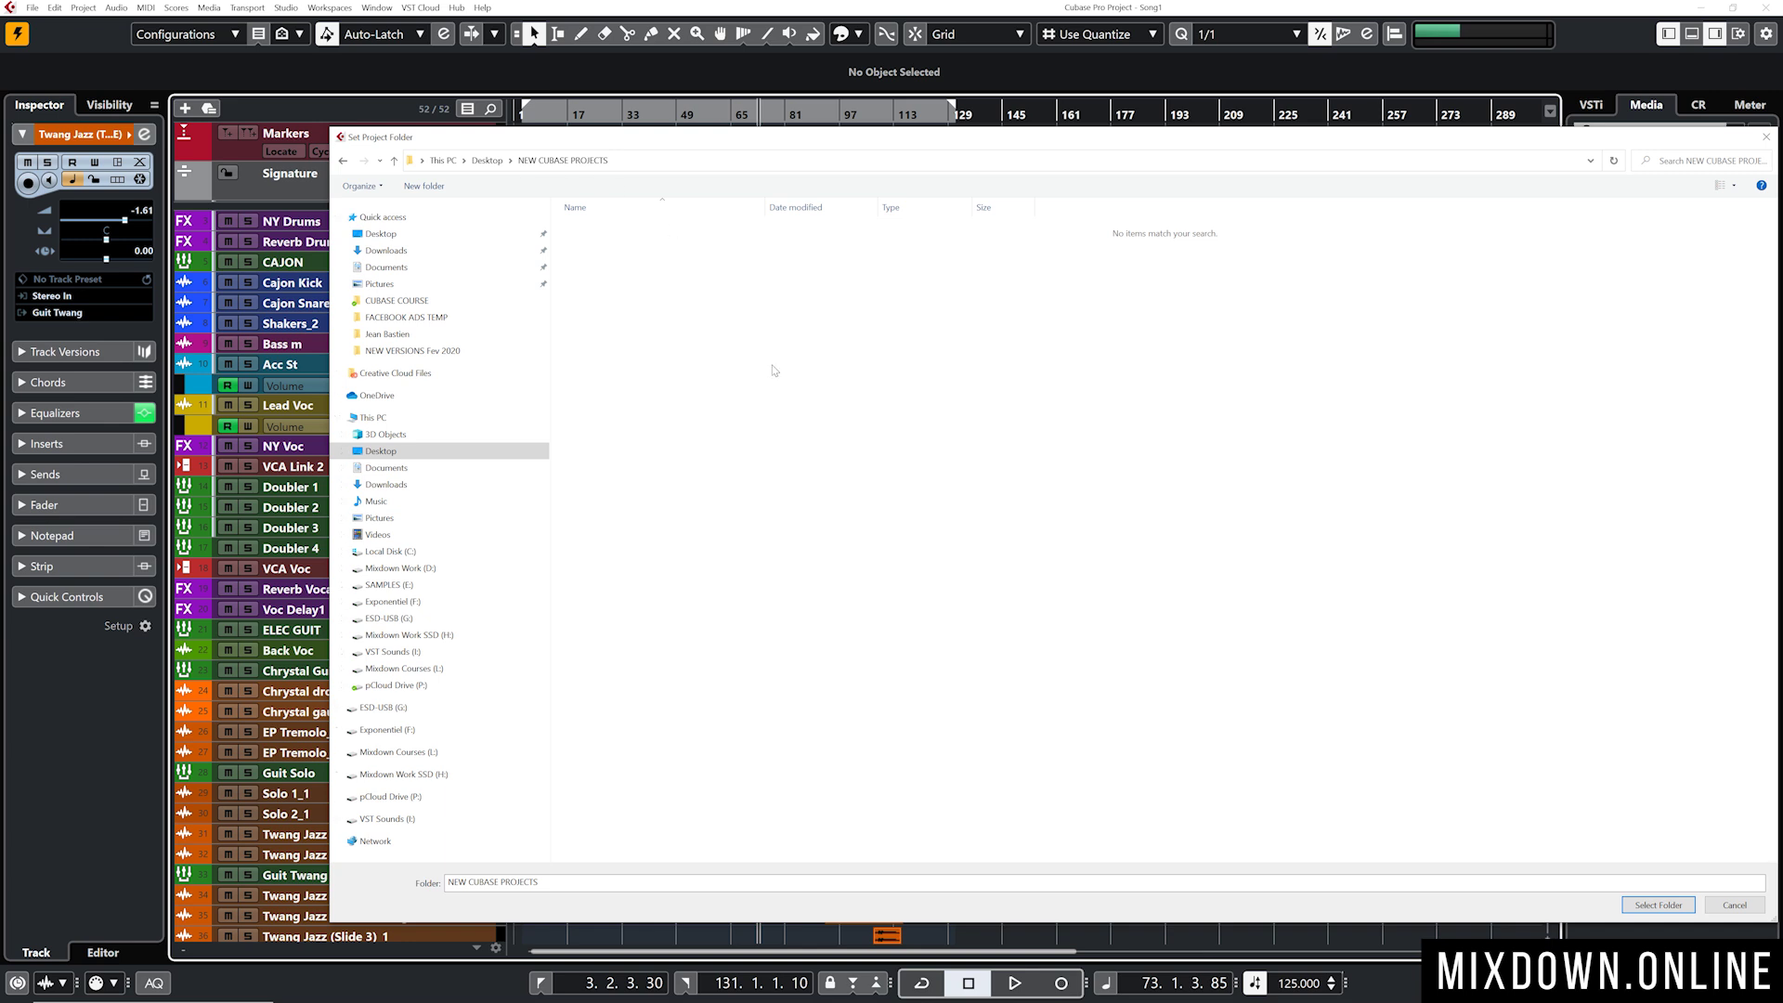
- Back up Song1 into a new SONG1 folder, removing unused files and skipping video
{"action": "left_click", "coordinate": [423, 186]}
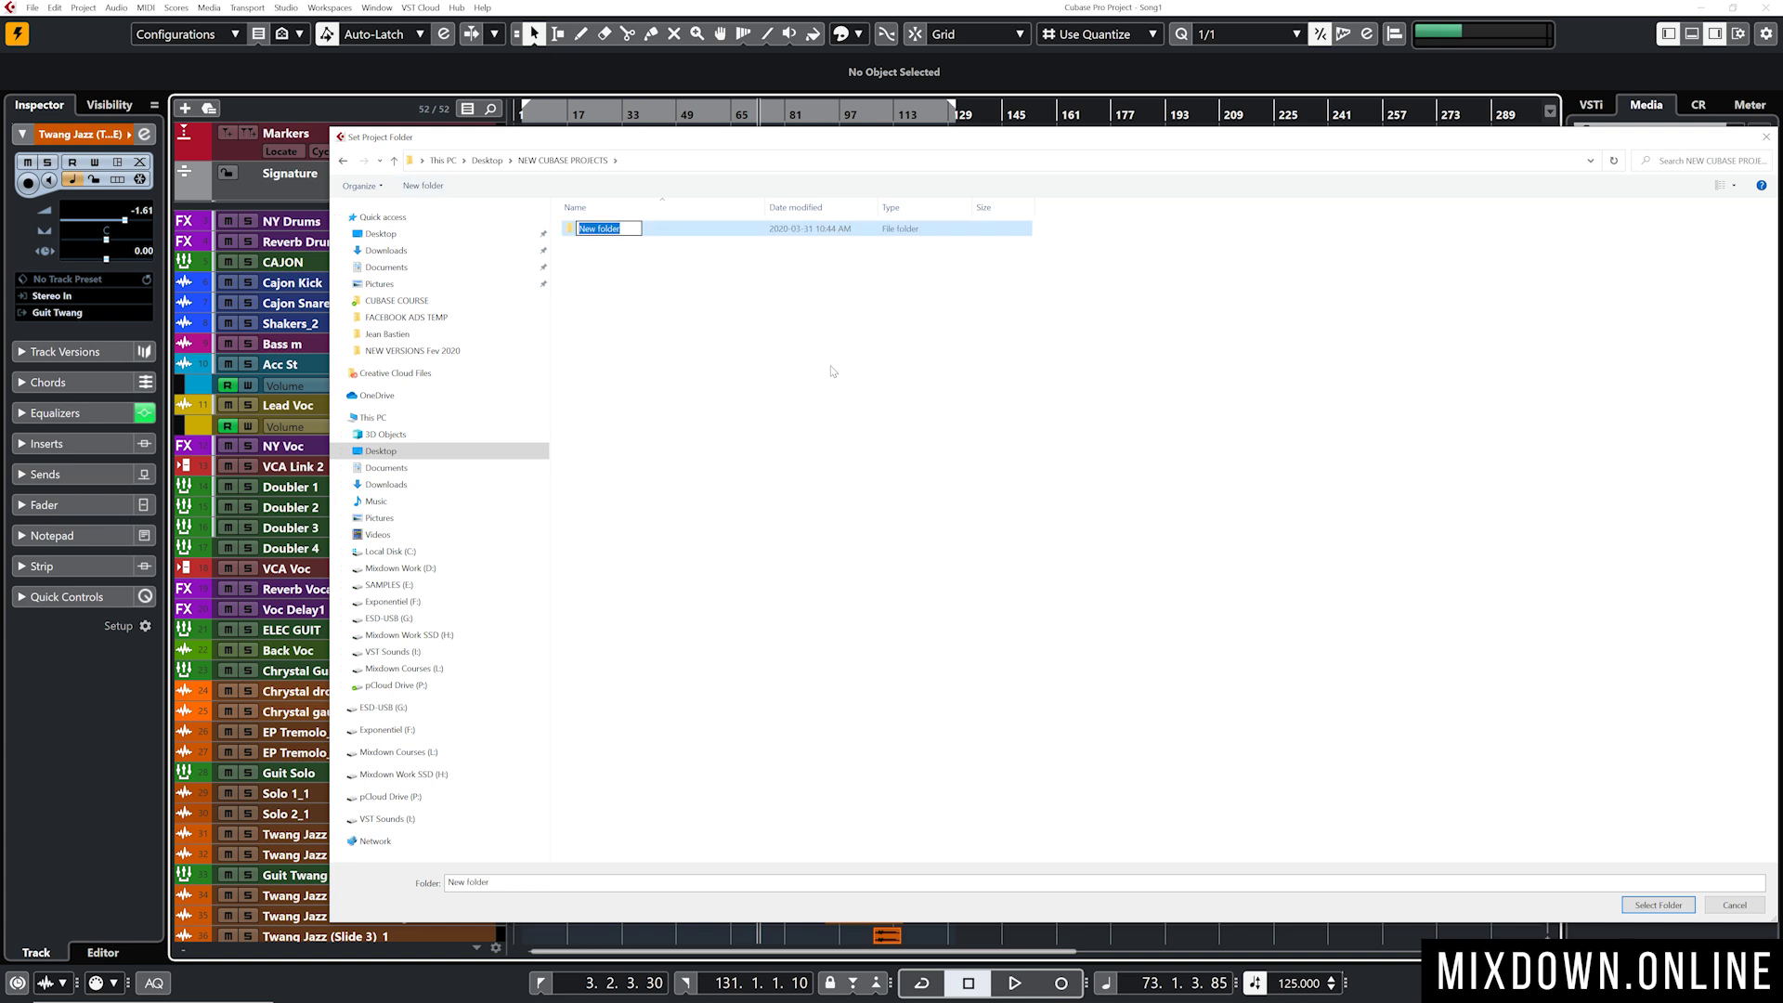
{"action": "type", "text": "SONG1"}
{"action": "key", "text": "Return"}
{"action": "key", "text": "Return"}
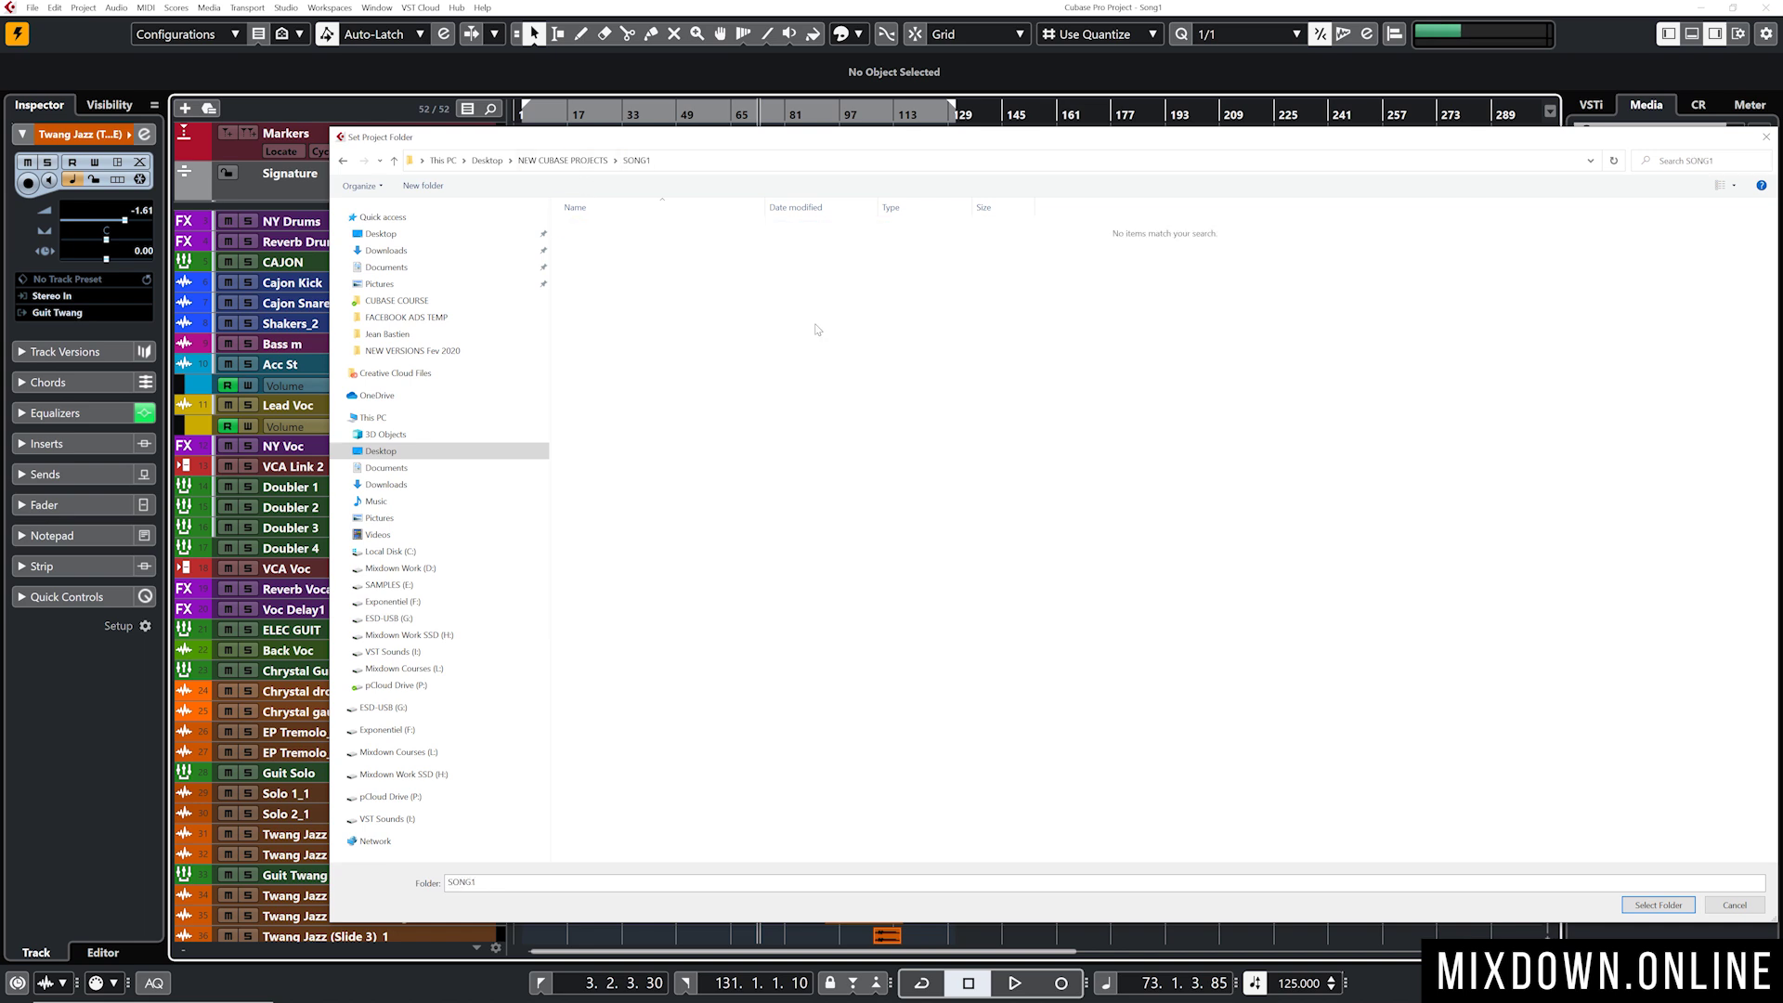
{"action": "left_click", "coordinate": [1676, 904]}
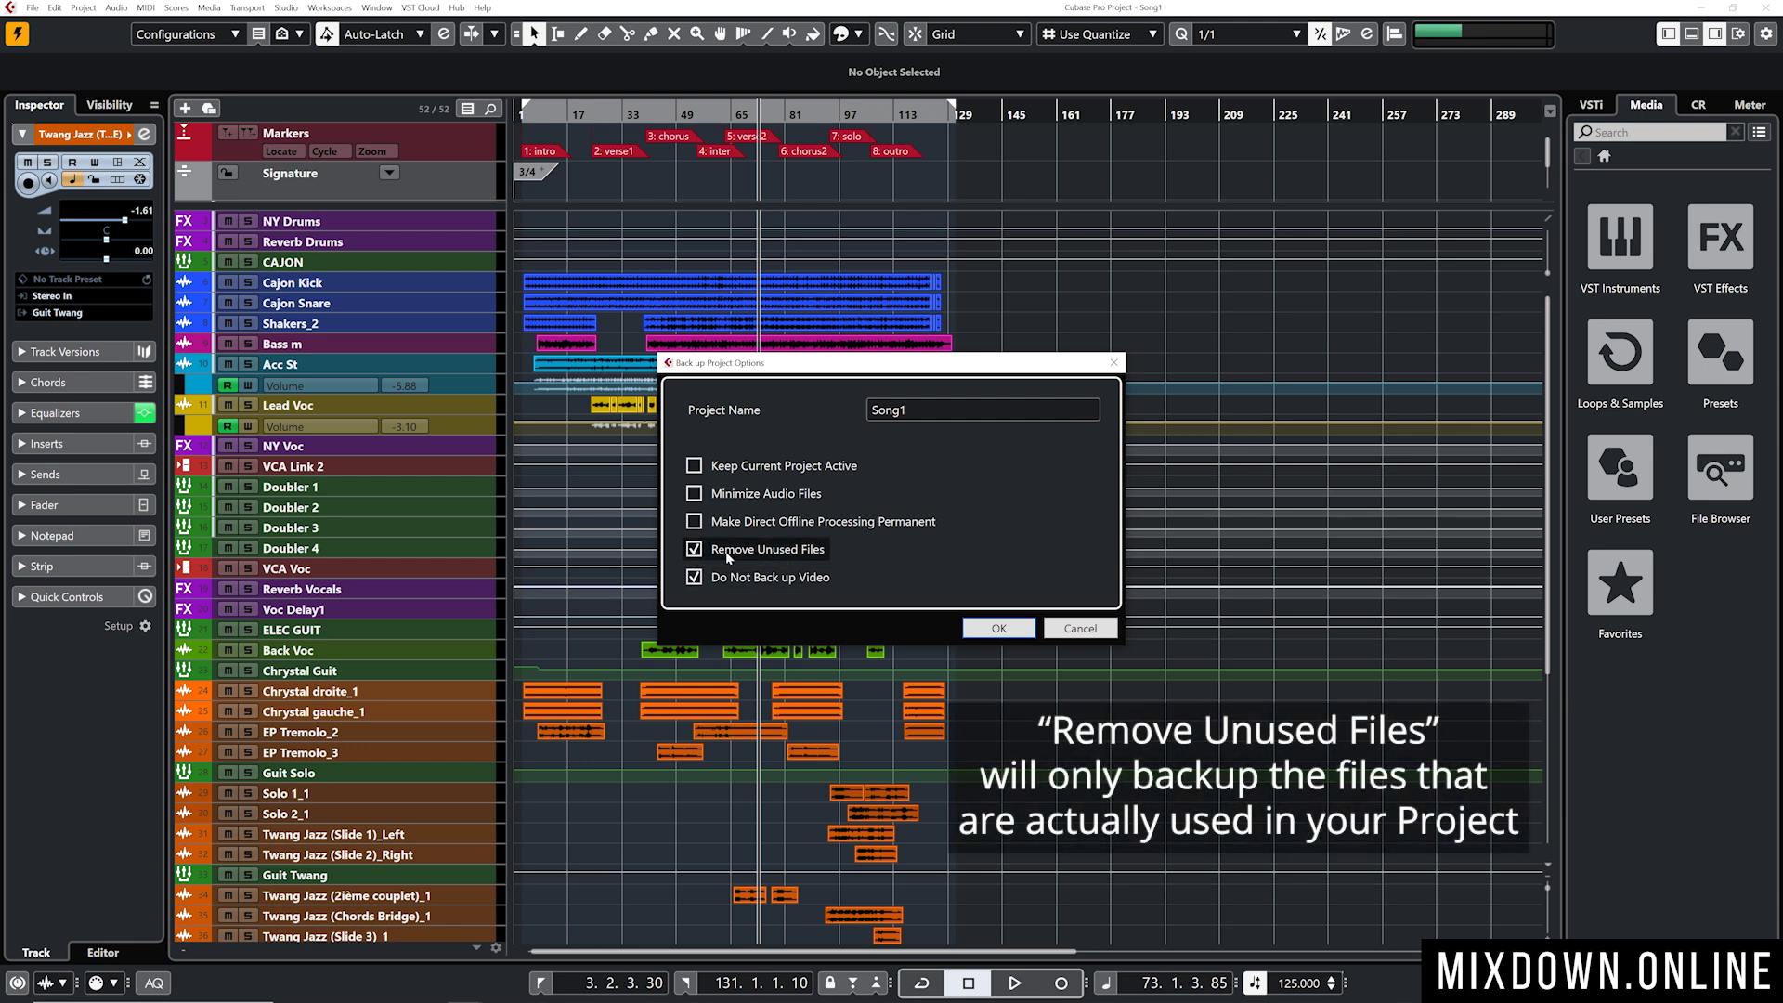
{"action": "left_click", "coordinate": [989, 626]}
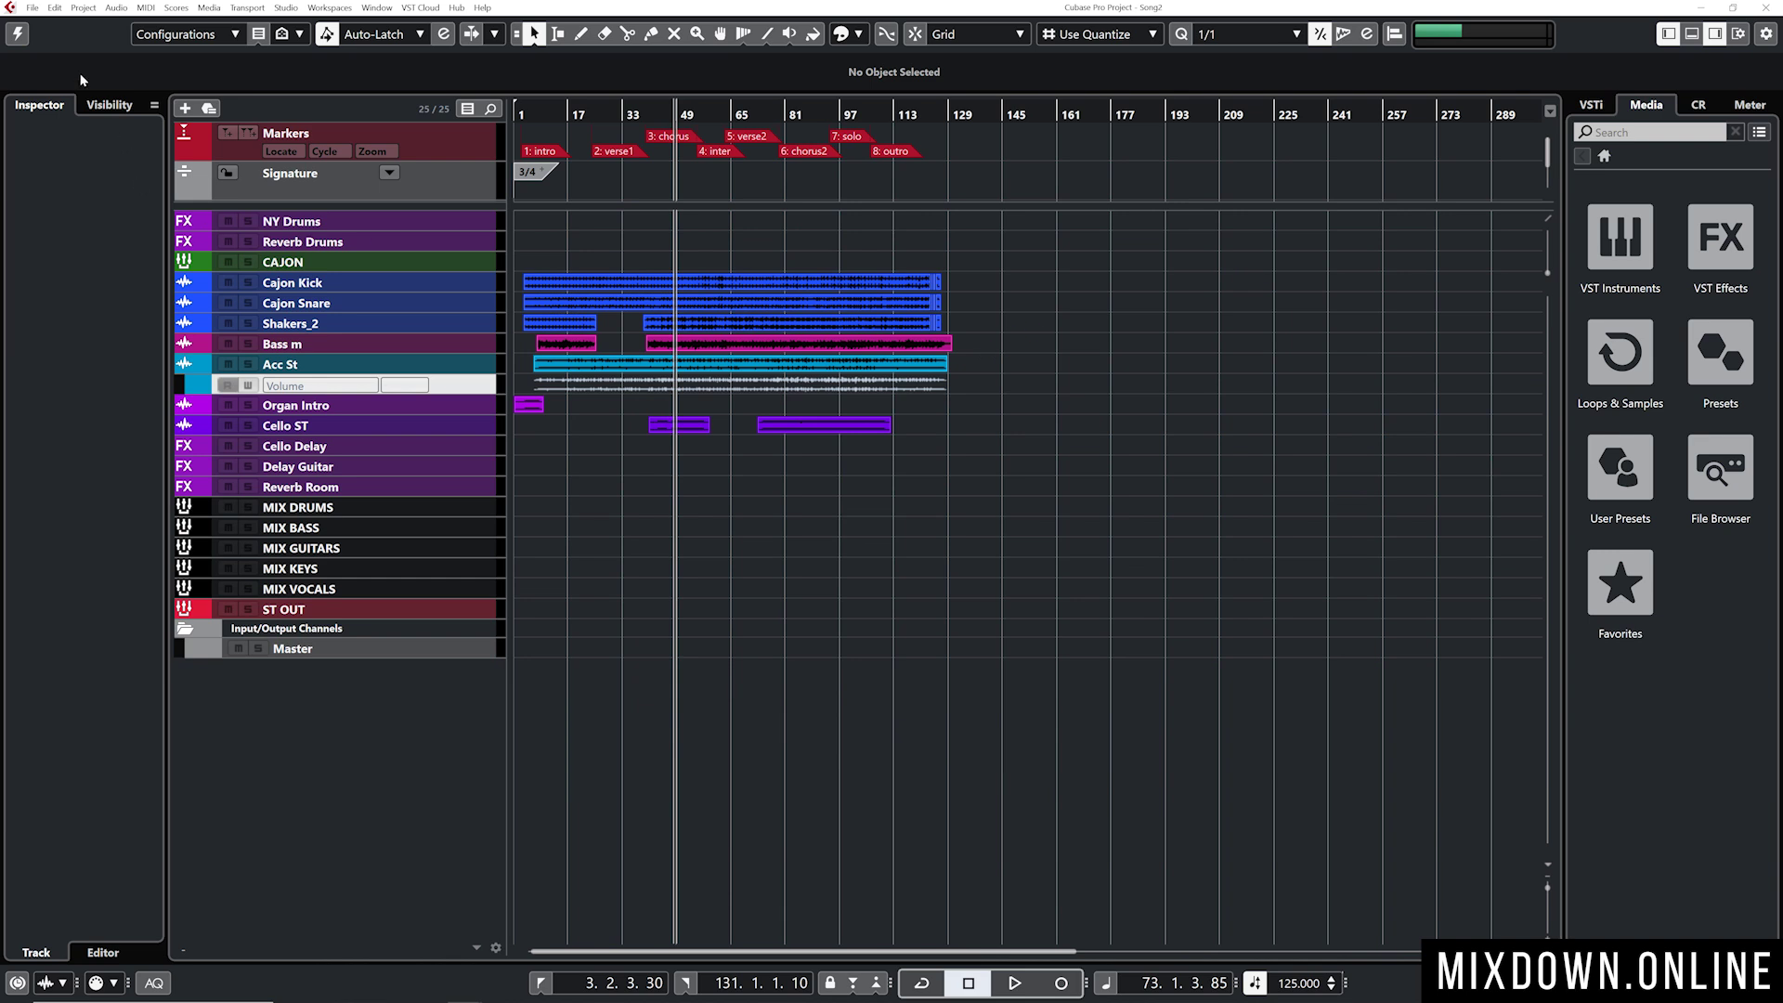
- Start a Back up Project for Song2, browsing to Desktop > NEW CUBASE PROJECTS
{"action": "left_click", "coordinate": [26, 37]}
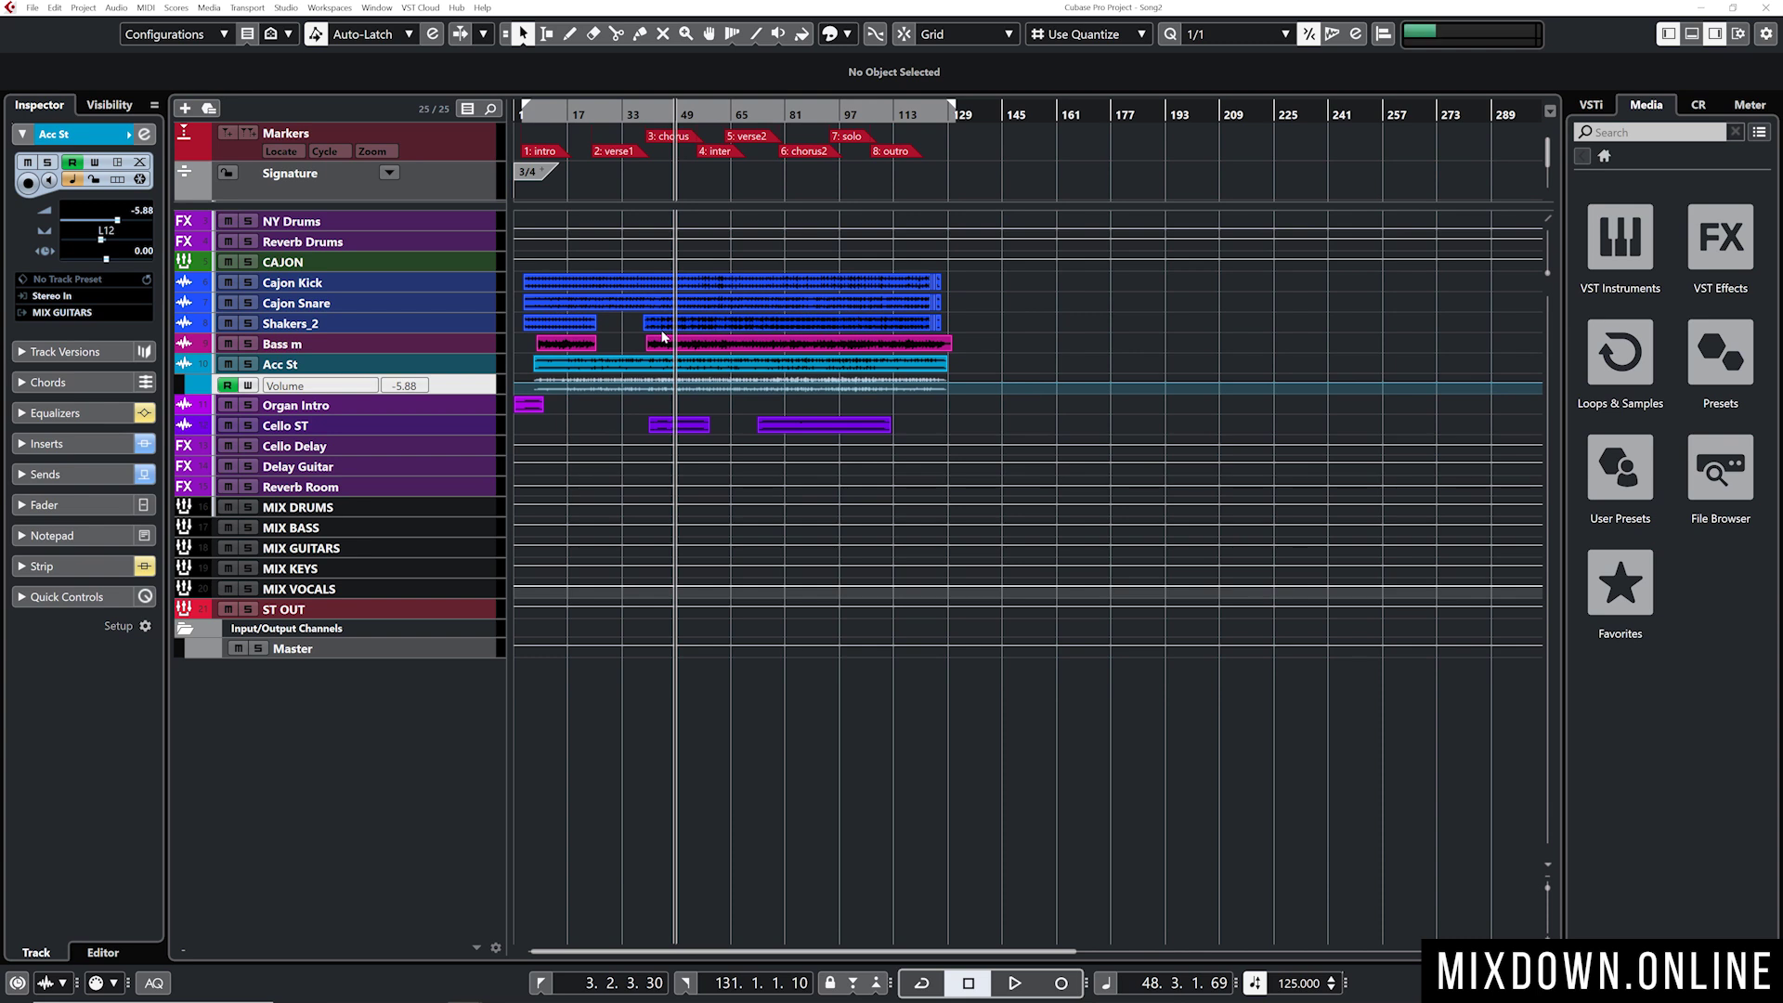
{"action": "left_click", "coordinate": [32, 9]}
{"action": "left_click", "coordinate": [78, 240]}
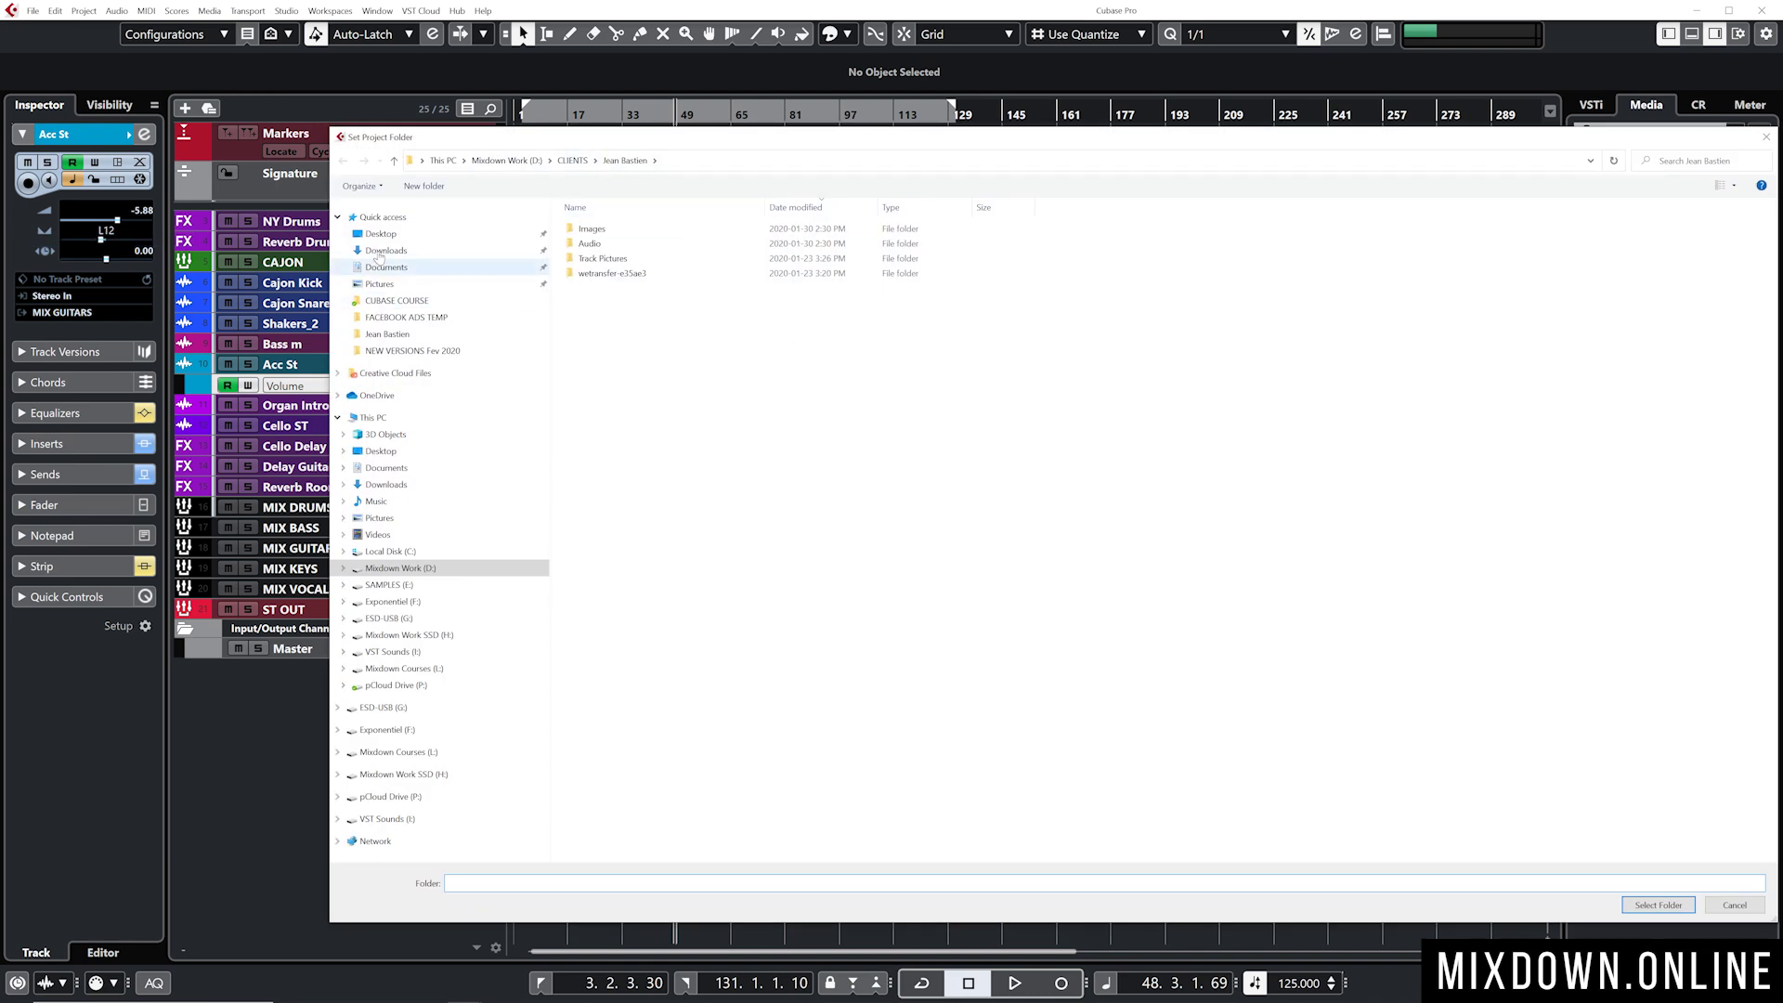
{"action": "left_click", "coordinate": [419, 234]}
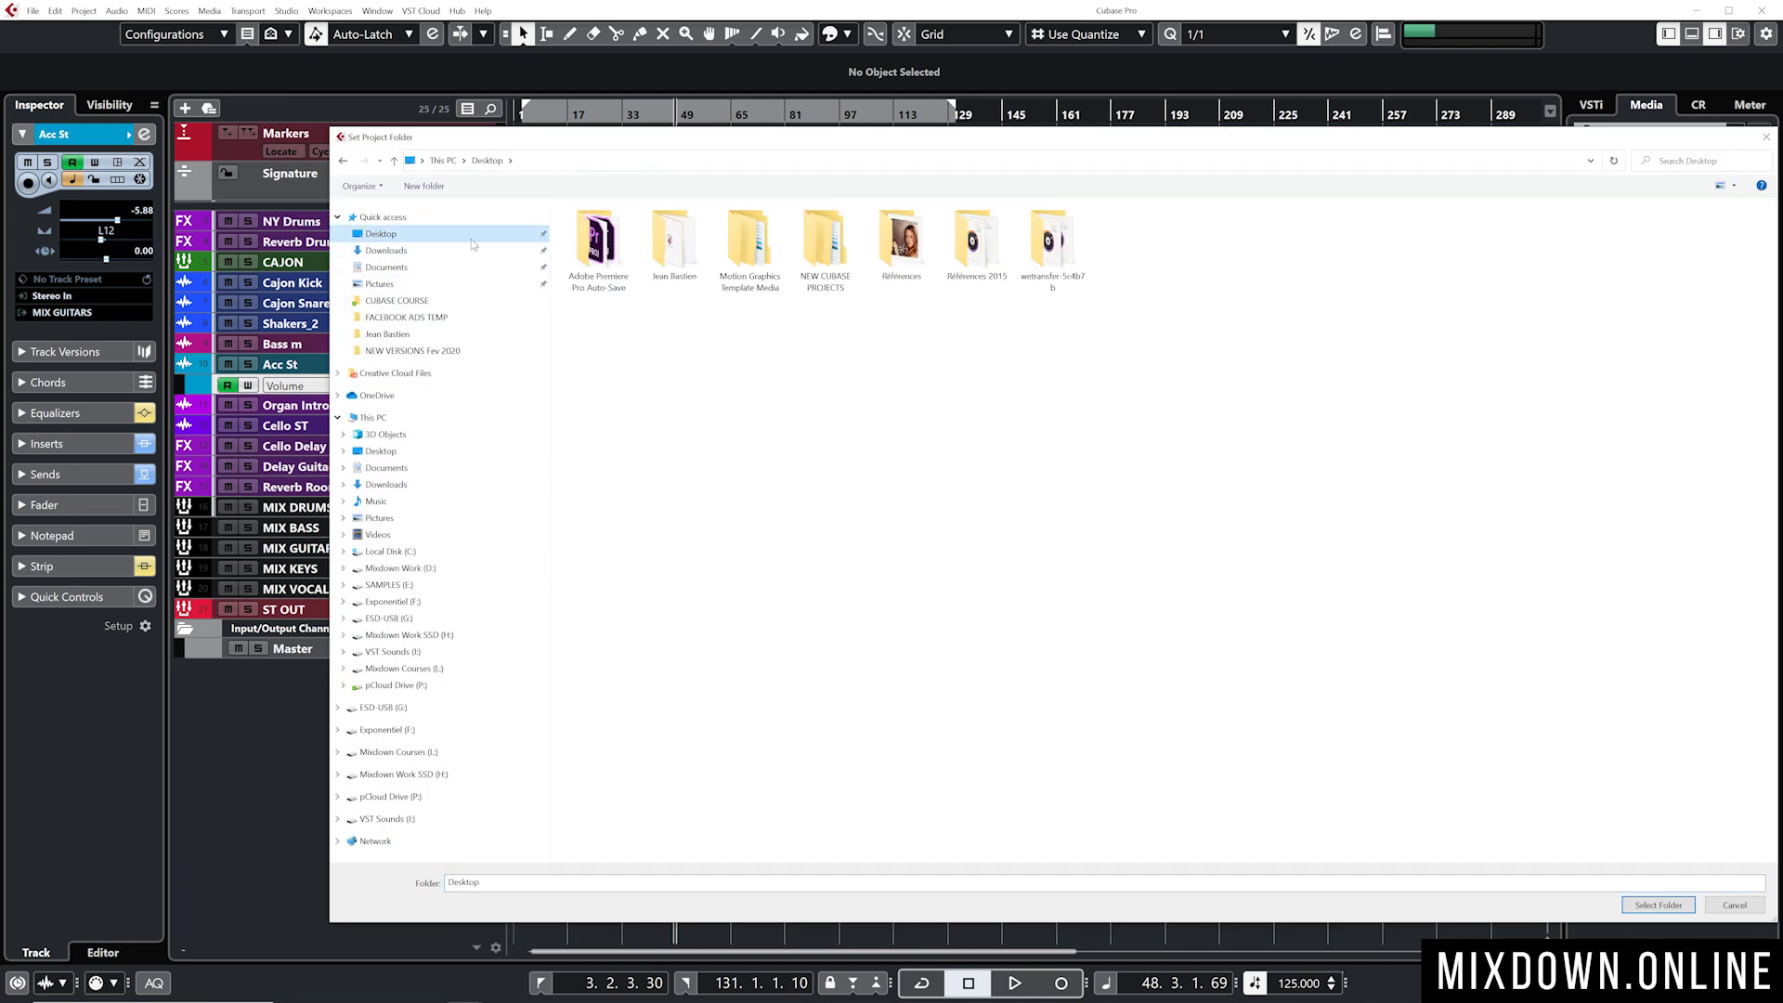
{"action": "double_click", "coordinate": [818, 261]}
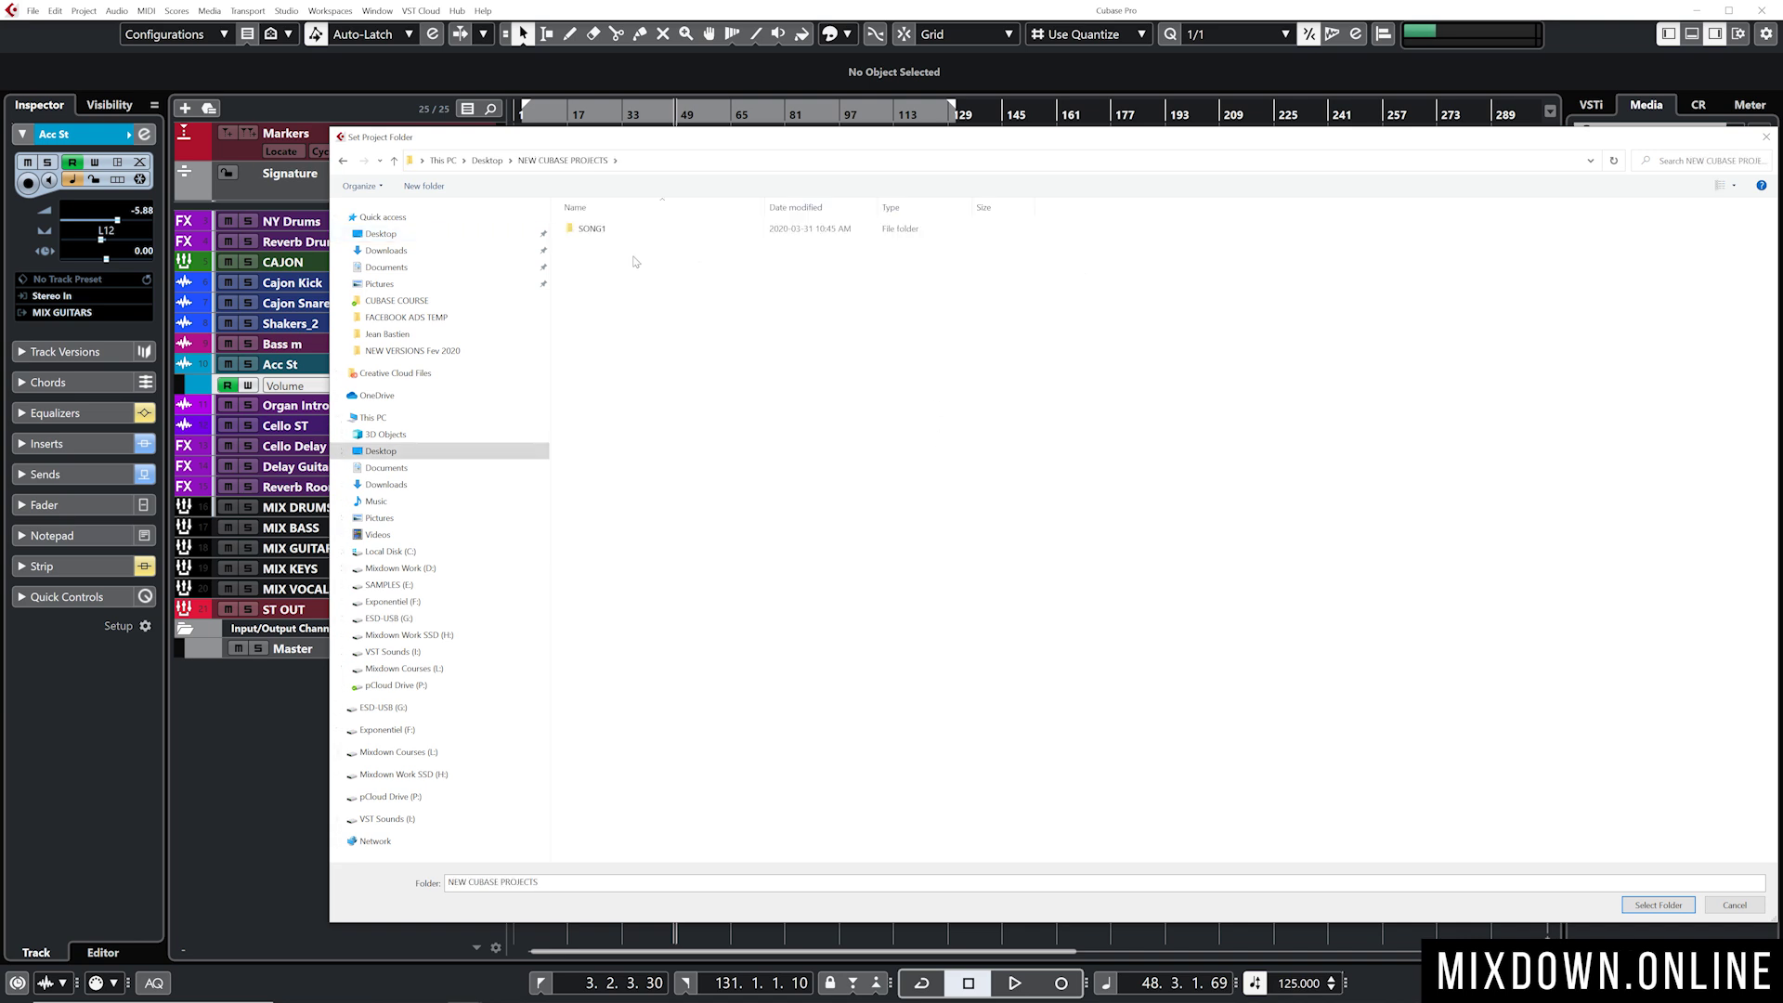
- Create a SONG2 folder there and select it as the backup destination
{"action": "left_click", "coordinate": [423, 186]}
{"action": "type", "text": "SONG"}
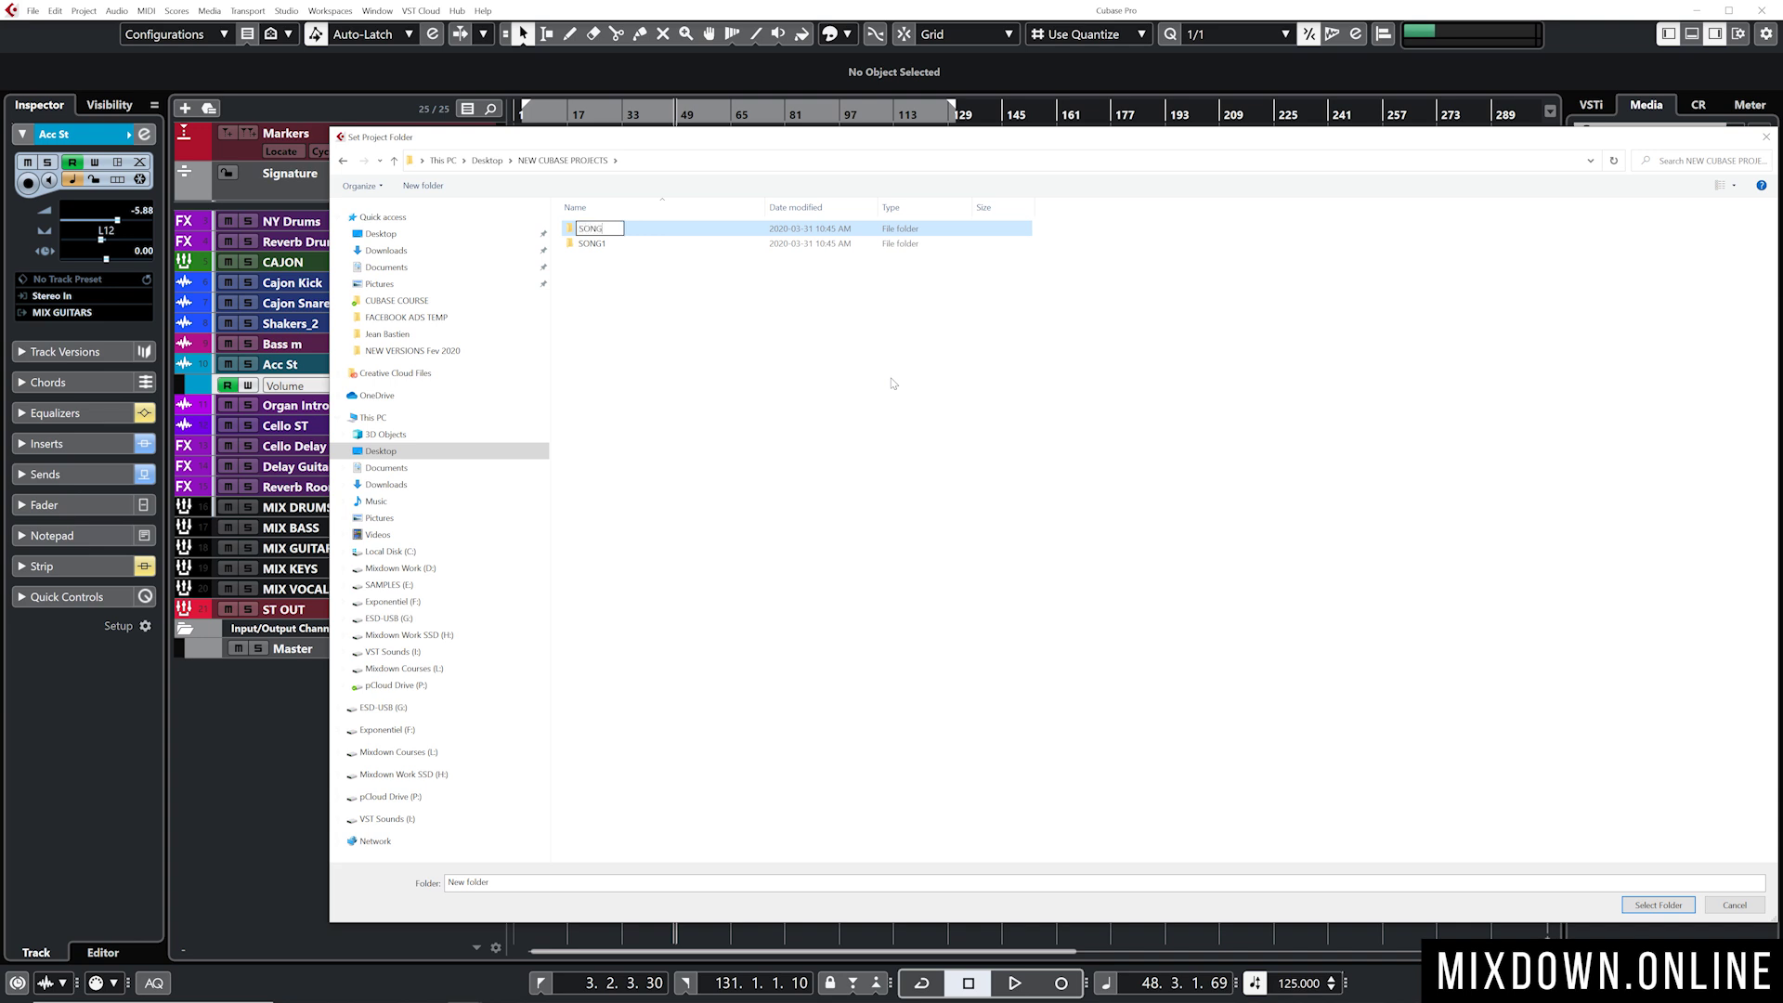
{"action": "type", "text": "2"}
{"action": "key", "text": "Return"}
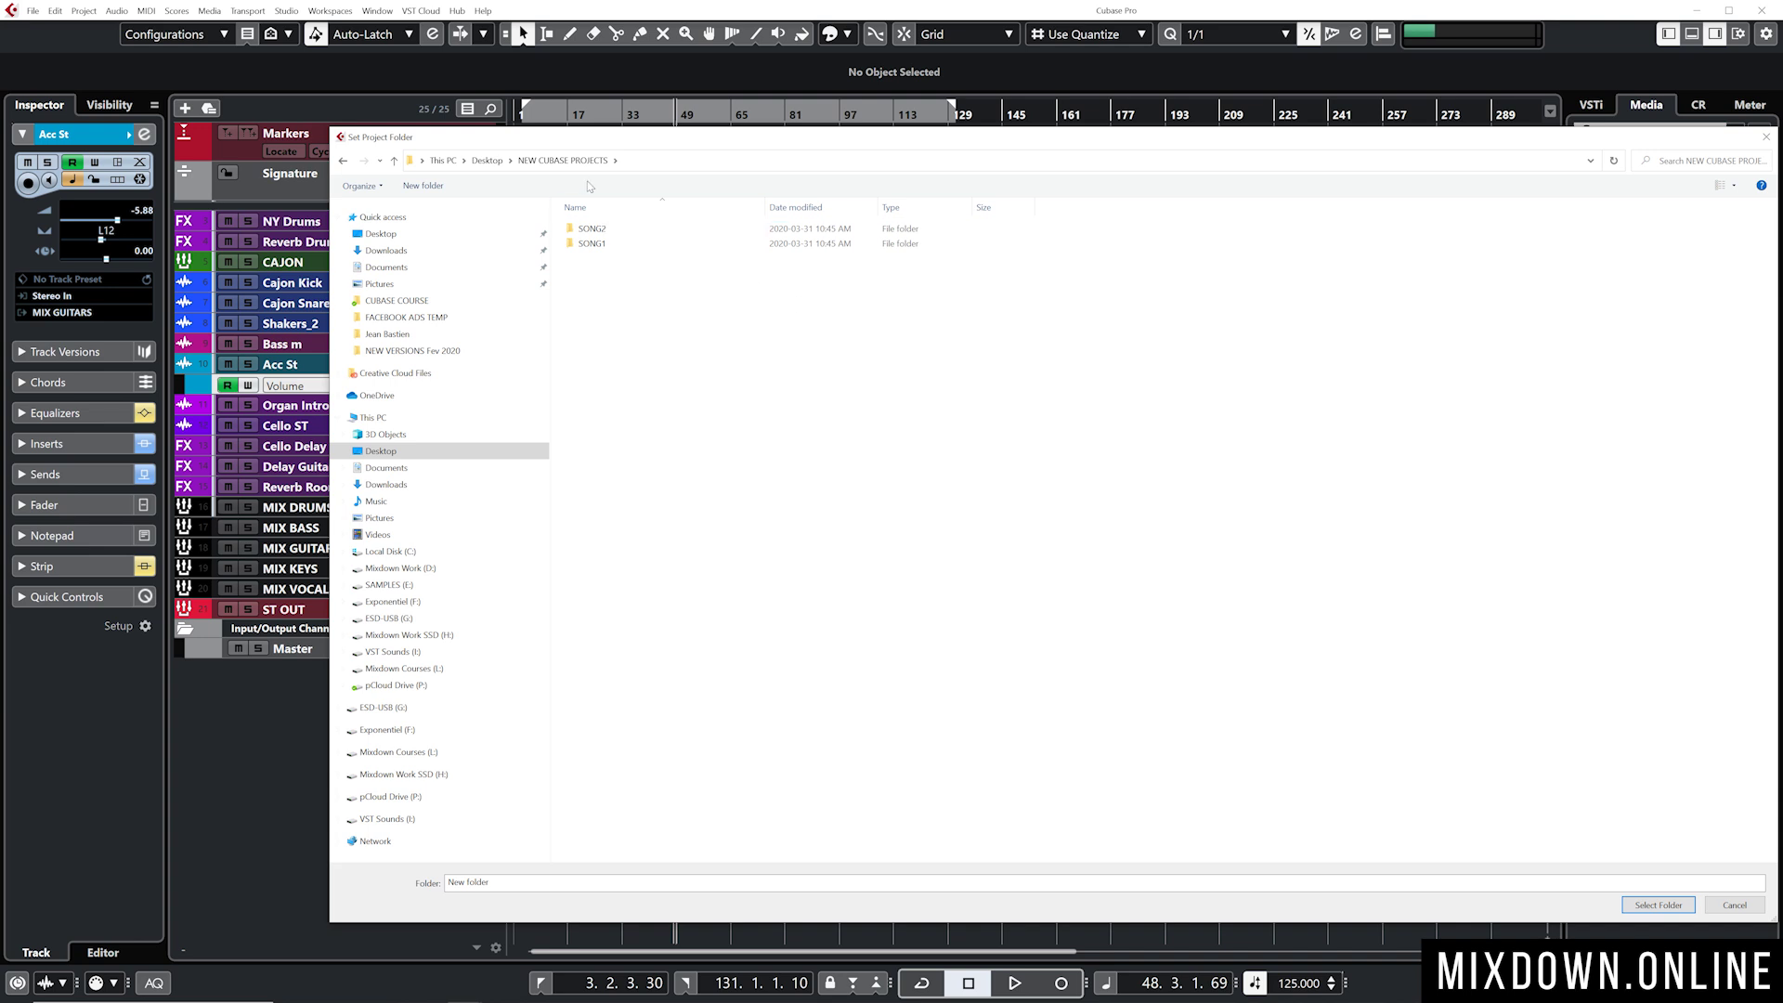
{"action": "double_click", "coordinate": [649, 244]}
{"action": "left_click", "coordinate": [1656, 904]}
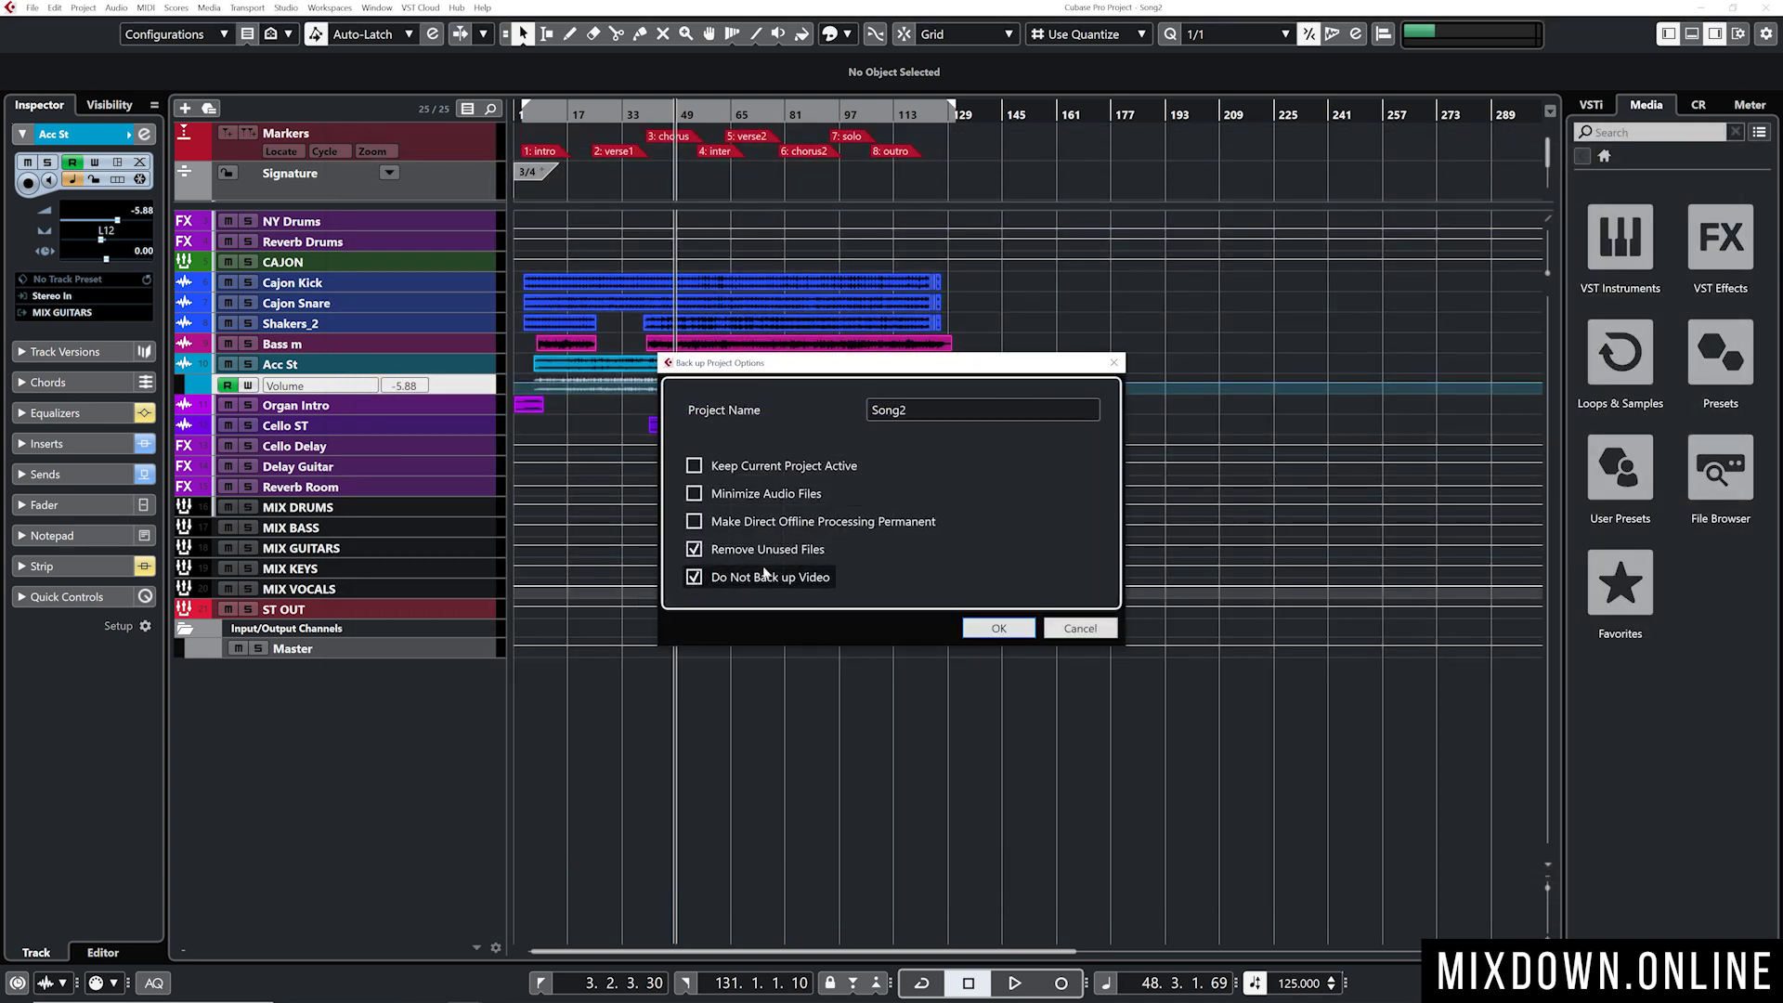
- Run the backup without unused files or video, close the opened folder window, and open the Pool
{"action": "left_click", "coordinate": [998, 627]}
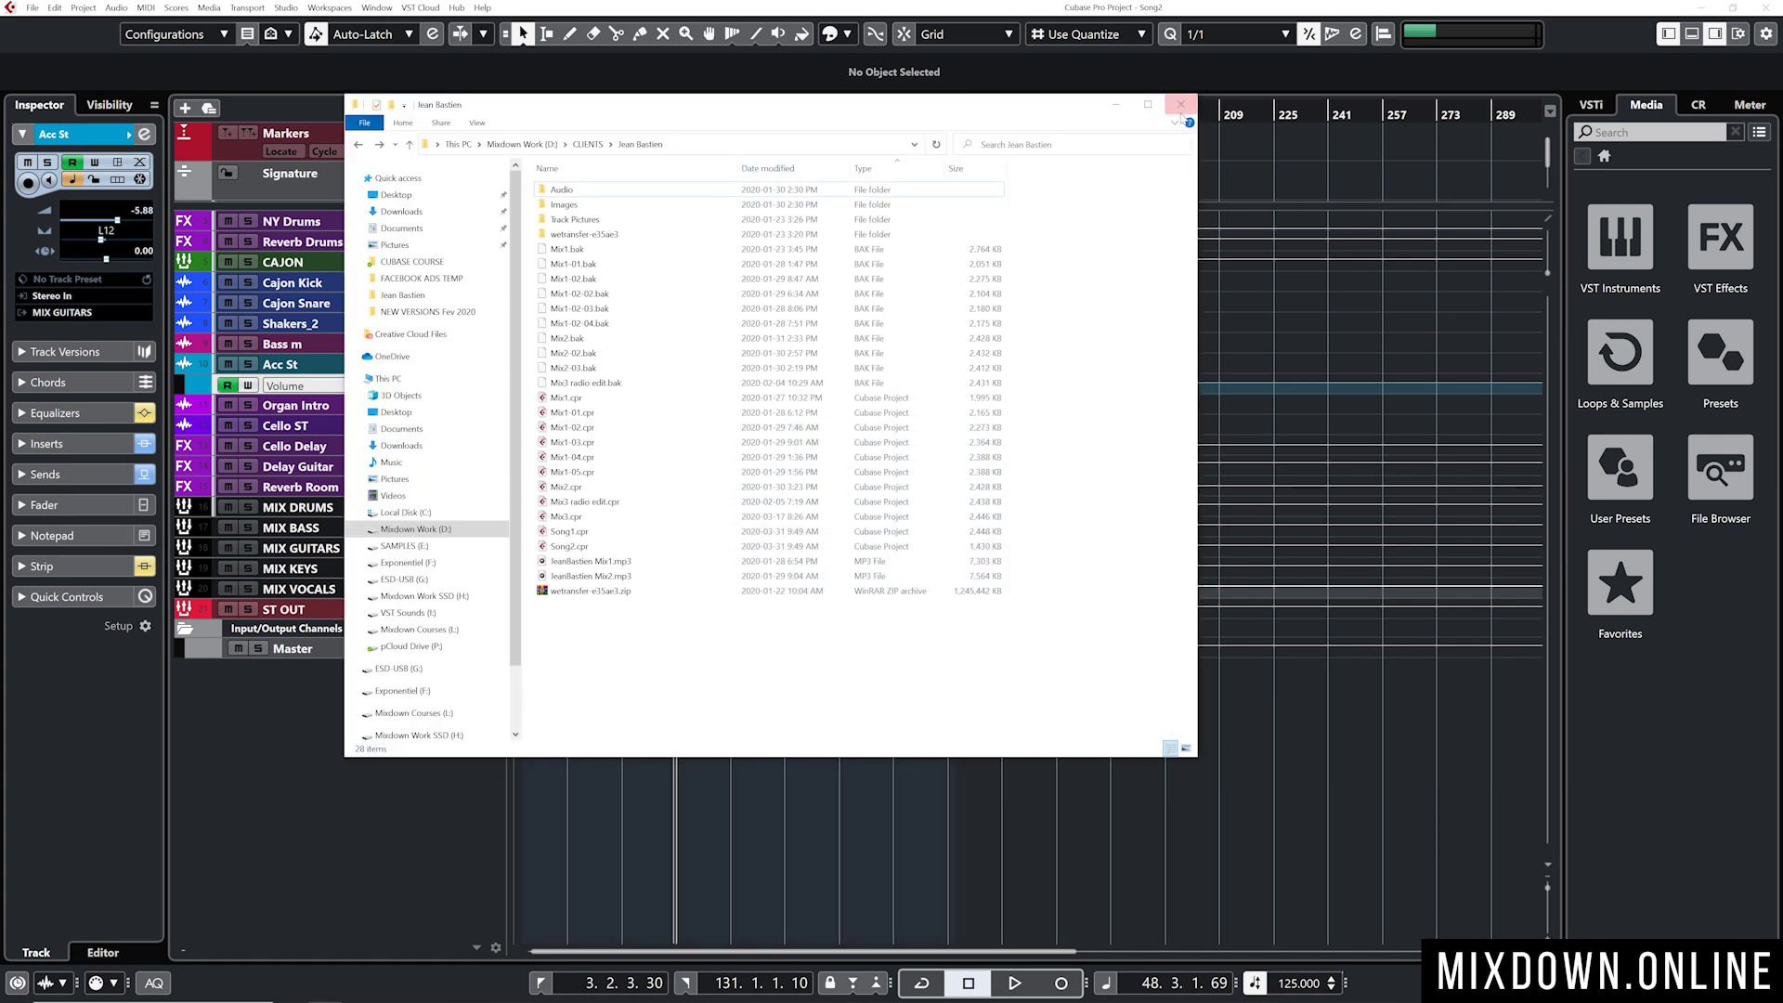
{"action": "left_click", "coordinate": [1175, 97]}
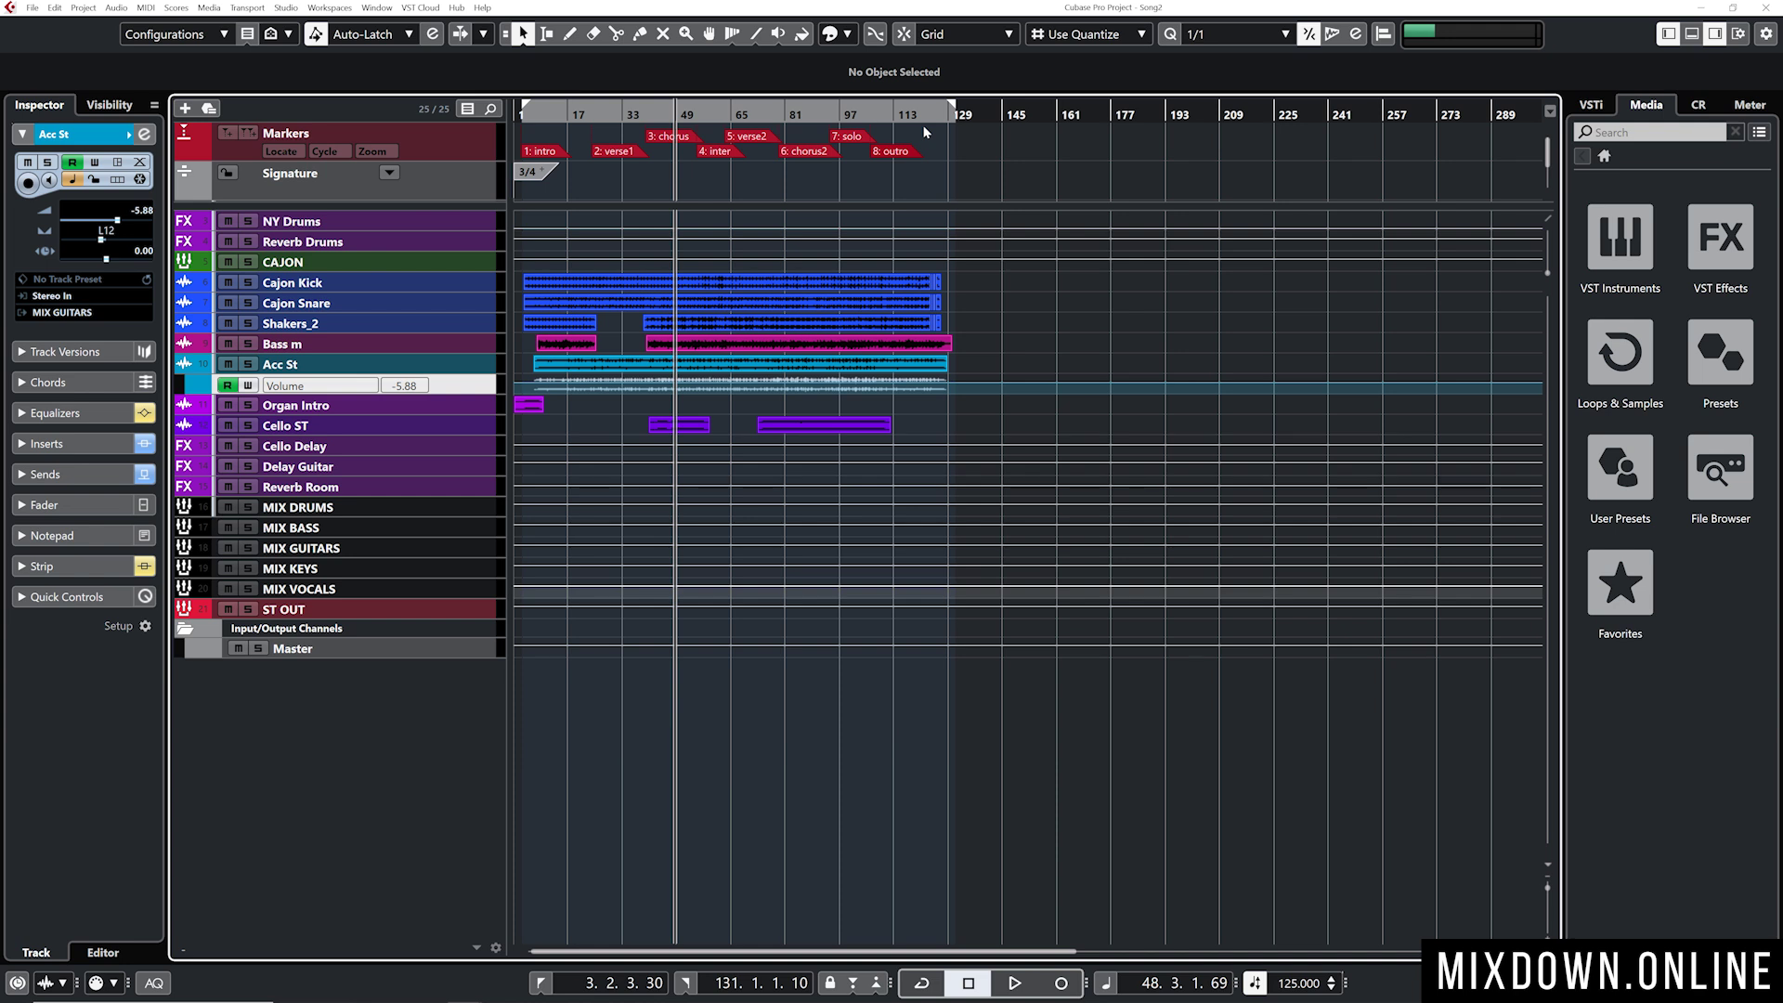
{"action": "key", "text": "ctrl+p"}
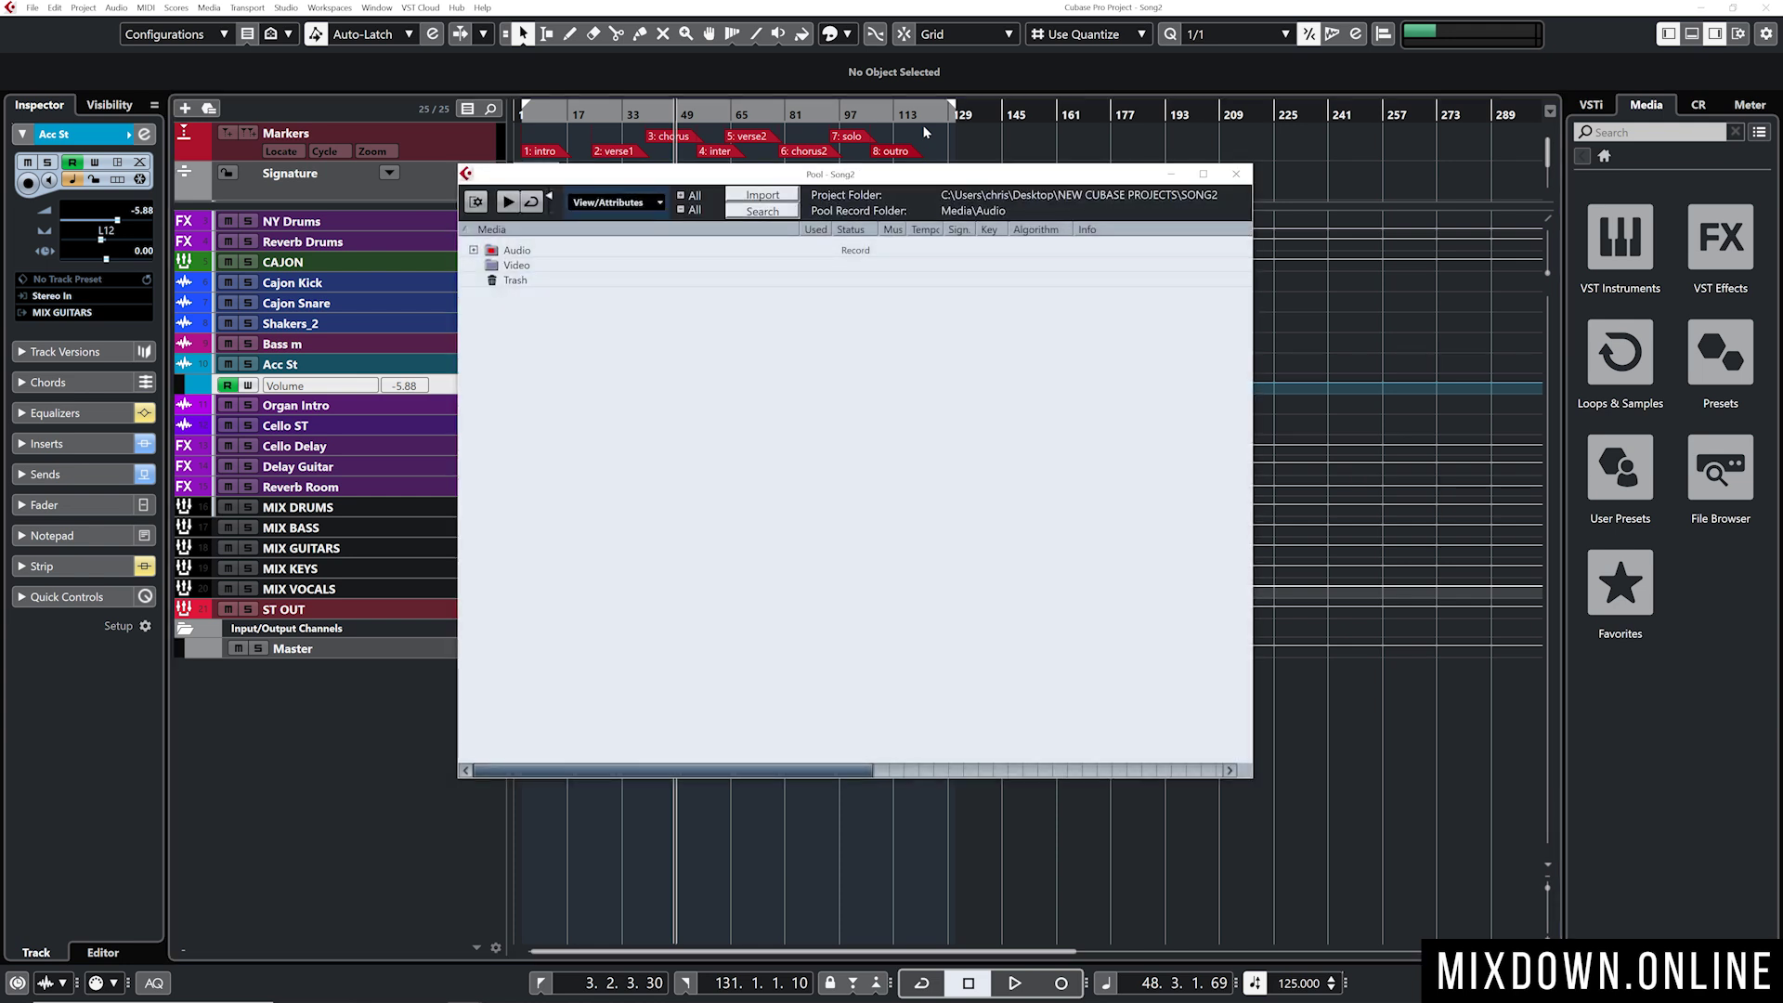
- Expand the Pool's Audio folder, check the Path column shows SONG2 for all nine files, and close the Pool
{"action": "left_click", "coordinate": [473, 249]}
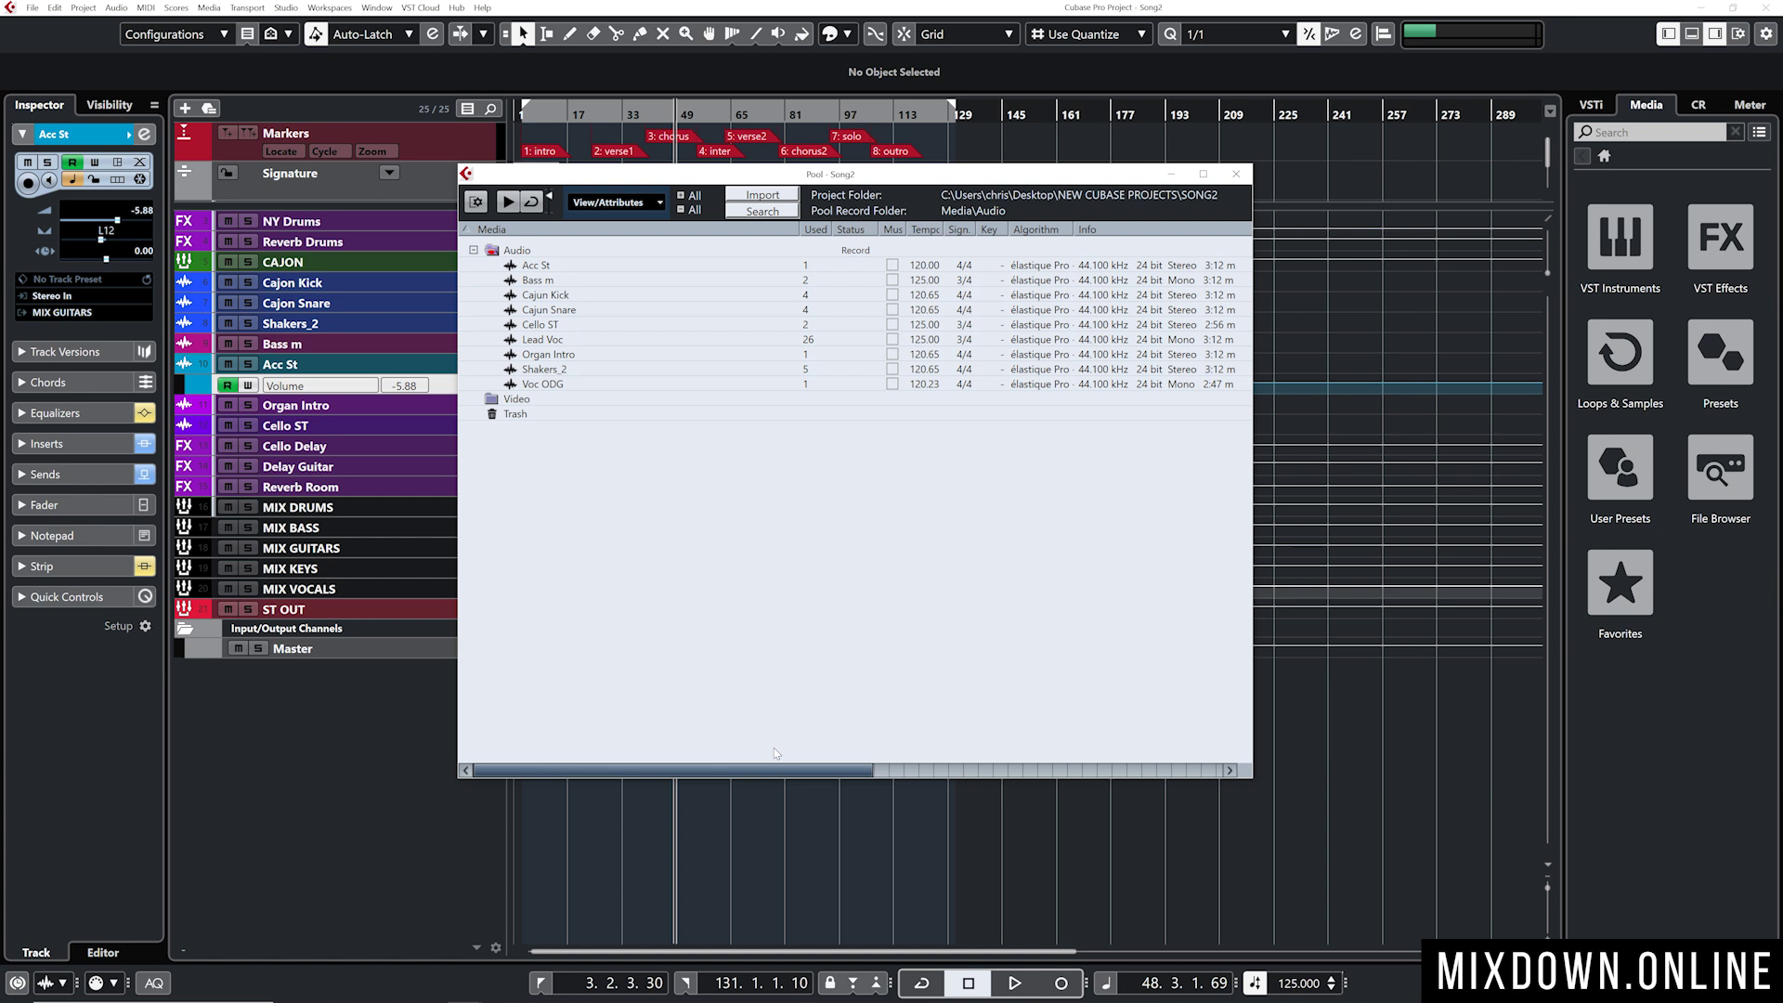
{"action": "left_click_drag", "start_coordinate": [800, 769], "coordinate": [1104, 769]}
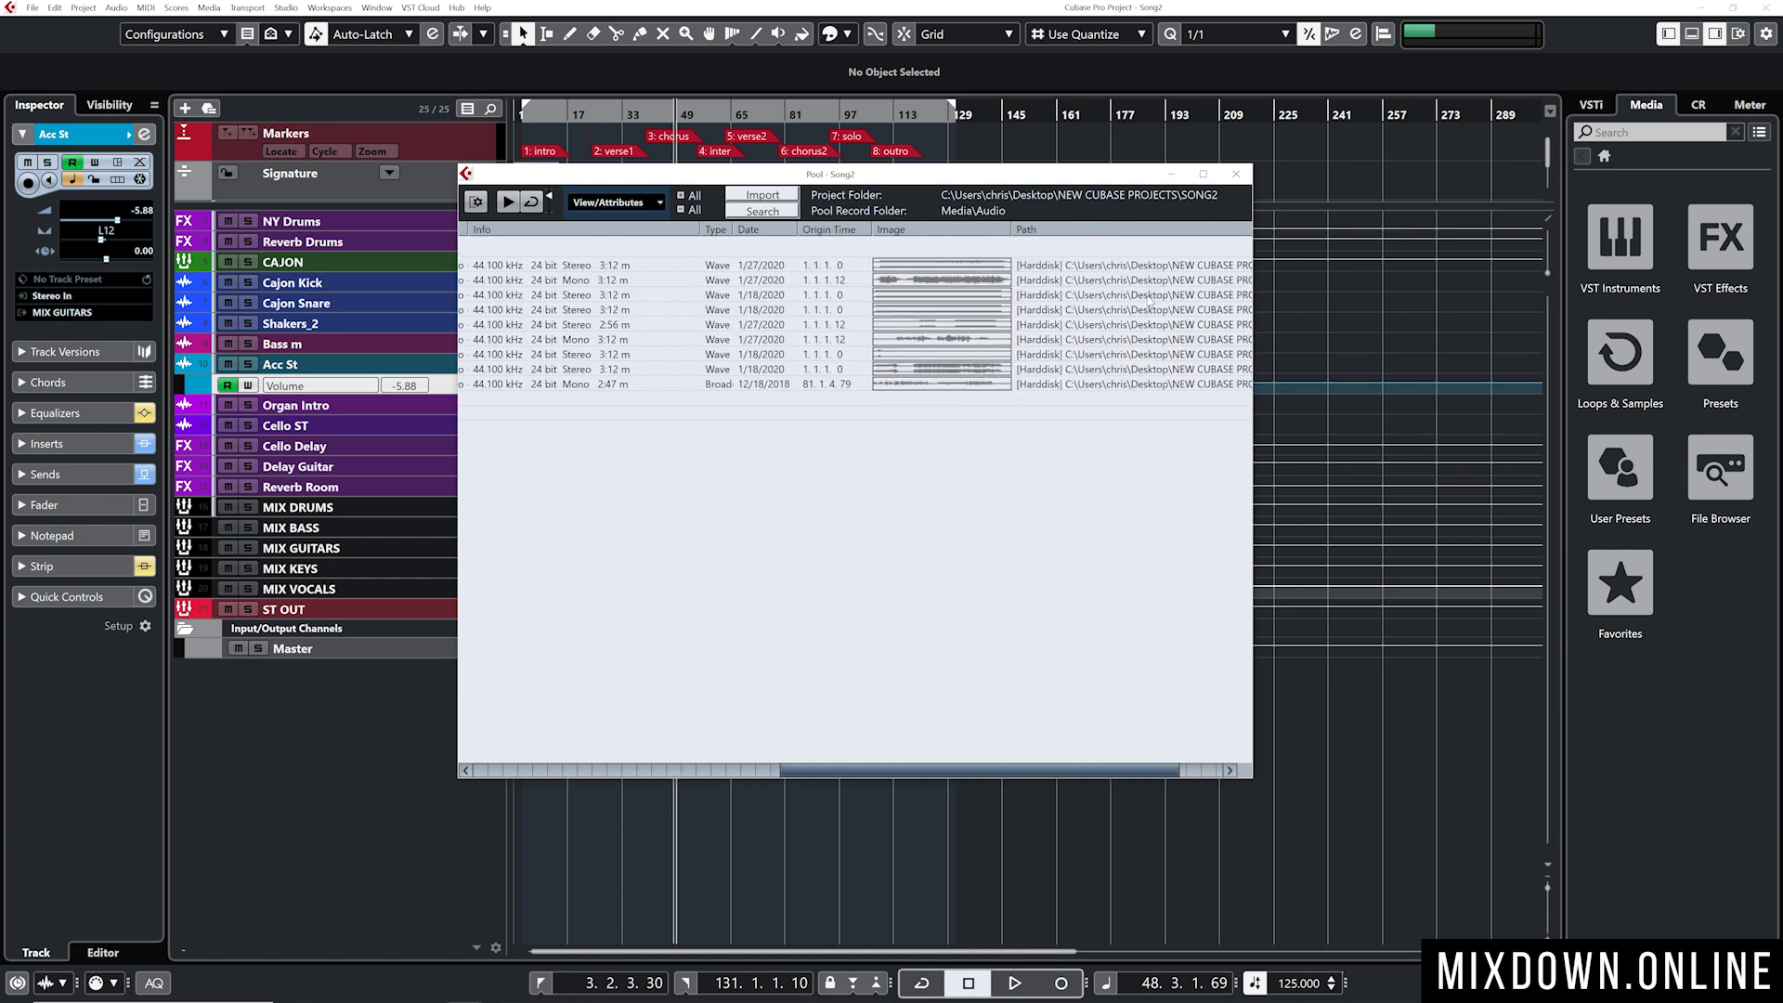
{"action": "left_click", "coordinate": [1216, 771]}
{"action": "left_click_drag", "start_coordinate": [1129, 252], "coordinate": [846, 547]}
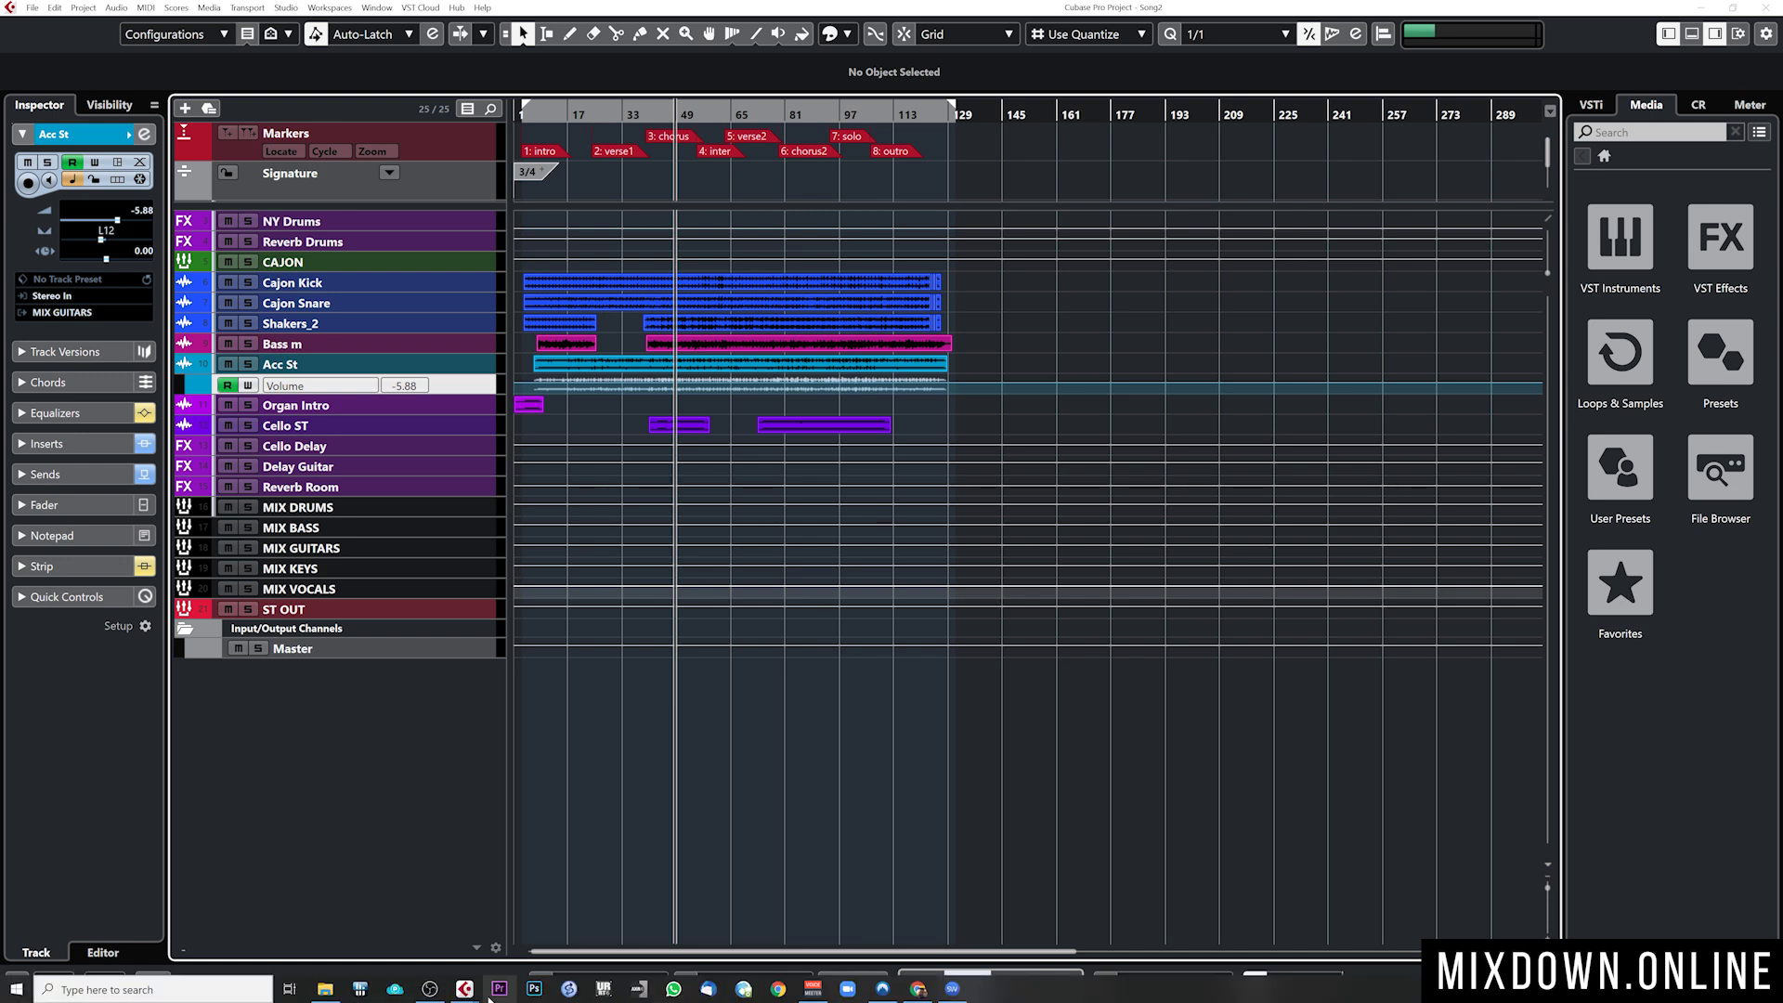
- Open File Explorer at Desktop > NEW CUBASE PROJECTS
{"action": "left_click", "coordinate": [325, 995]}
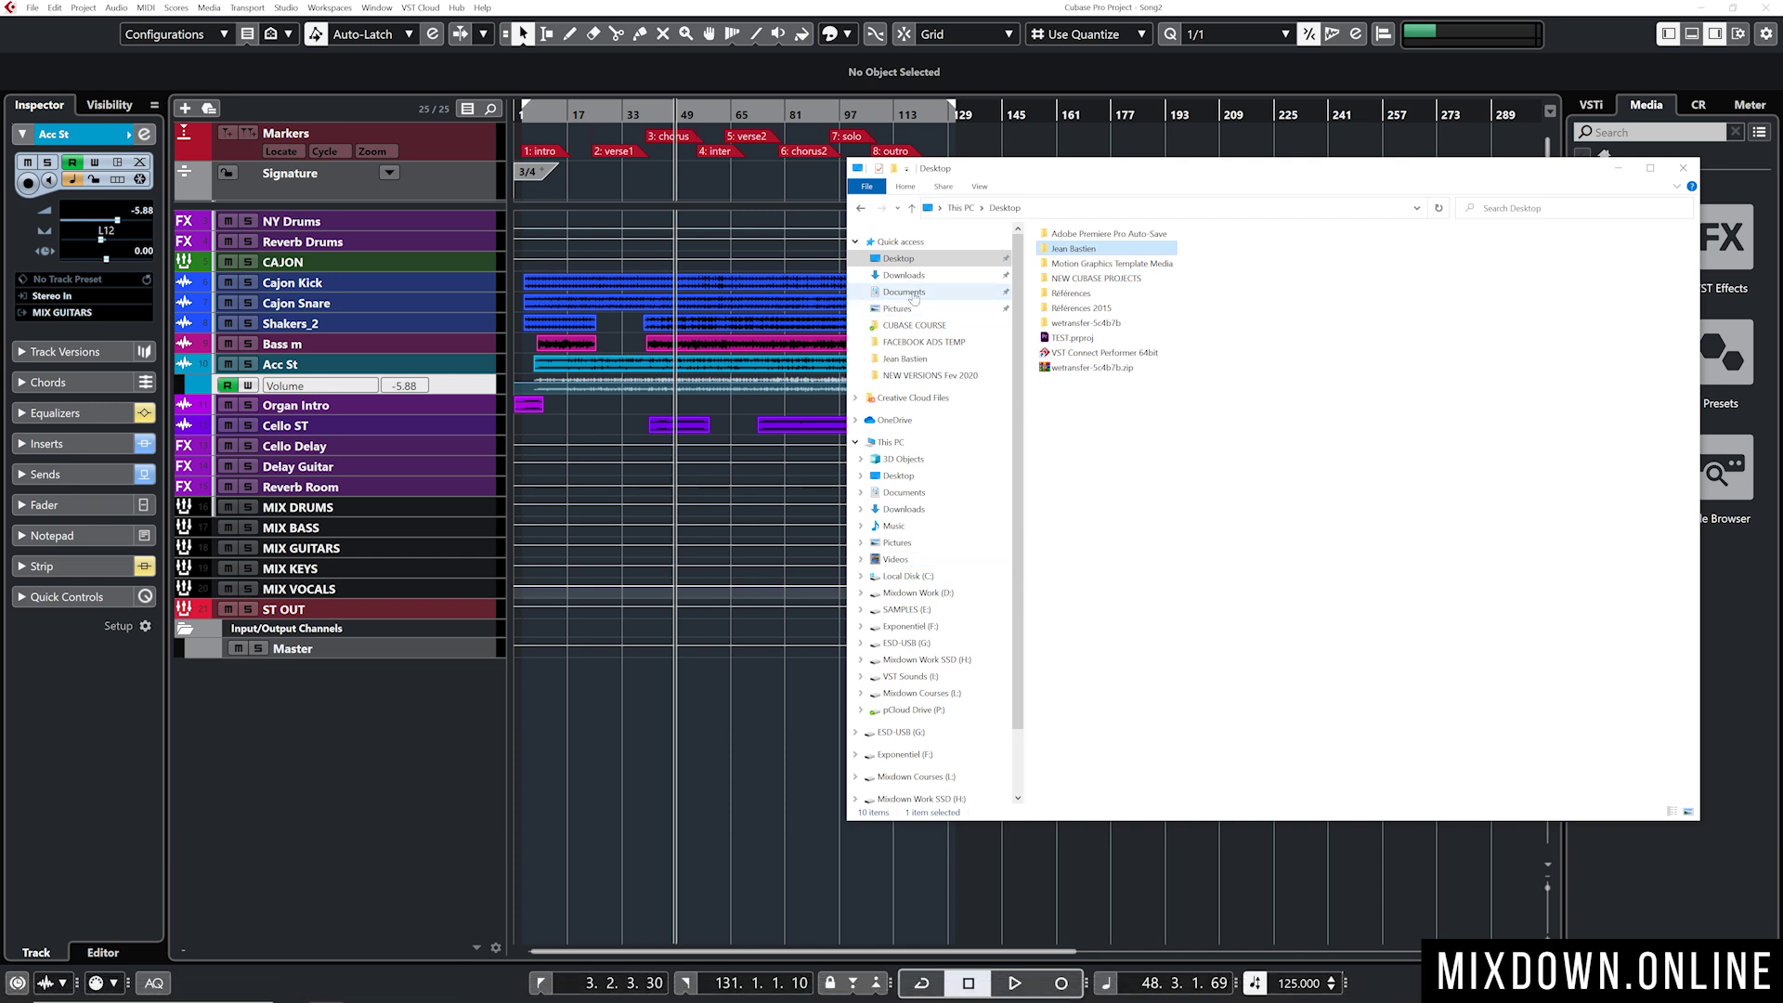
{"action": "left_click", "coordinate": [901, 260]}
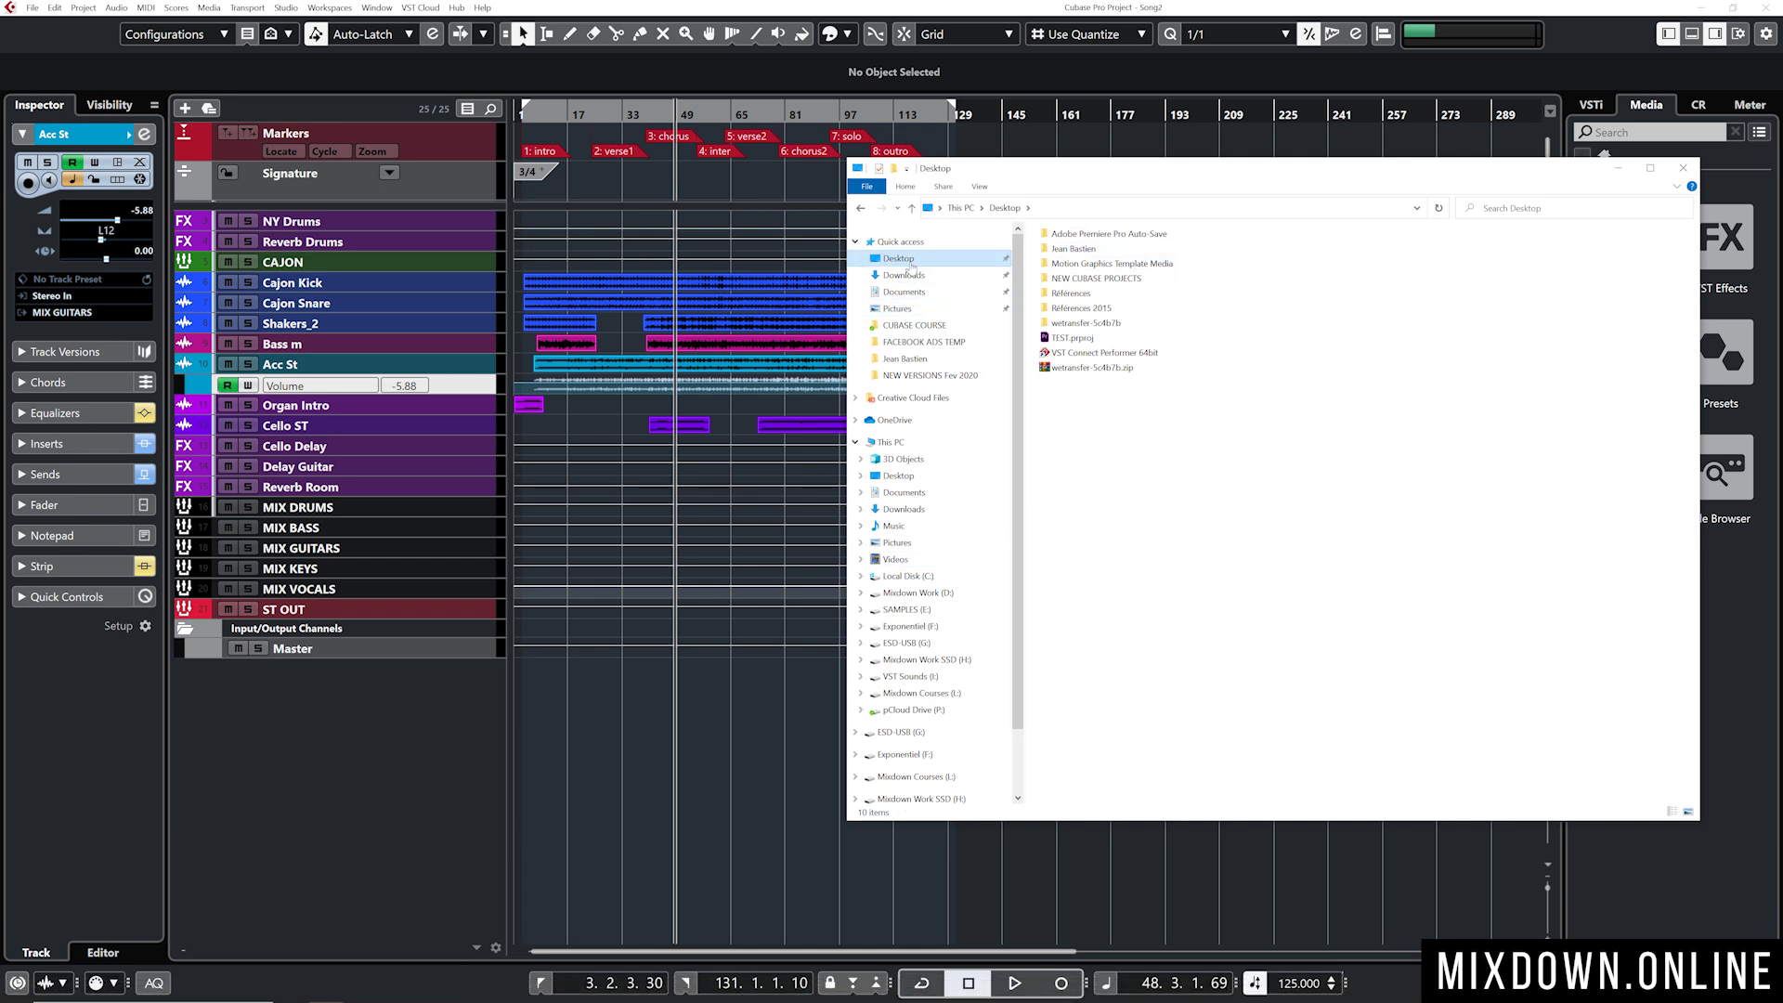
{"action": "left_click", "coordinate": [904, 275]}
{"action": "left_click", "coordinate": [898, 258]}
{"action": "double_click", "coordinate": [1100, 277]}
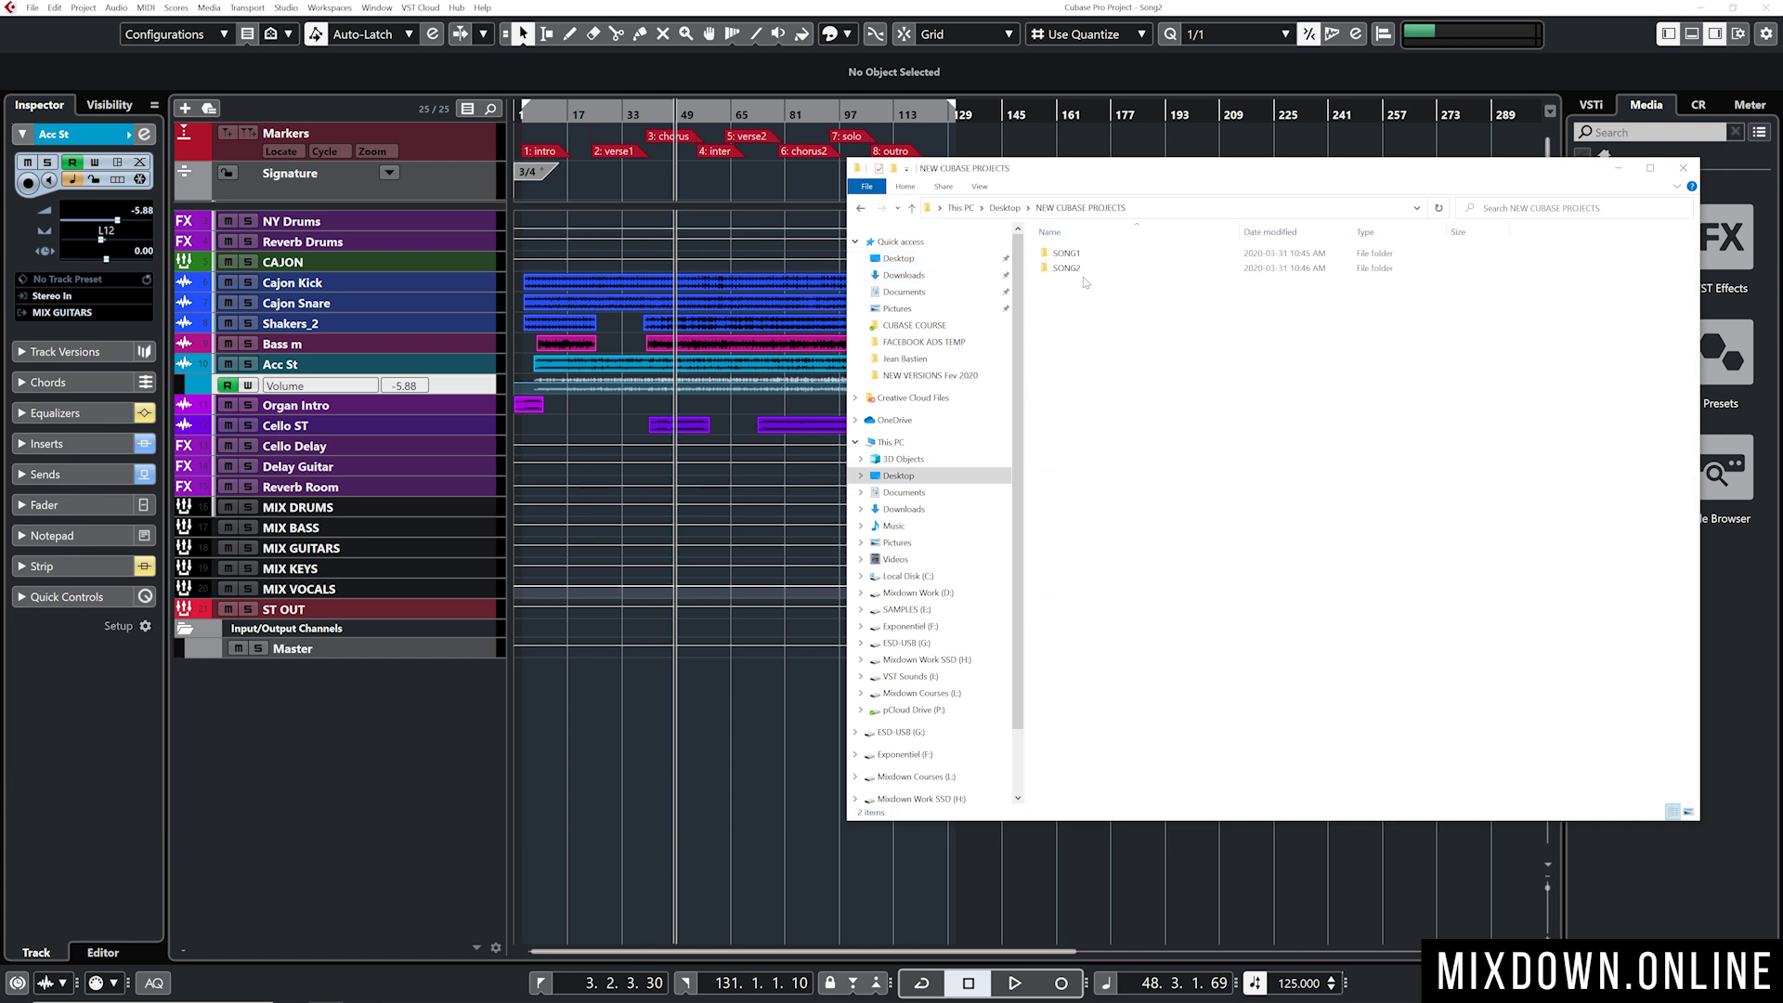
{"action": "left_click_drag", "start_coordinate": [1188, 179], "coordinate": [827, 174]}
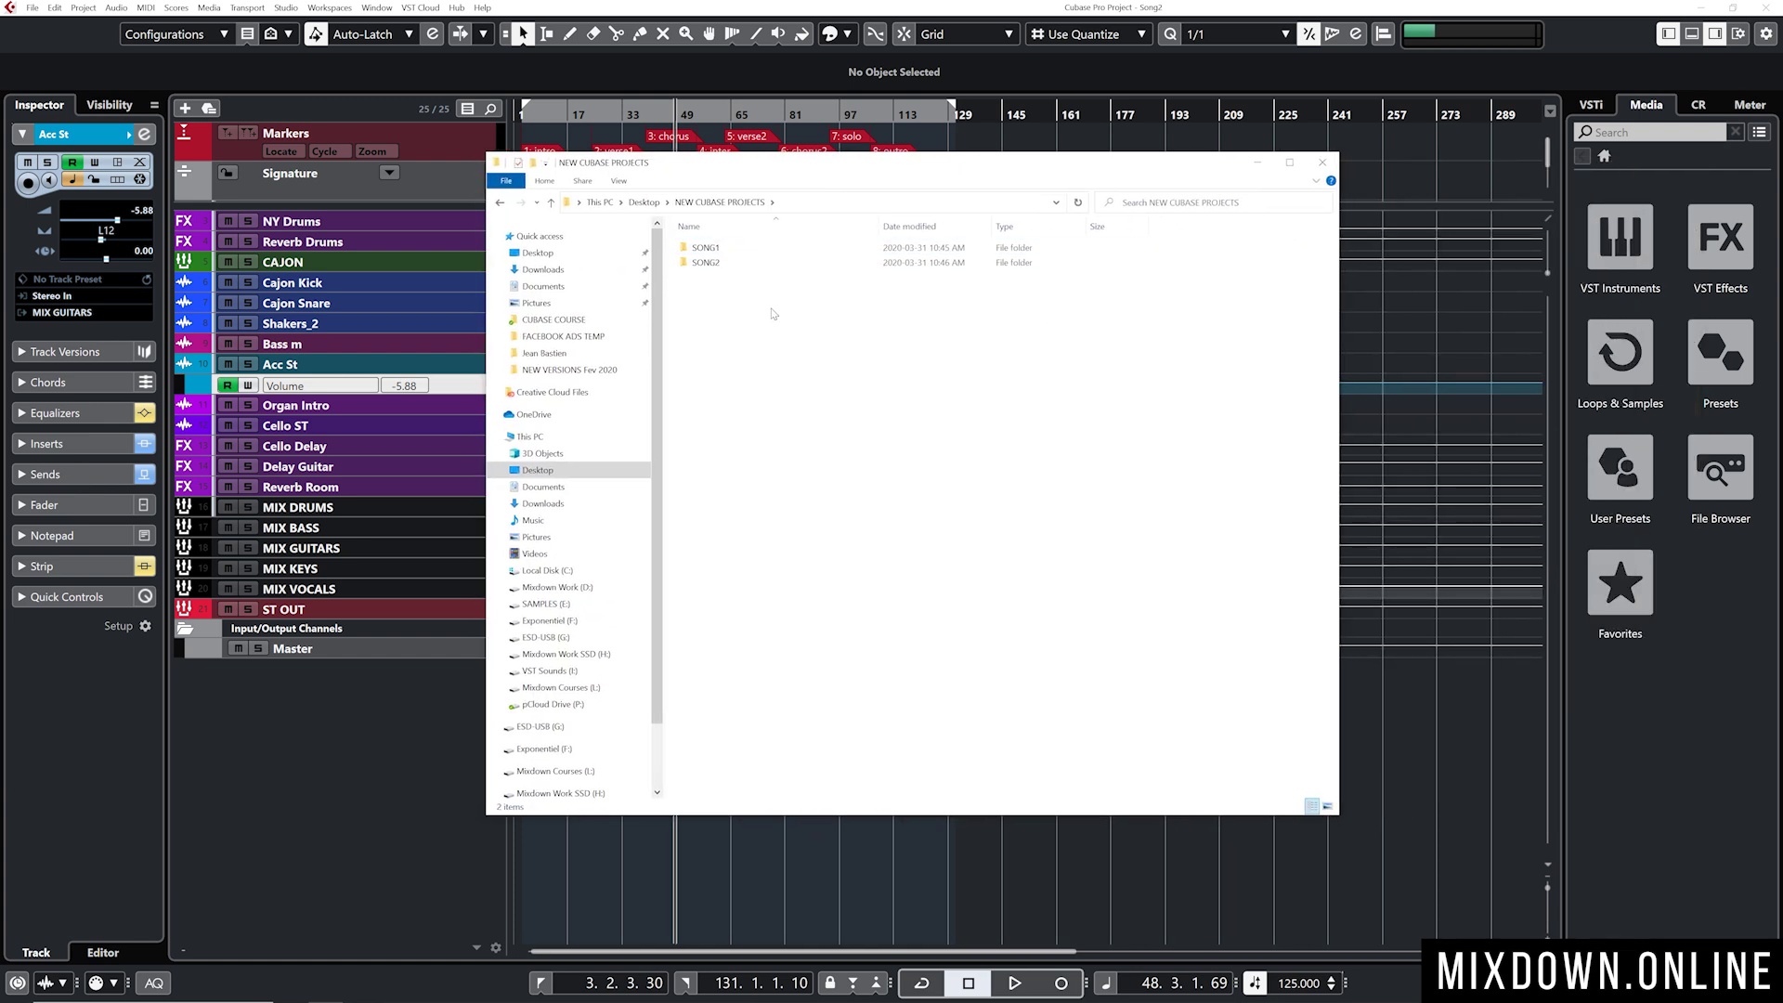
- Inspect SONG1's Audio folder and Song1.cpr, including the audio files inside, then return
{"action": "double_click", "coordinate": [710, 248]}
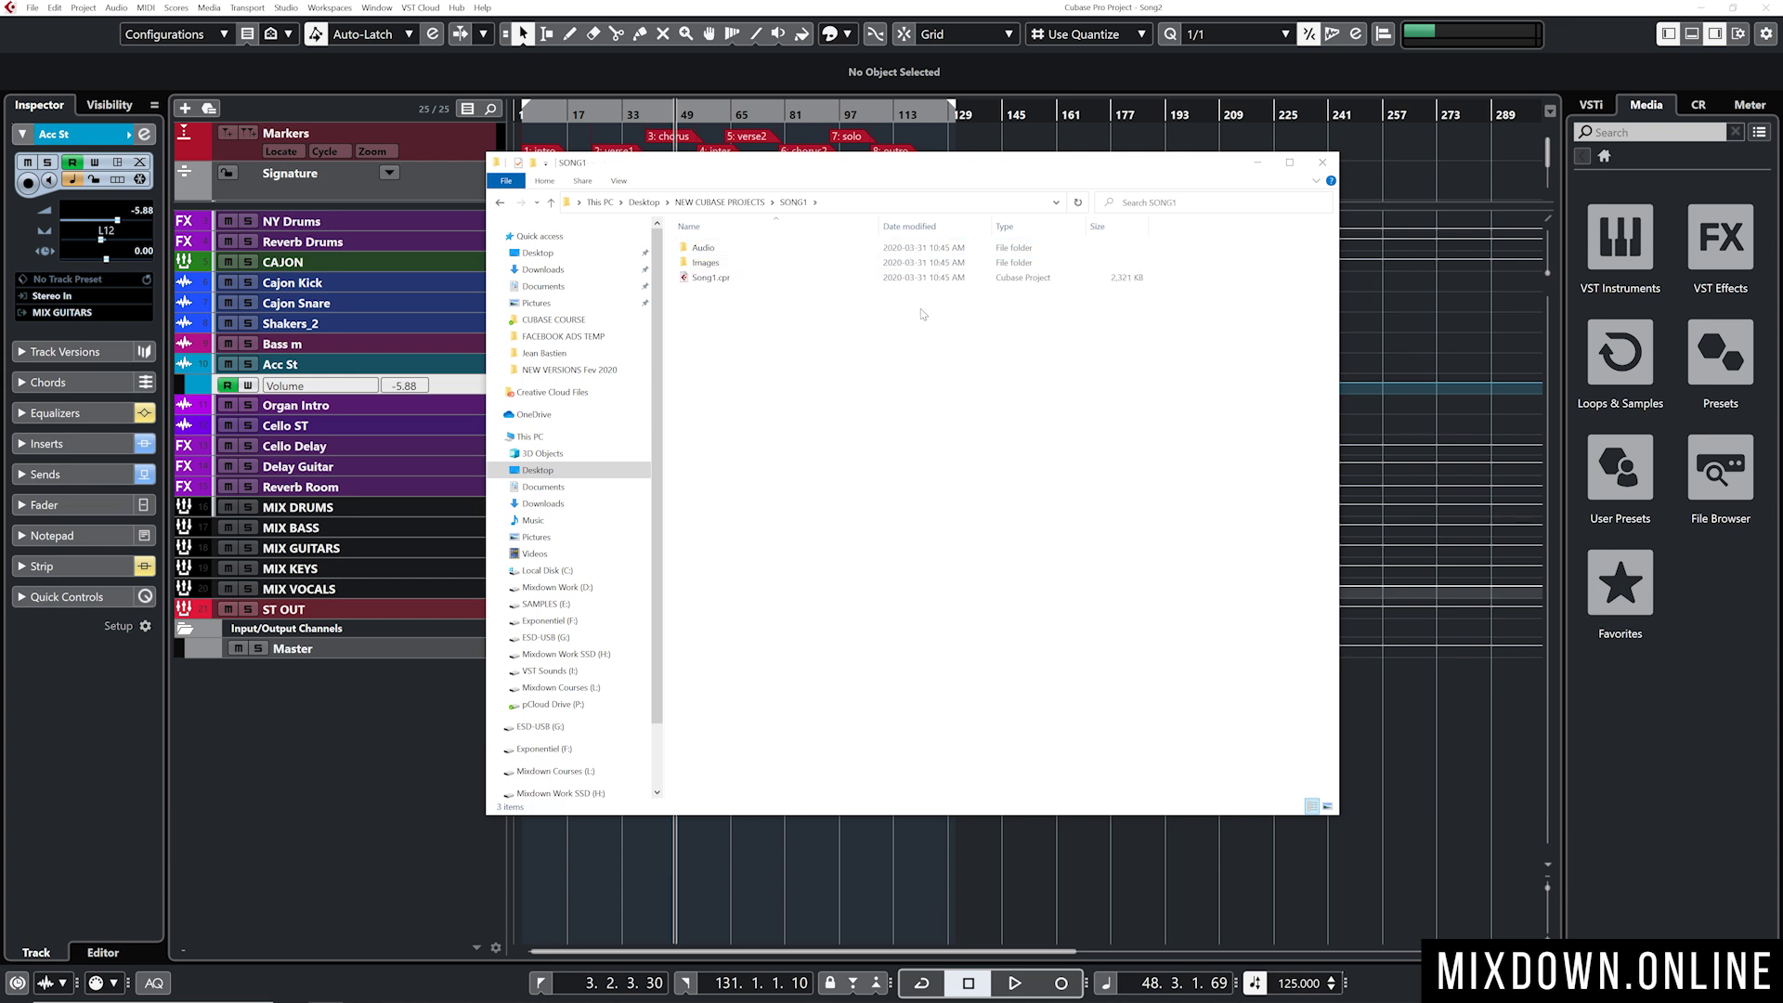
{"action": "left_click", "coordinate": [706, 248]}
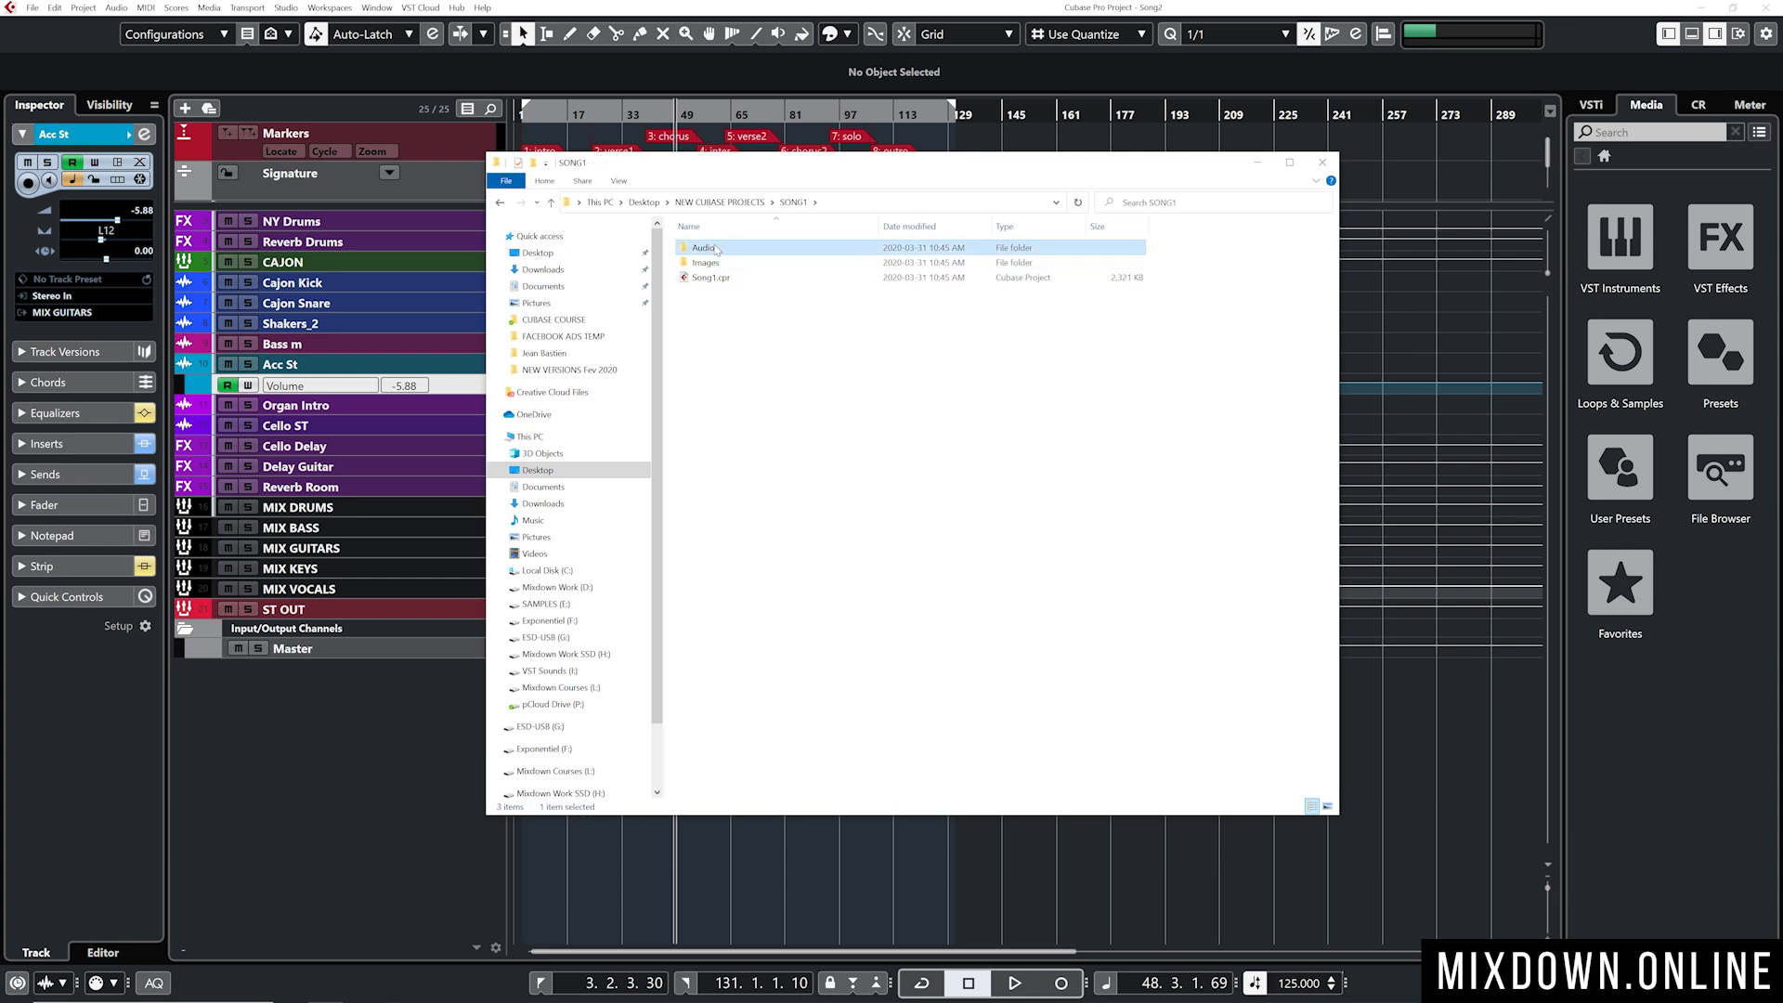
{"action": "left_click", "coordinate": [710, 276]}
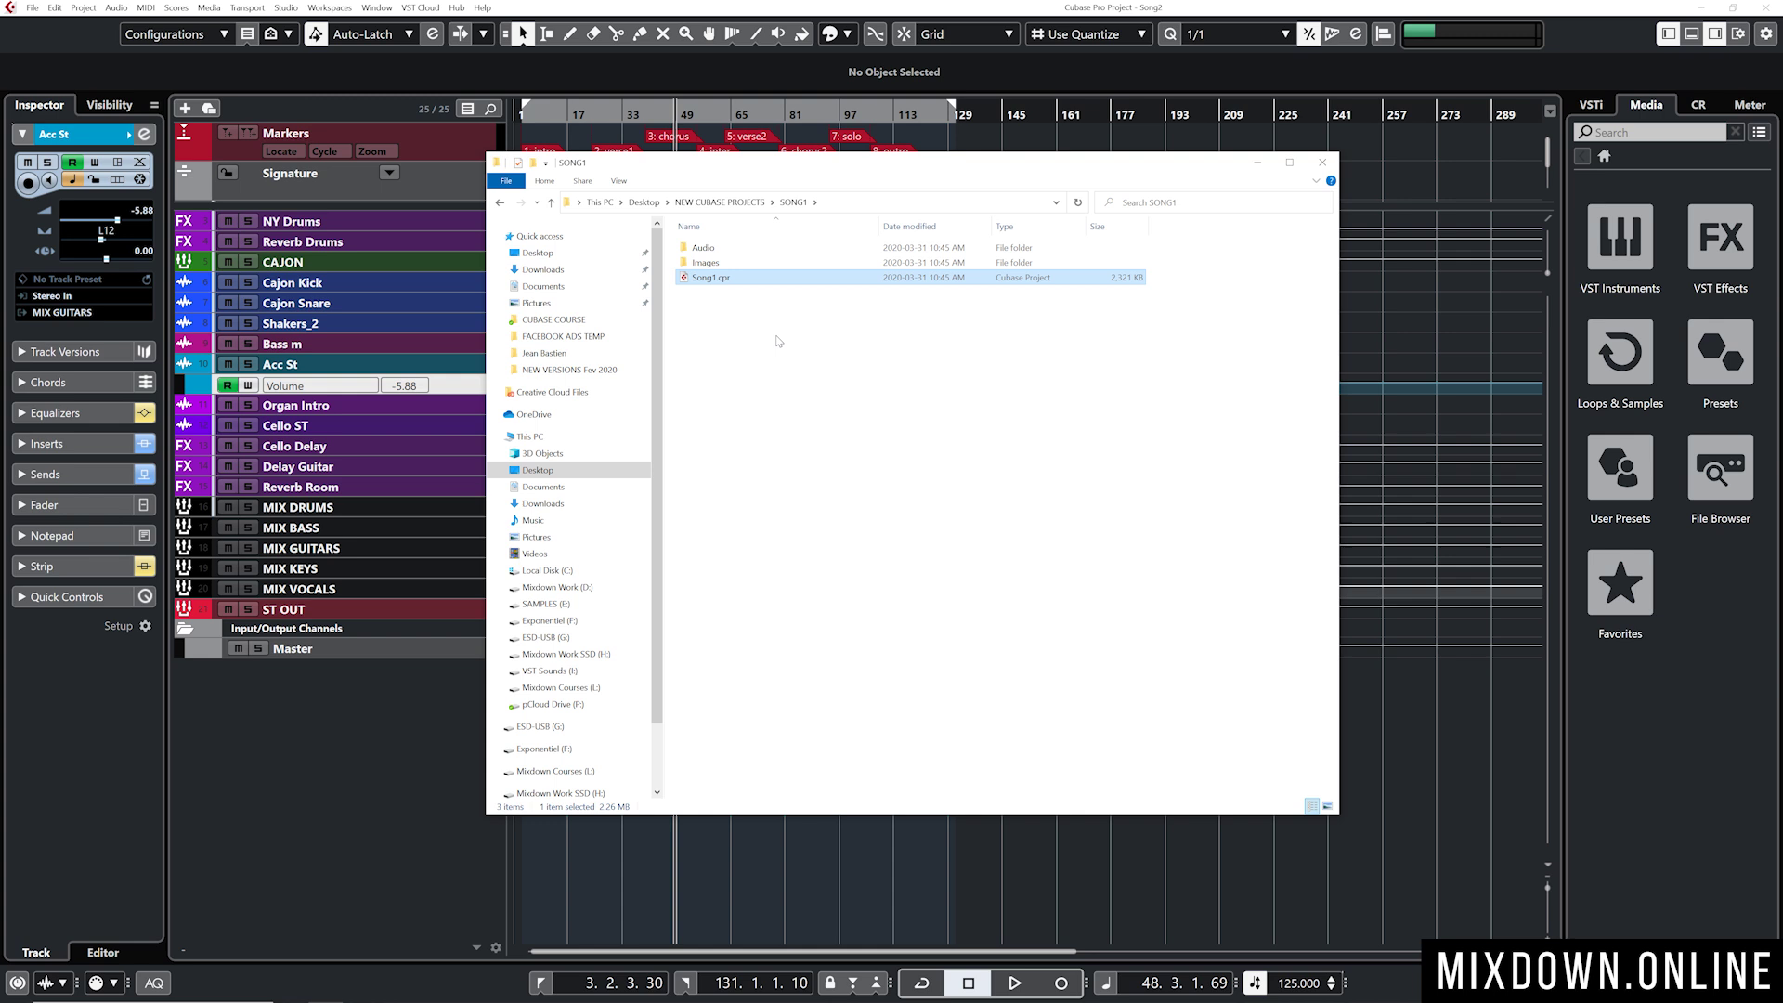
{"action": "double_click", "coordinate": [702, 248]}
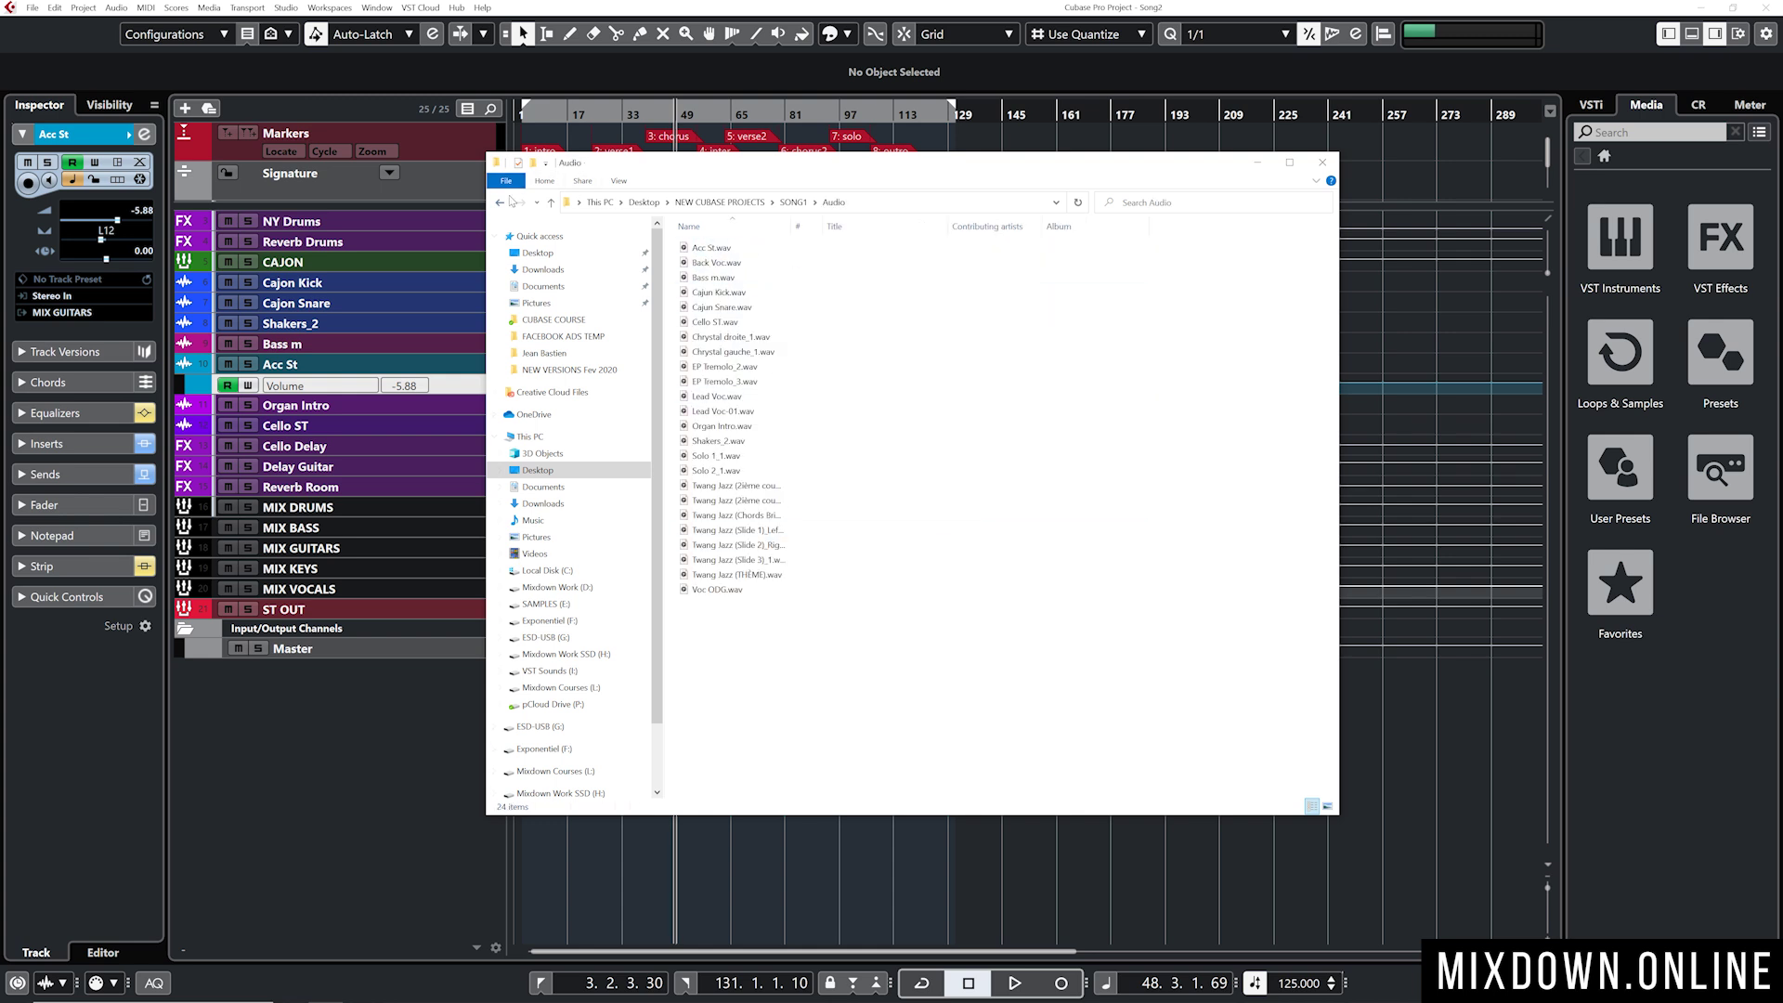
{"action": "left_click", "coordinate": [500, 202]}
{"action": "left_click", "coordinate": [500, 202]}
- Inspect SONG2 and the audio files in its Audio folder, then return to NEW CUBASE PROJECTS
{"action": "double_click", "coordinate": [703, 264]}
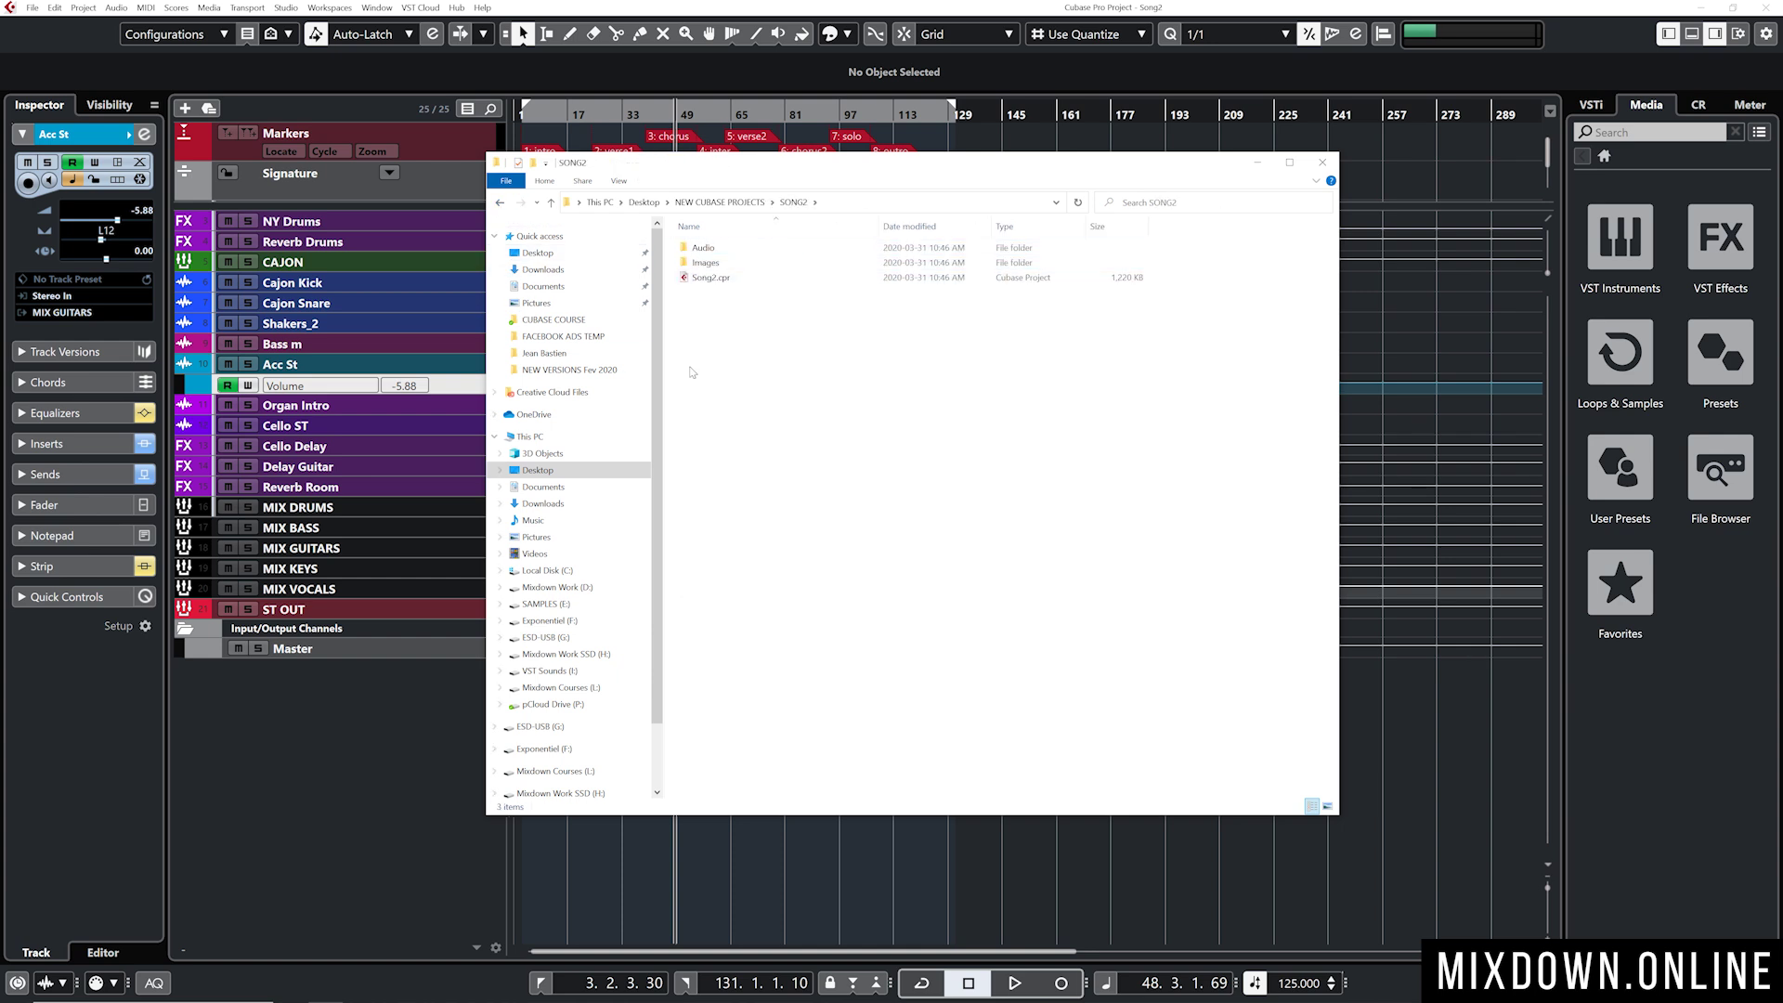
{"action": "double_click", "coordinate": [703, 248]}
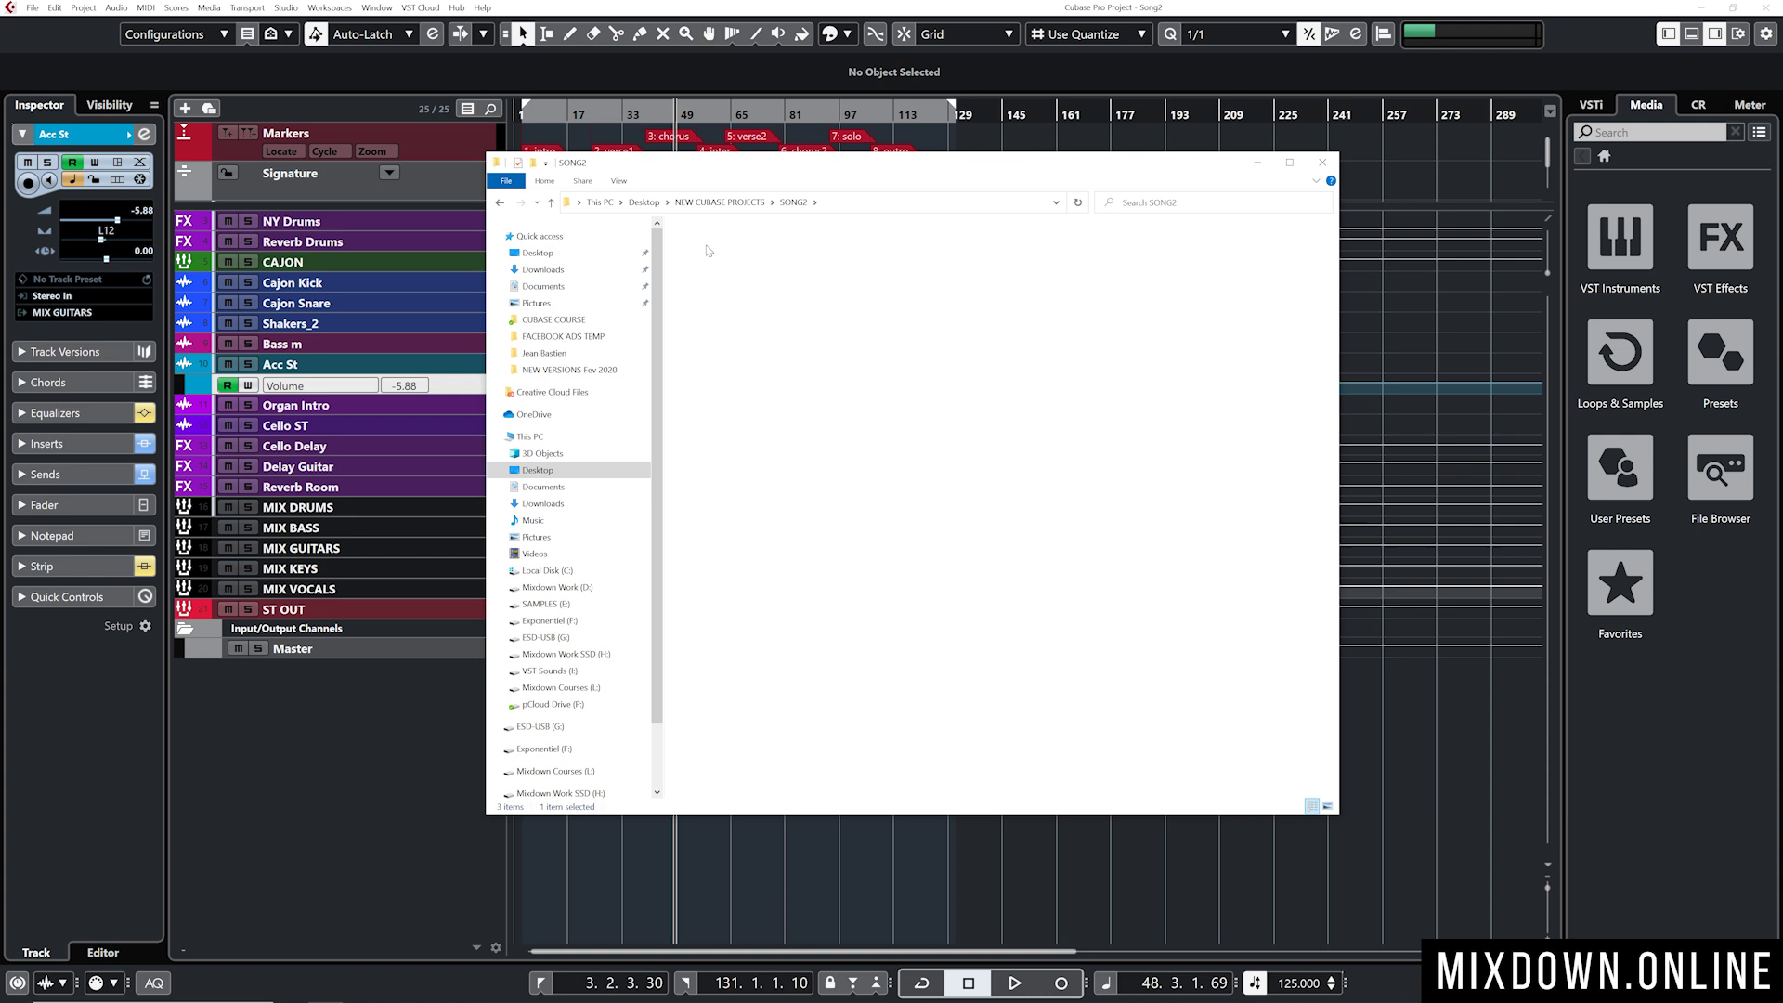
{"action": "left_click", "coordinate": [501, 201]}
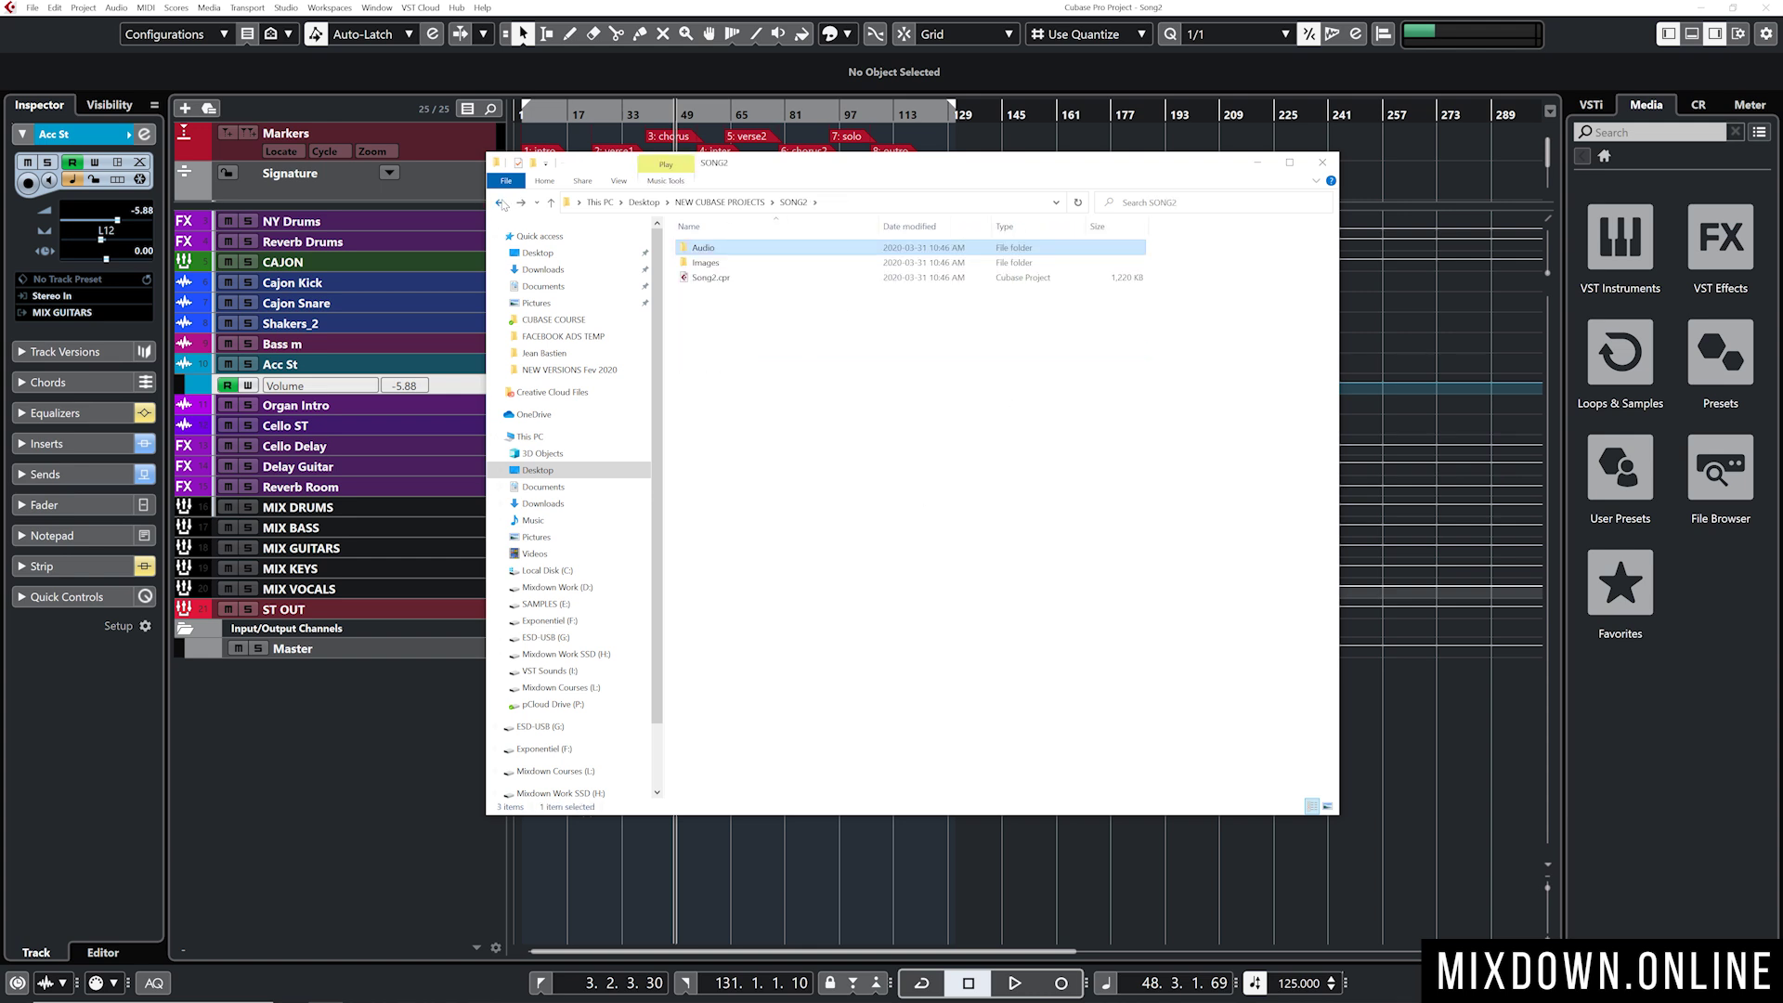
{"action": "left_click", "coordinate": [501, 202]}
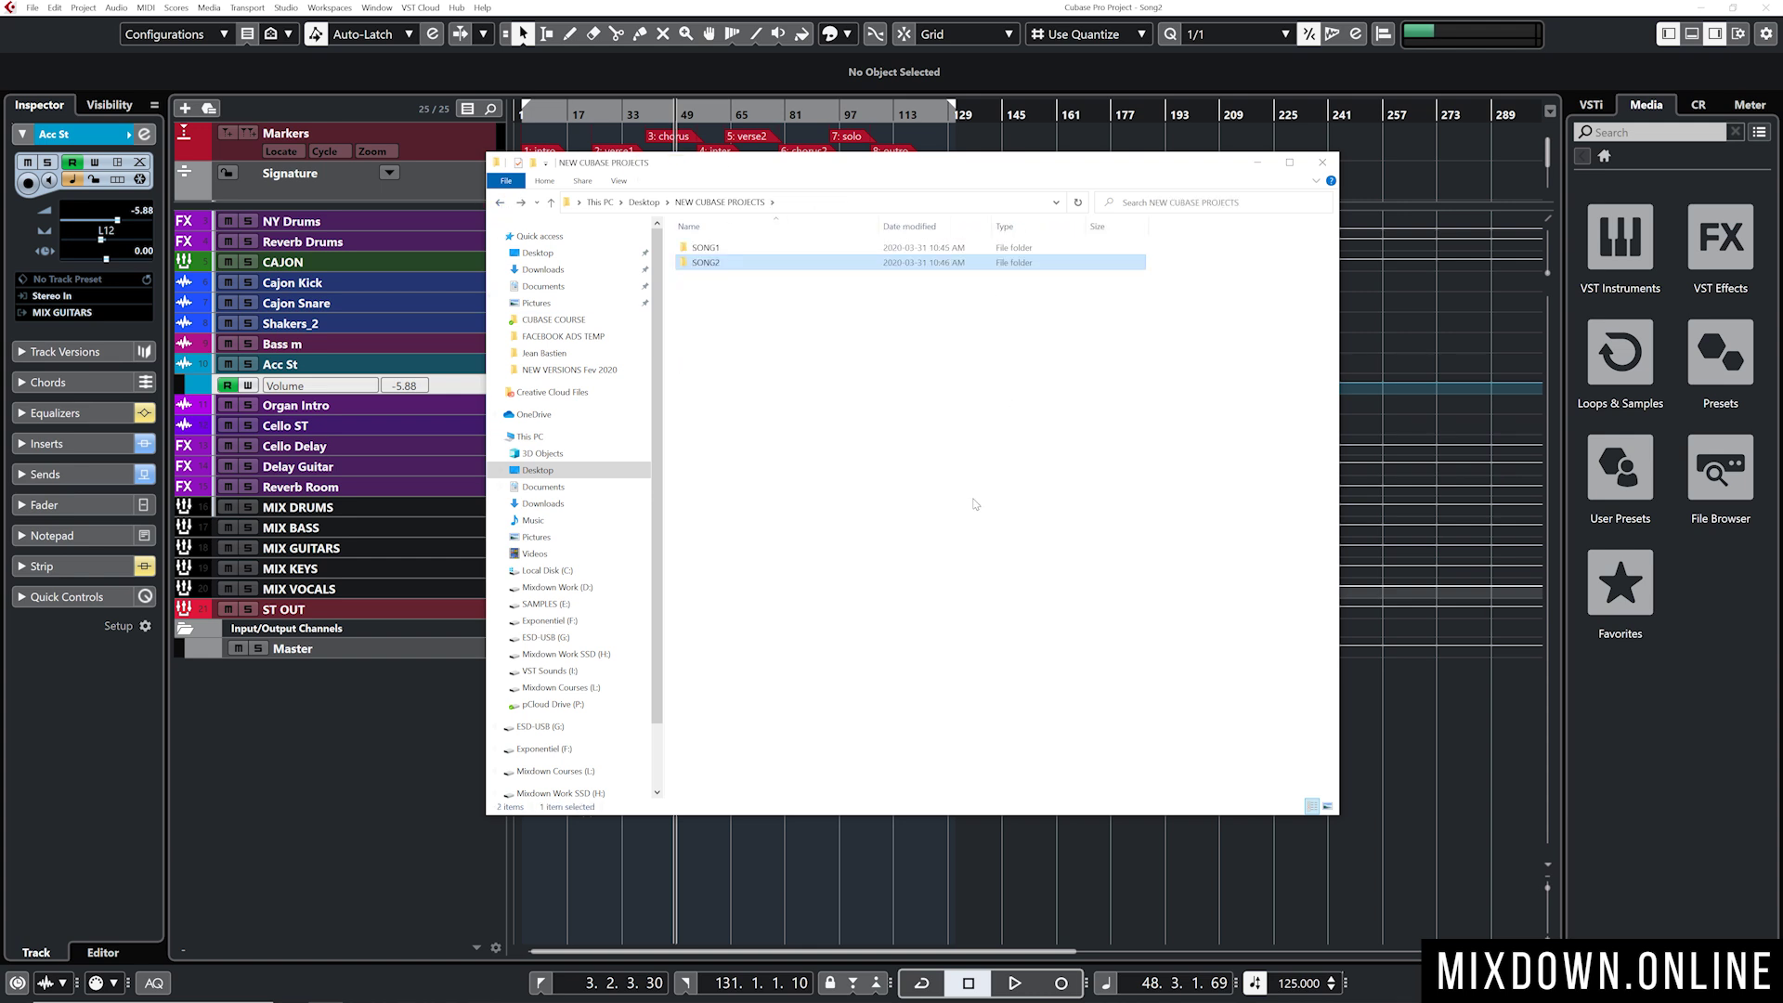